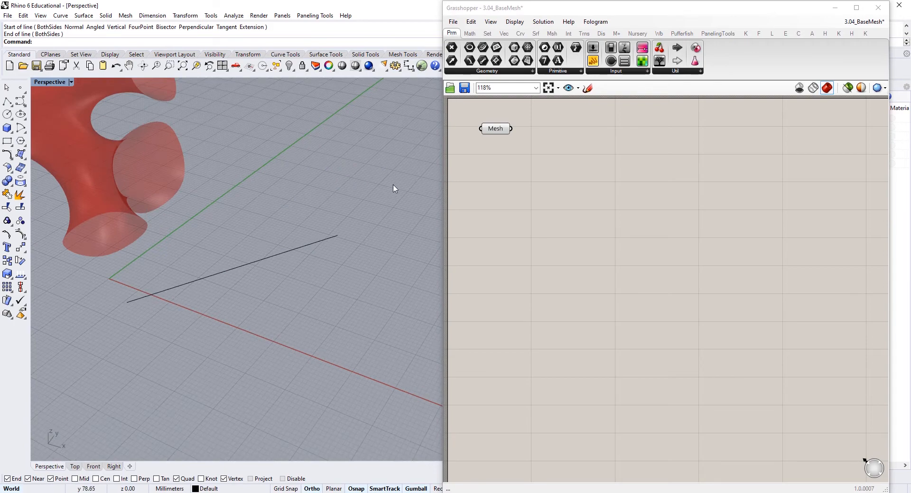
Turn off the preview of the Mesh parameter so only the line is displayed in the Rhino viewport.
{"action": "right_click_drag", "start_coordinate": [394, 189], "coordinate": [441, 219], "text": "shift"}
{"action": "left_click_drag", "start_coordinate": [545, 174], "coordinate": [478, 122]}
{"action": "right_click", "coordinate": [549, 133]}
{"action": "left_click", "coordinate": [591, 170]}
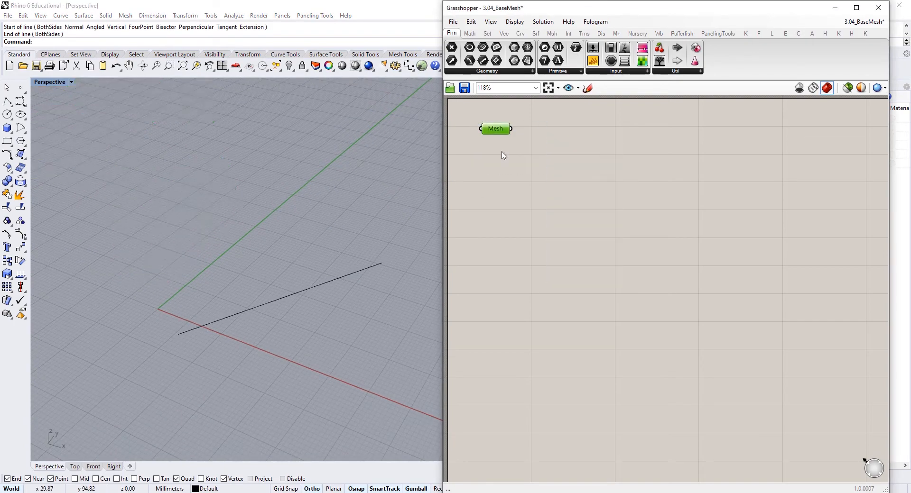
Add a Curve parameter to the canvas and set the Rhino line as its single referenced curve.
{"action": "double_click", "coordinate": [541, 214]}
{"action": "type", "text": "curve"}
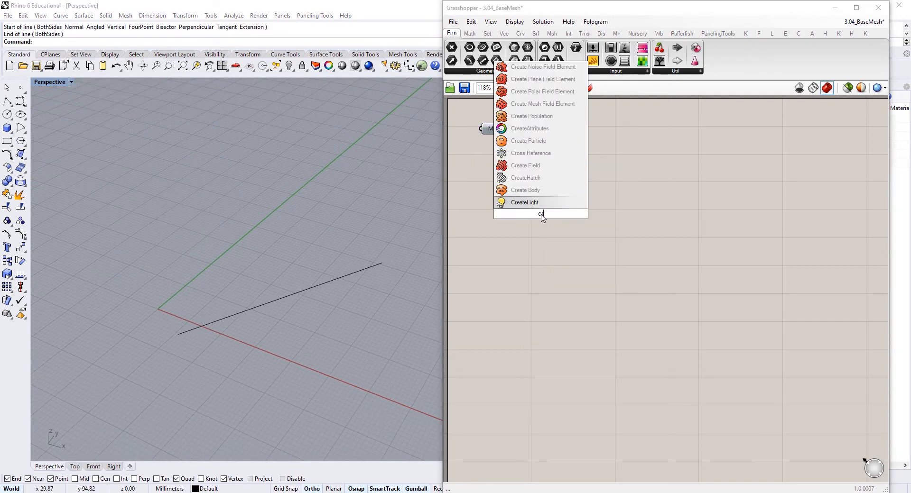
{"action": "key", "text": "Return"}
{"action": "right_click", "coordinate": [539, 217]}
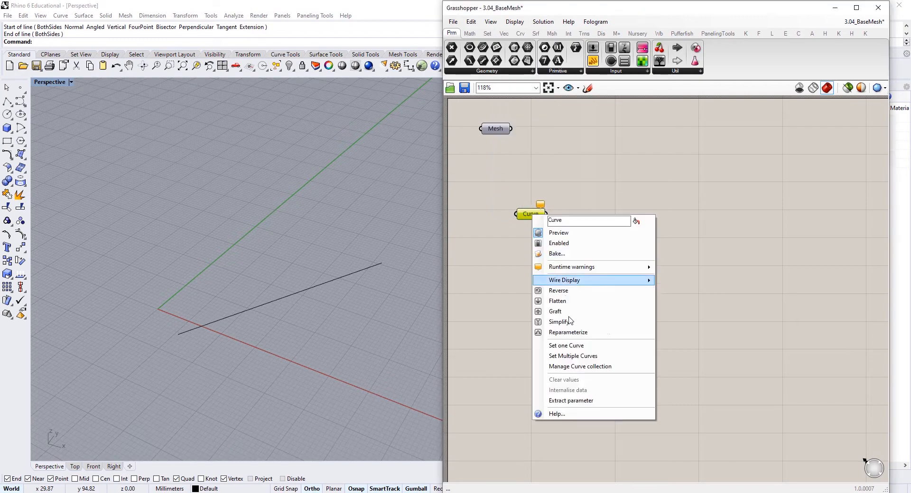
{"action": "left_click", "coordinate": [550, 346]}
{"action": "left_click", "coordinate": [351, 266]}
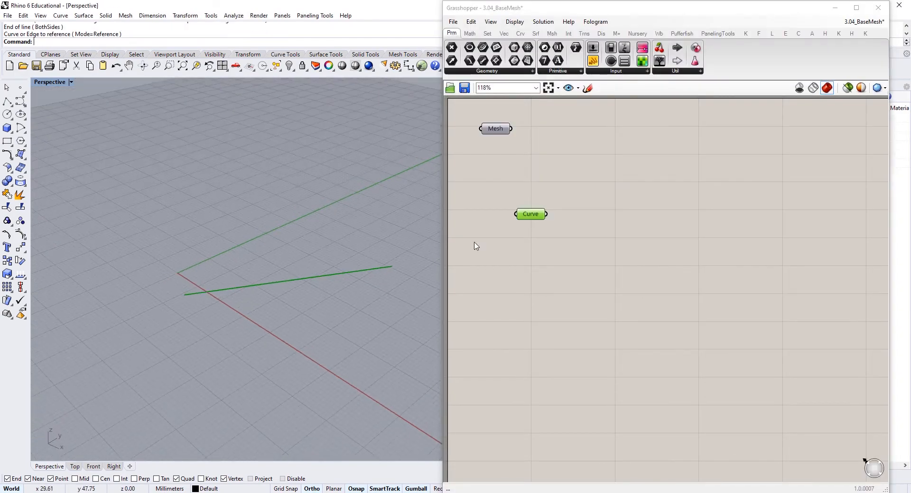
{"action": "left_click", "coordinate": [591, 250]}
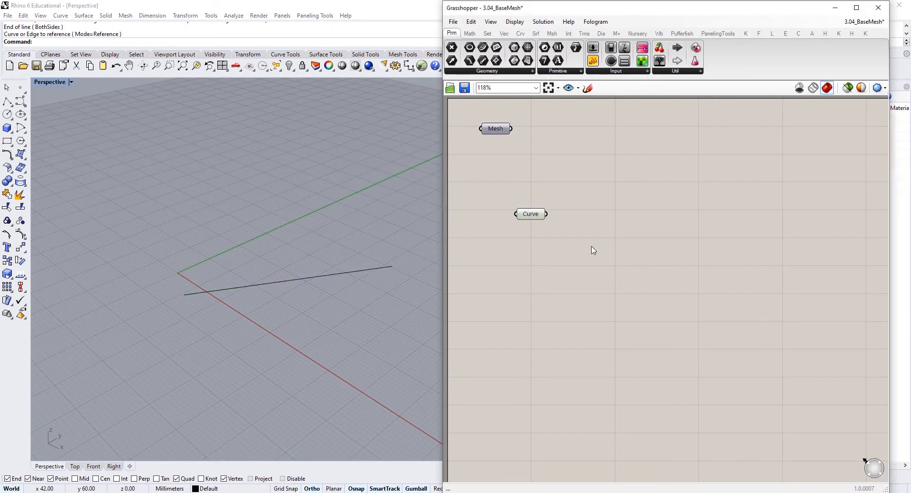
Add an Evaluate Curve component and feed its Curve input from the Curve parameter.
{"action": "double_click", "coordinate": [611, 277]}
{"action": "type", "text": "evaluat"}
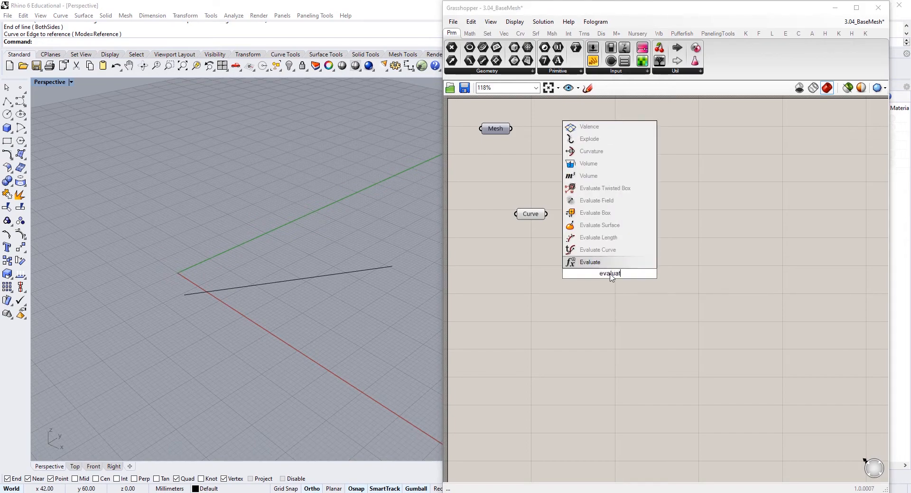
{"action": "left_click", "coordinate": [598, 250]}
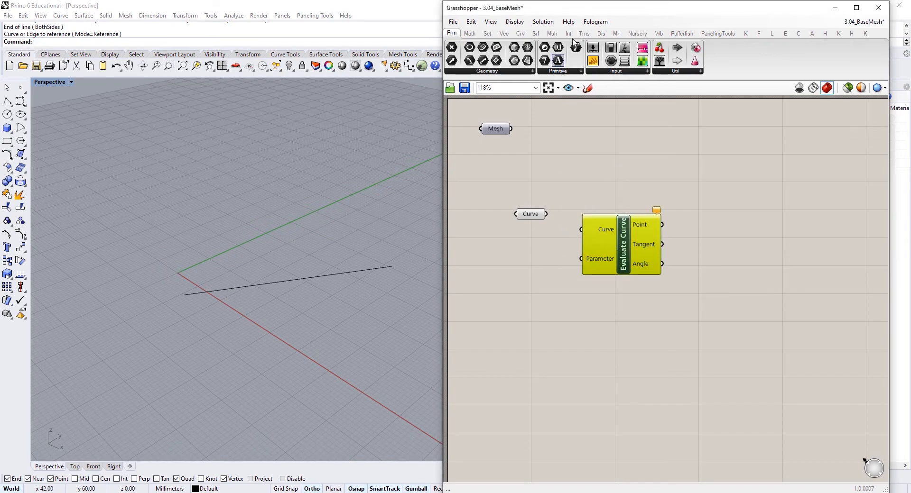
{"action": "left_click", "coordinate": [520, 33]}
{"action": "left_click", "coordinate": [515, 71]}
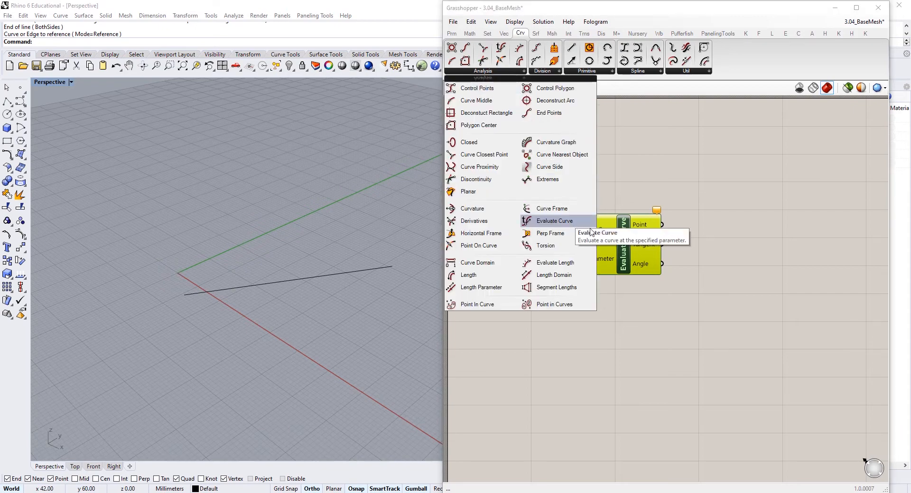
{"action": "left_click_drag", "start_coordinate": [546, 215], "coordinate": [636, 223]}
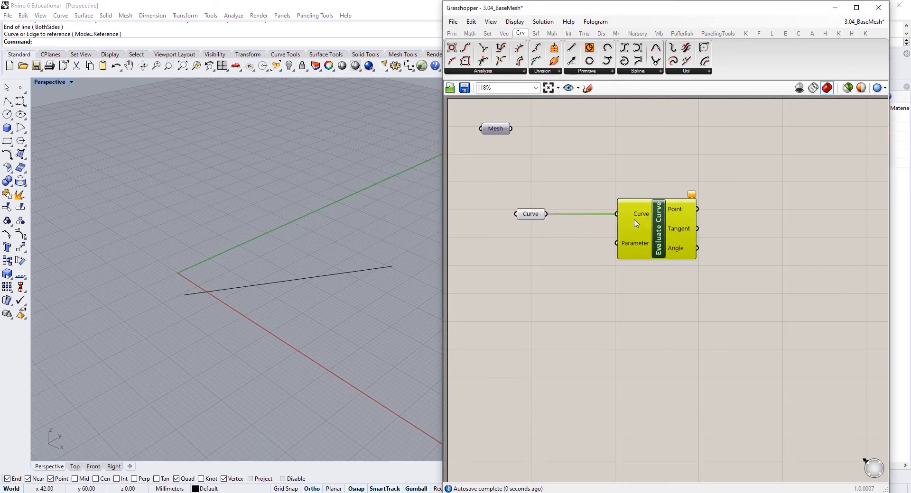
Add a curve Length component, connect the Curve parameter to it, and read the line's length.
{"action": "mouse_move", "coordinate": [636, 253]}
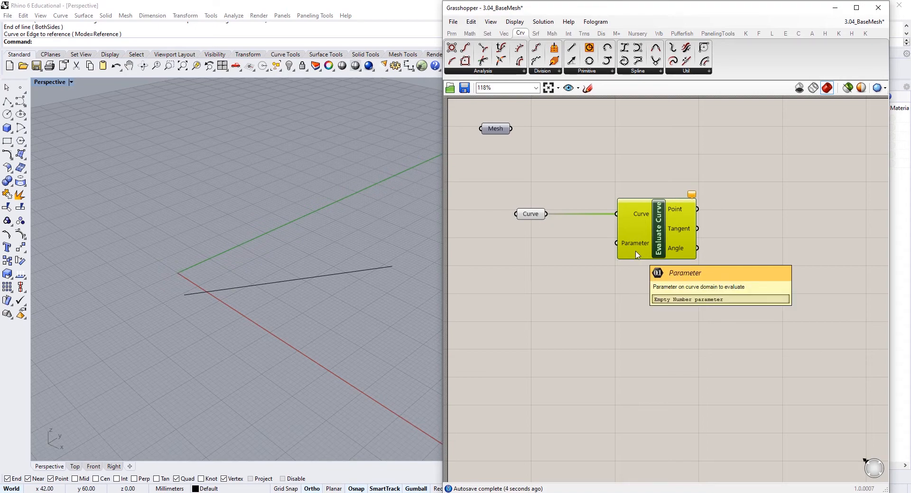
{"action": "double_click", "coordinate": [571, 170]}
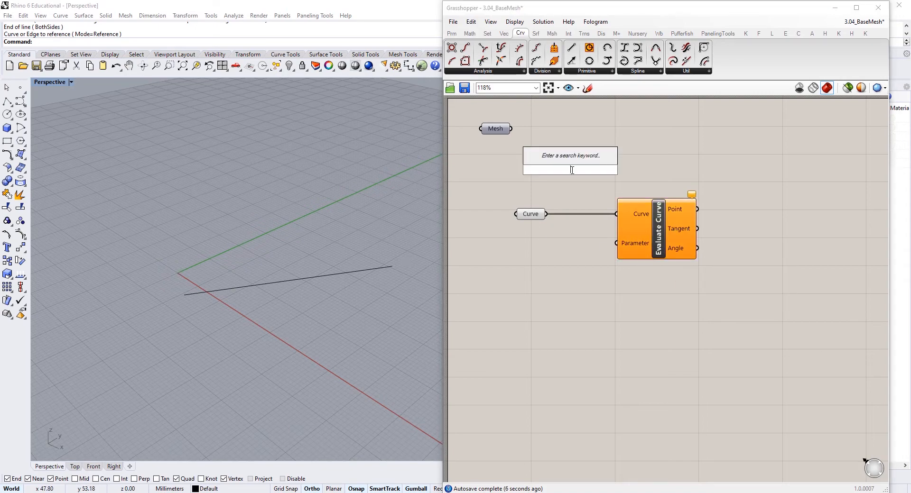
{"action": "type", "text": "length"}
{"action": "left_click", "coordinate": [554, 122]}
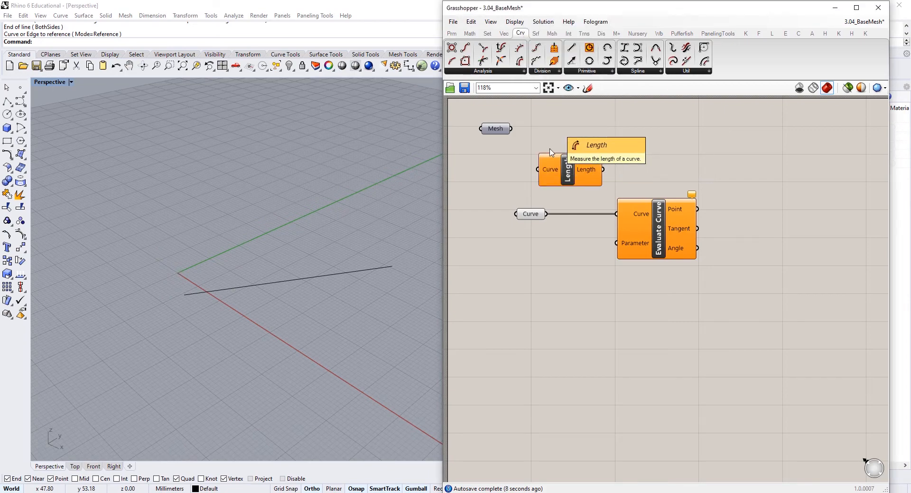
{"action": "left_click_drag", "start_coordinate": [547, 219], "coordinate": [644, 161]}
{"action": "mouse_move", "coordinate": [587, 179]}
Space out the definition, placing Length above Evaluate Curve and both farther from the Curve parameter.
{"action": "left_click_drag", "start_coordinate": [777, 301], "coordinate": [525, 165]}
{"action": "left_click_drag", "start_coordinate": [660, 229], "coordinate": [717, 264]}
{"action": "left_click", "coordinate": [657, 342]}
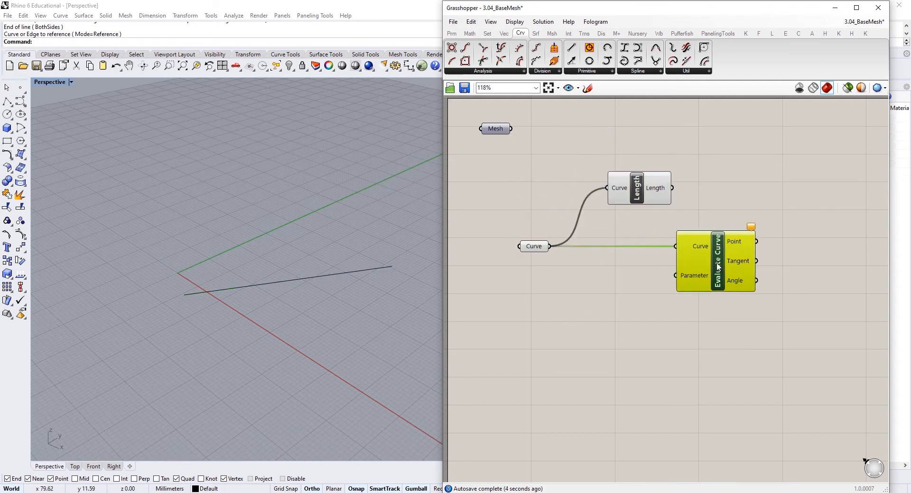
{"action": "left_click_drag", "start_coordinate": [648, 199], "coordinate": [693, 190]}
Add a number slider with the value 50.00 and connect it to Evaluate Curve's Parameter input.
{"action": "left_click", "coordinate": [584, 341]}
{"action": "double_click", "coordinate": [583, 341]}
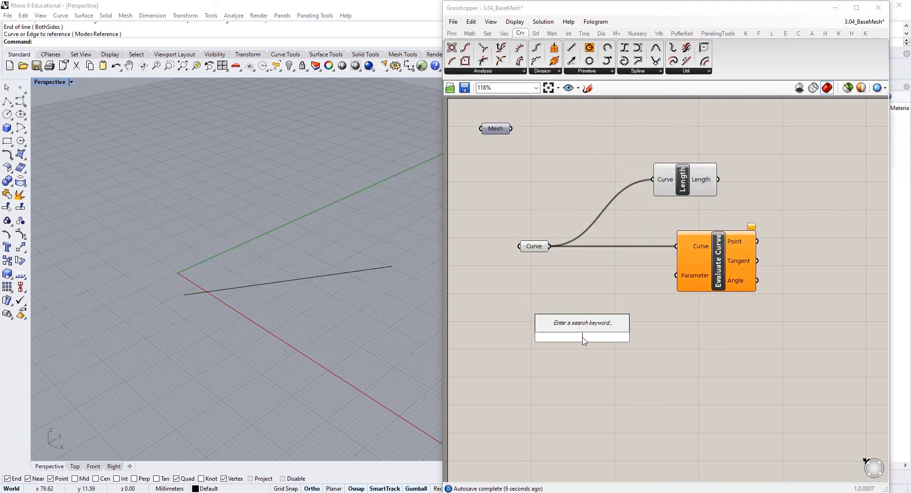
{"action": "type", "text": "50.00"}
{"action": "key", "text": "Return"}
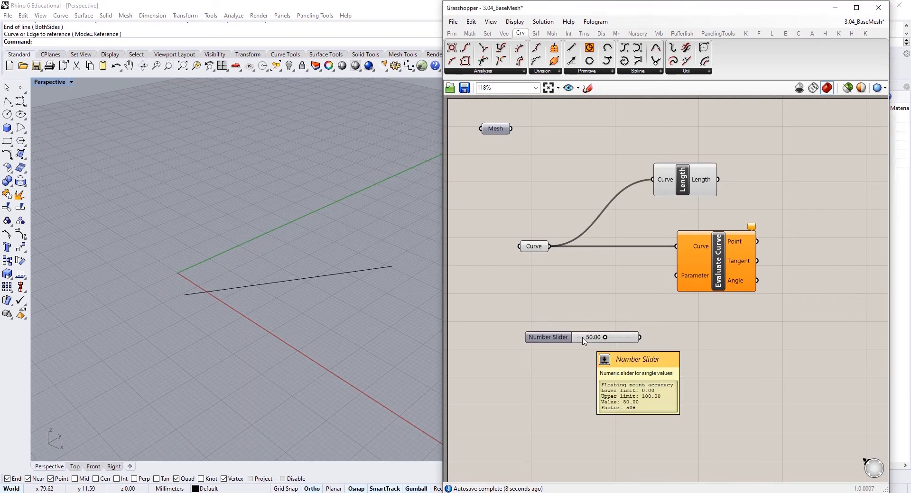
{"action": "left_click_drag", "start_coordinate": [584, 339], "coordinate": [676, 276]}
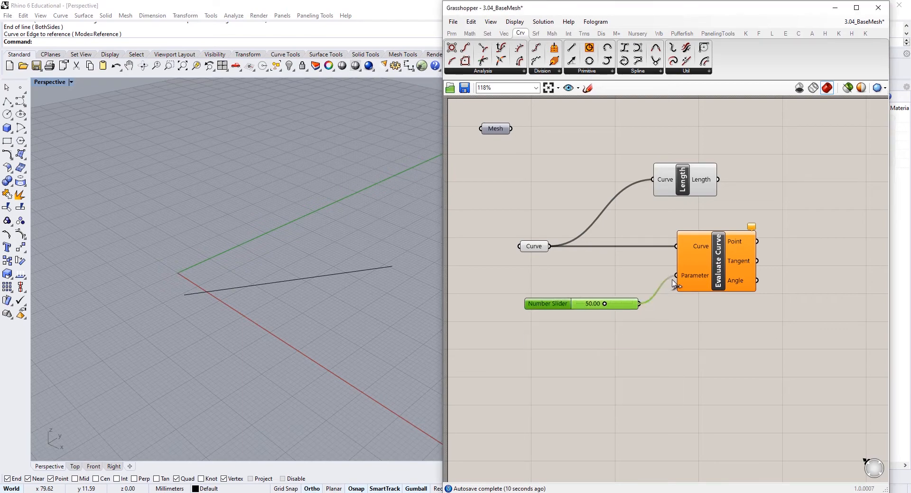
{"action": "left_click", "coordinate": [709, 262]}
{"action": "right_click_drag", "start_coordinate": [742, 317], "coordinate": [753, 315]}
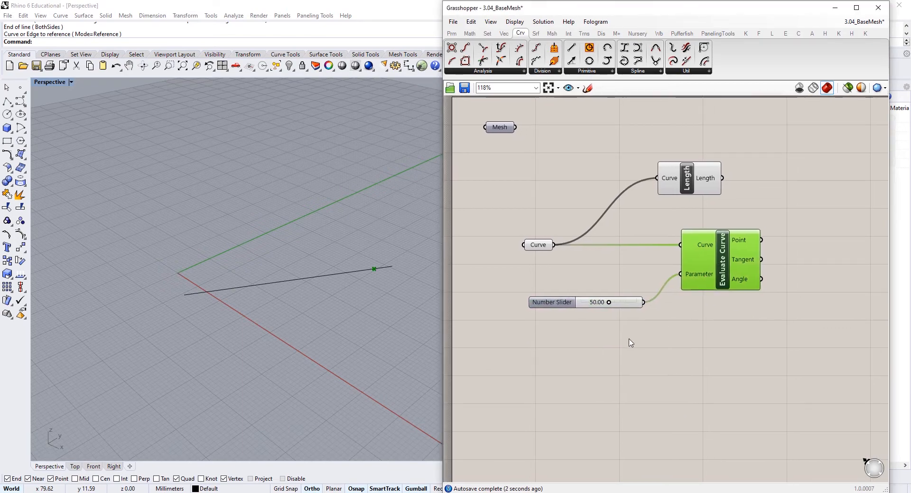
Raise the parameter slider to 61.90 and read the warning on the Evaluate Curve component.
{"action": "right_click_drag", "start_coordinate": [237, 319], "coordinate": [362, 356]}
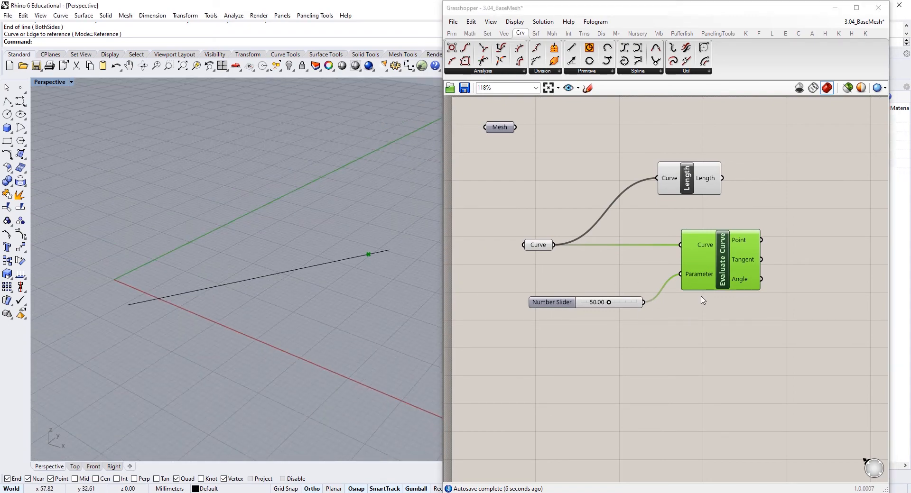
{"action": "mouse_move", "coordinate": [703, 284]}
{"action": "mouse_move", "coordinate": [611, 305]}
{"action": "left_mouse_down"}
{"action": "mouse_move", "coordinate": [568, 308]}
{"action": "mouse_move", "coordinate": [618, 305]}
{"action": "left_mouse_up"}
{"action": "mouse_move", "coordinate": [756, 227]}
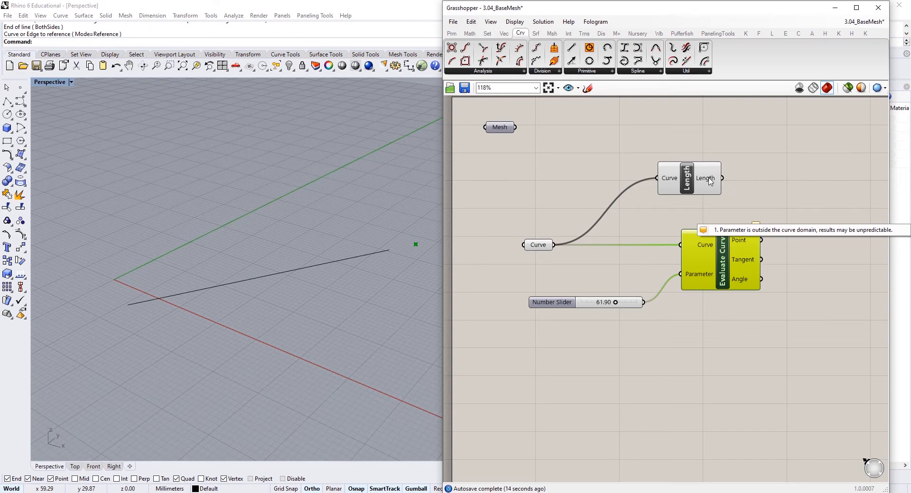
{"action": "left_click", "coordinate": [770, 187]}
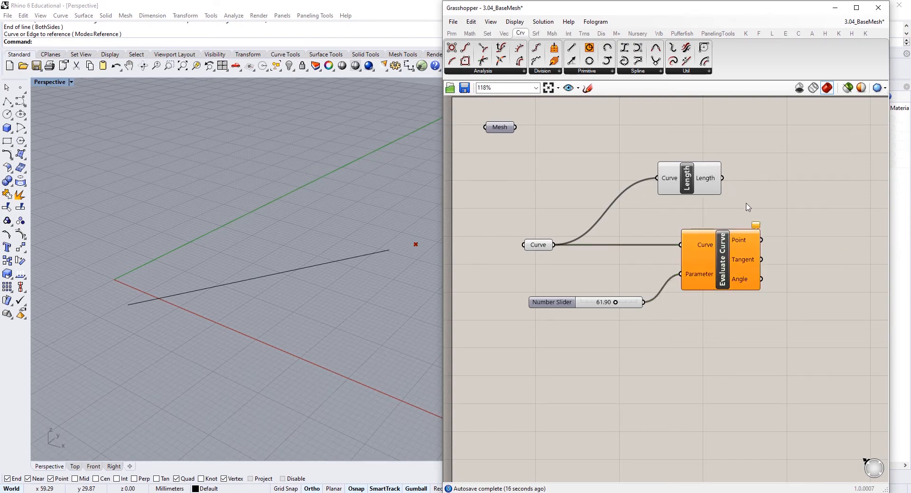
{"action": "mouse_move", "coordinate": [748, 260]}
Duplicate the line in Rhino beside the original and scale the copy down to a shorter line.
{"action": "right_click_drag", "start_coordinate": [304, 226], "coordinate": [269, 307]}
{"action": "left_click_drag", "start_coordinate": [269, 307], "coordinate": [268, 309]}
{"action": "right_click_drag", "start_coordinate": [268, 308], "coordinate": [276, 328]}
{"action": "left_click_drag", "start_coordinate": [295, 271], "coordinate": [320, 162], "text": "alt"}
{"action": "left_click_drag", "start_coordinate": [233, 247], "coordinate": [266, 201]}
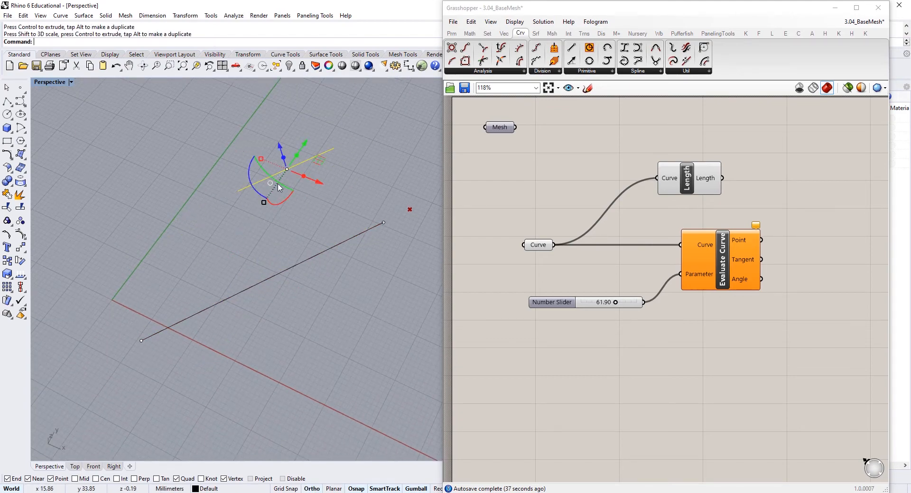
{"action": "left_click", "coordinate": [401, 195]}
Set both the long and the short line as multiple referenced curves in the Curve parameter.
{"action": "left_click_drag", "start_coordinate": [537, 210], "coordinate": [568, 246]}
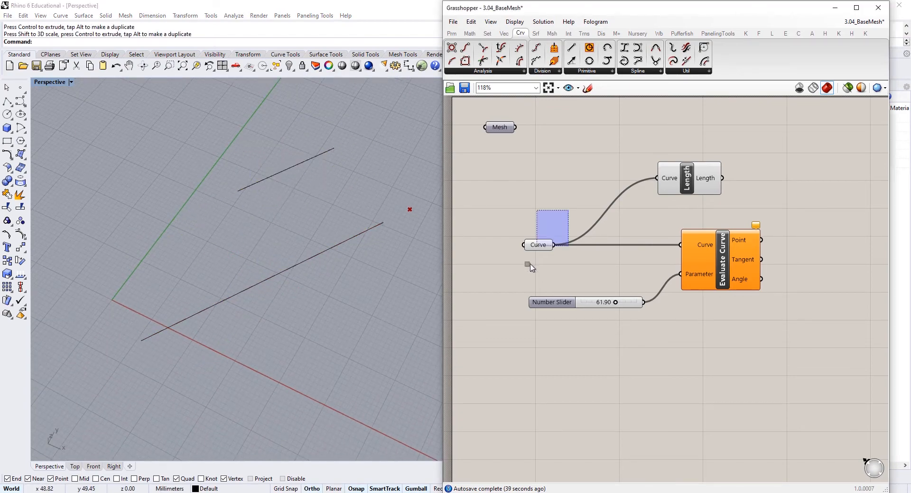
{"action": "right_click", "coordinate": [543, 250]}
{"action": "left_click", "coordinate": [588, 385]}
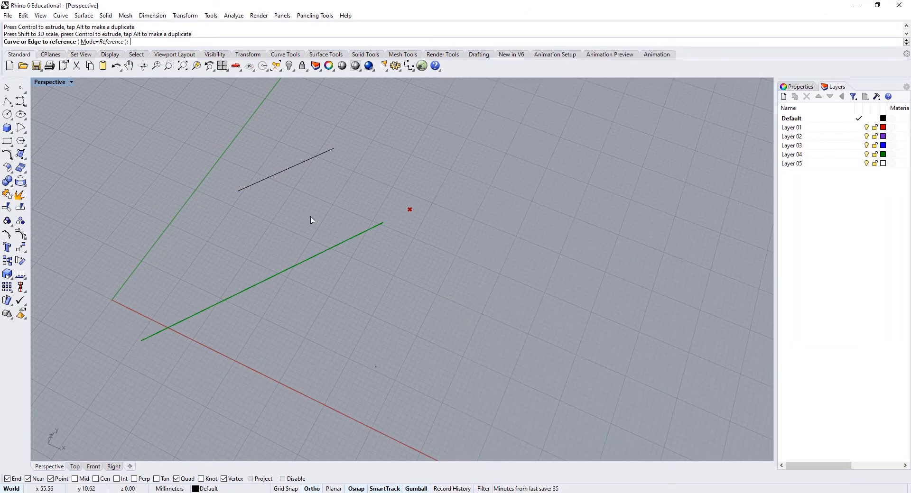
{"action": "right_click_drag", "start_coordinate": [359, 274], "coordinate": [372, 255]}
{"action": "right_click", "coordinate": [380, 230]}
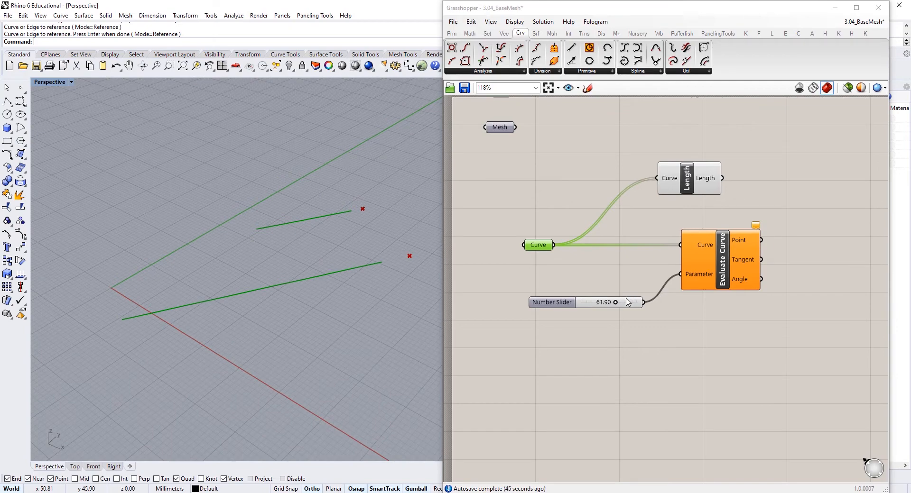
Lower the parameter slider to 32.15 to move the evaluated points along both lines.
{"action": "mouse_move", "coordinate": [618, 306]}
{"action": "left_mouse_down"}
{"action": "mouse_move", "coordinate": [577, 308]}
{"action": "mouse_move", "coordinate": [616, 310]}
{"action": "left_mouse_up"}
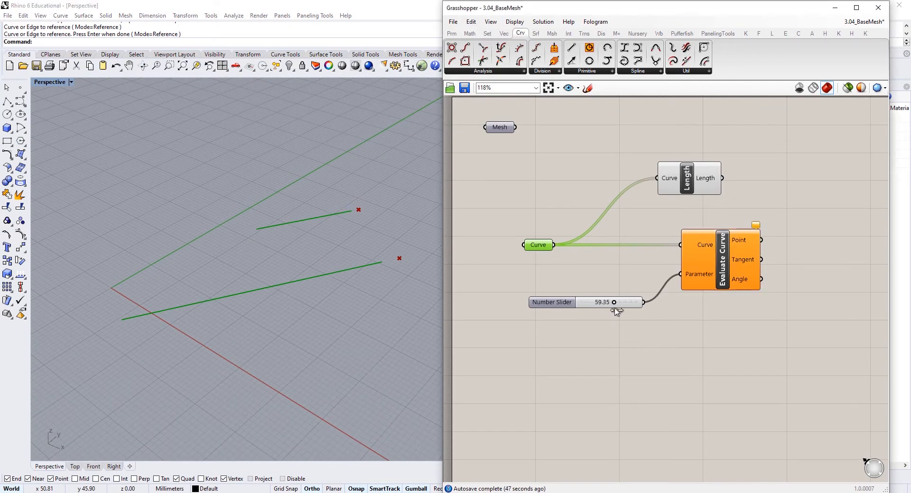
{"action": "left_click", "coordinate": [760, 229]}
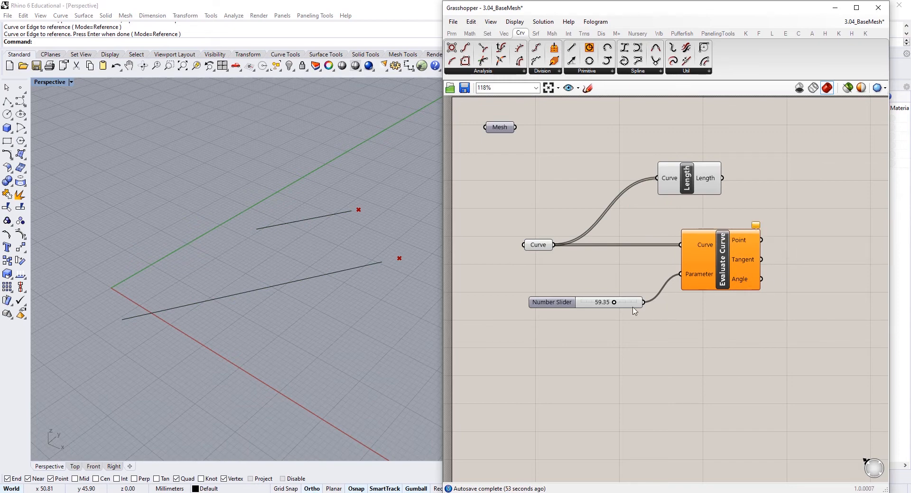
{"action": "left_click_drag", "start_coordinate": [613, 303], "coordinate": [595, 303]}
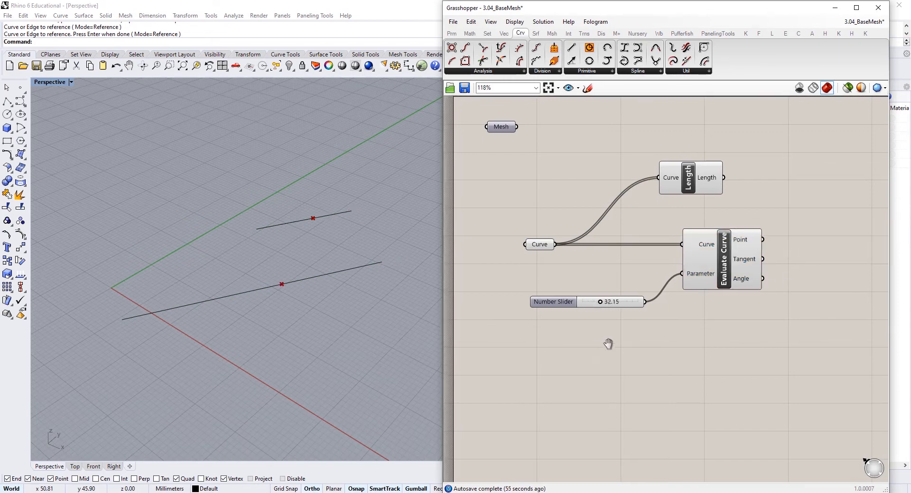
{"action": "right_click_drag", "start_coordinate": [596, 351], "coordinate": [624, 346]}
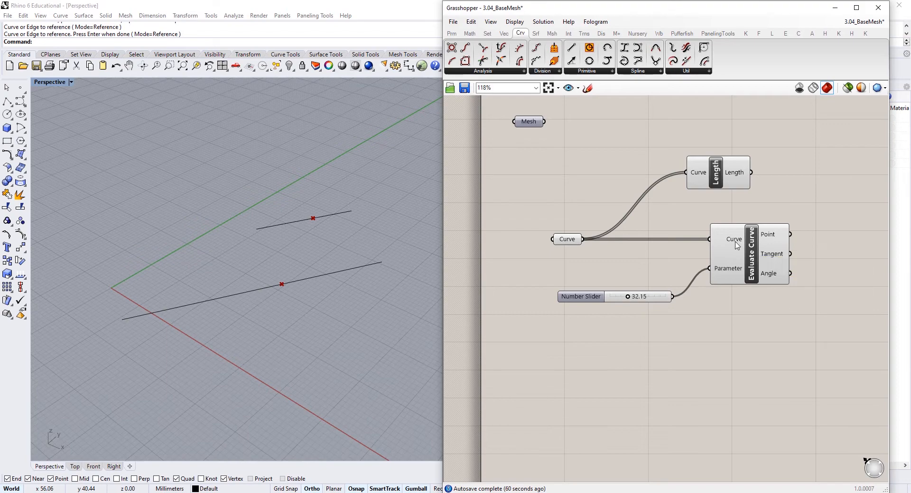
Reparameterize the Curve parameter, and pick the longer line's start and end points in Rhino to inspect its domain ends.
{"action": "right_click", "coordinate": [569, 240]}
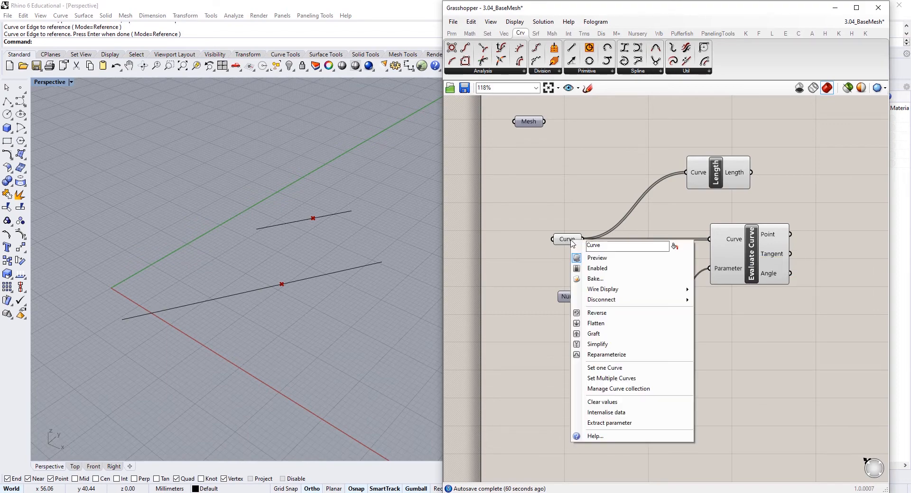
{"action": "left_click", "coordinate": [626, 356]}
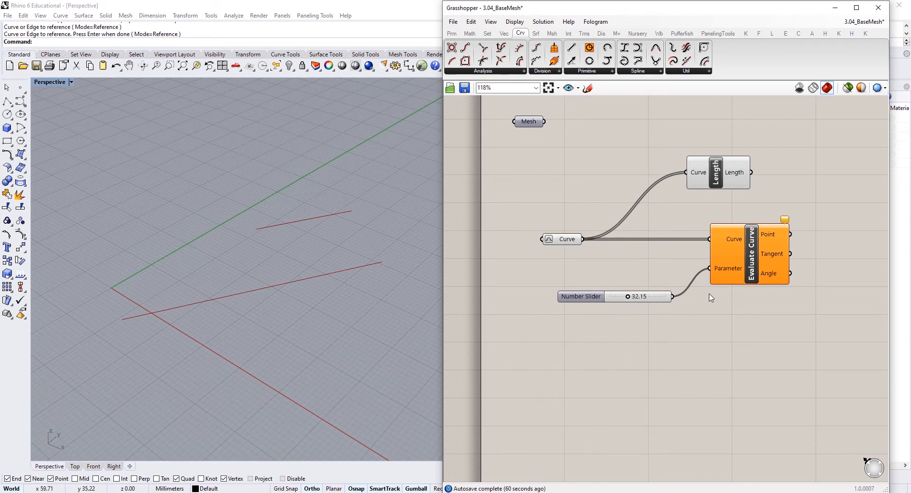
{"action": "left_click", "coordinate": [131, 317]}
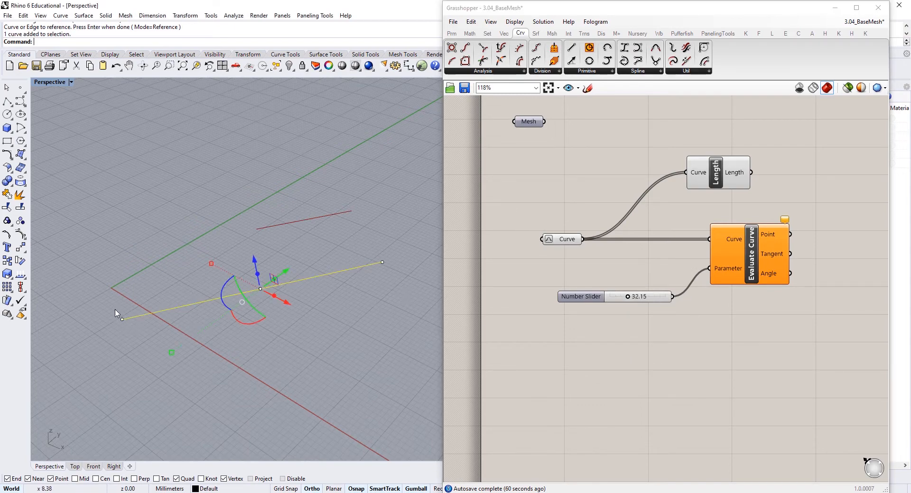
{"action": "left_click_drag", "start_coordinate": [126, 324], "coordinate": [142, 326]}
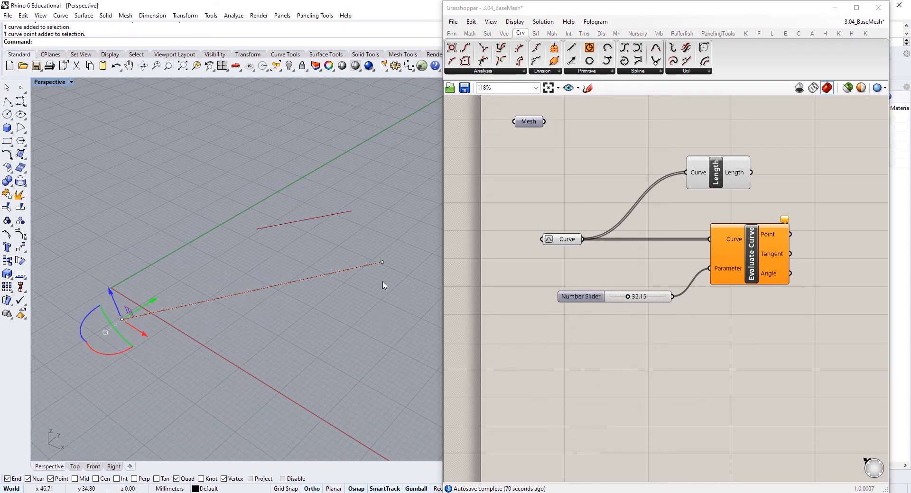
{"action": "left_click", "coordinate": [382, 263]}
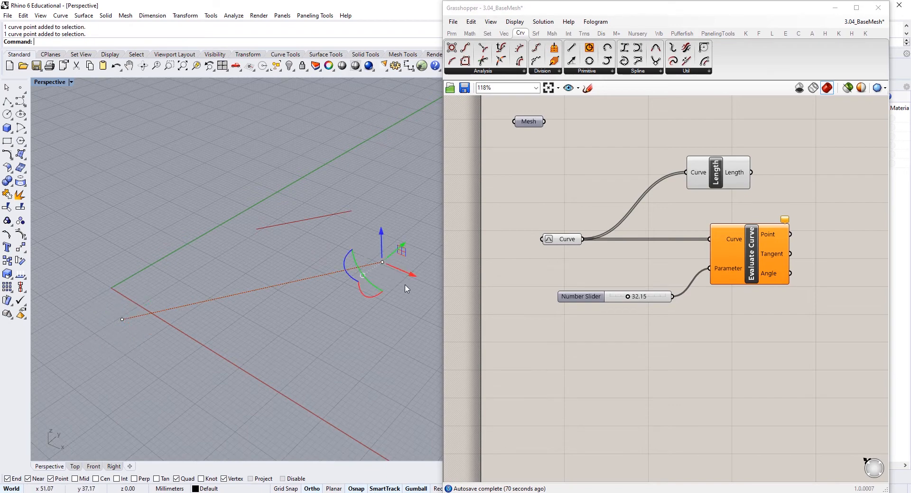
Replace the 32.15 slider with a new 0-to-1 number slider at 1.000, wired into Evaluate Curve's Parameter input.
{"action": "left_click", "coordinate": [572, 344]}
{"action": "double_click", "coordinate": [602, 349]}
{"action": "type", "text": "1."}
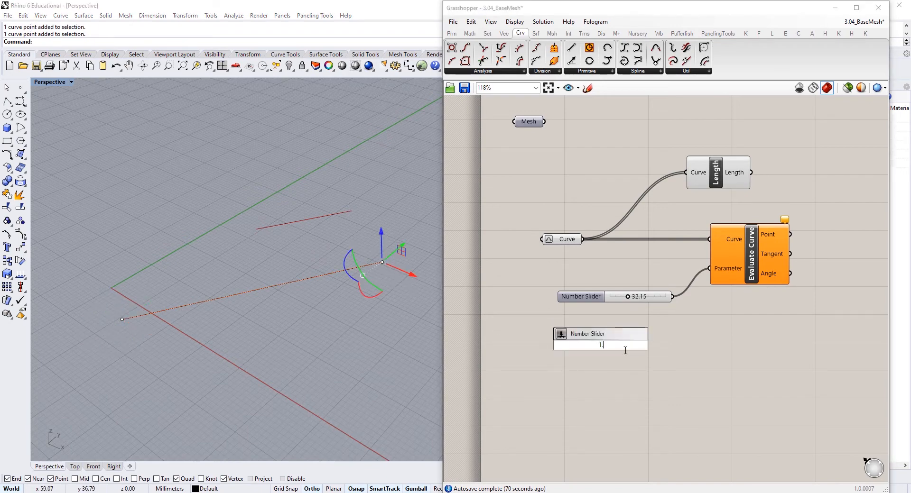
{"action": "key", "text": "Return"}
{"action": "left_click_drag", "start_coordinate": [657, 274], "coordinate": [627, 306]}
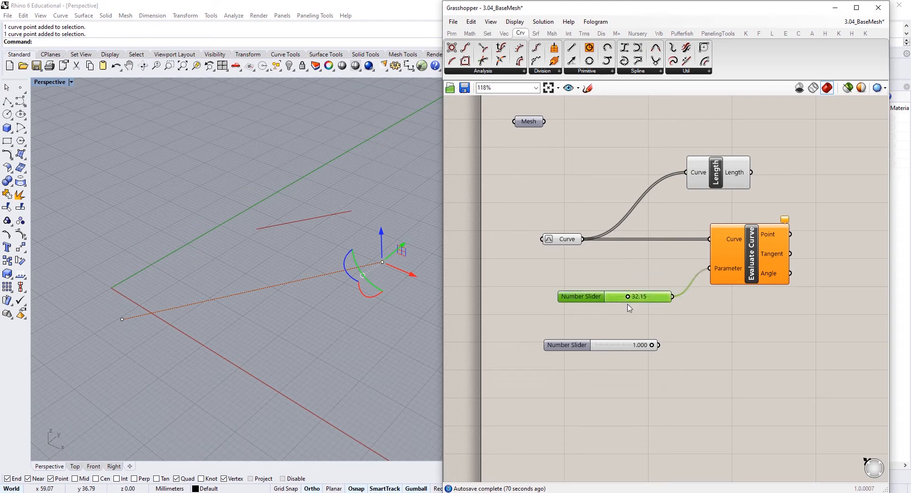
{"action": "key", "text": "Delete"}
{"action": "left_click", "coordinate": [622, 341]}
{"action": "left_click_drag", "start_coordinate": [623, 341], "coordinate": [709, 269]}
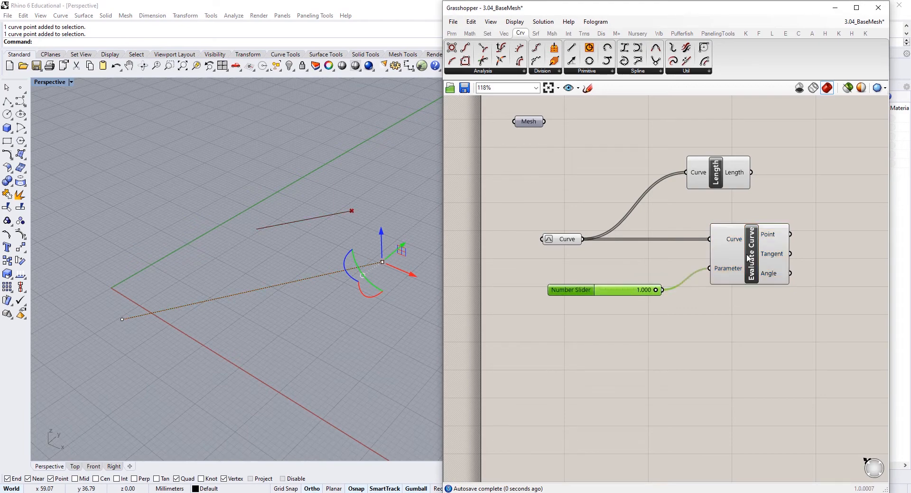
Lower the parameter slider to 0.000, and set it to 0.5 to evaluate the midpoints of both lines.
{"action": "left_click", "coordinate": [319, 342]}
{"action": "right_click_drag", "start_coordinate": [318, 341], "coordinate": [317, 238]}
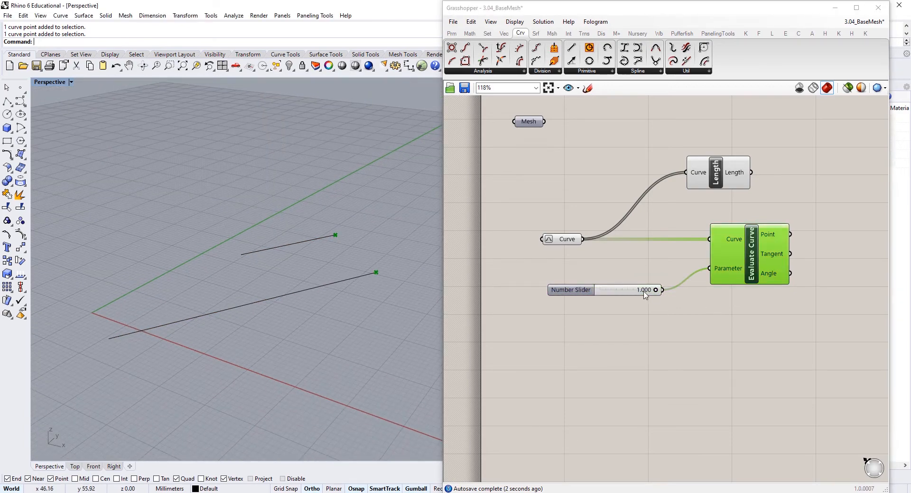
{"action": "left_click_drag", "start_coordinate": [655, 290], "coordinate": [566, 301]}
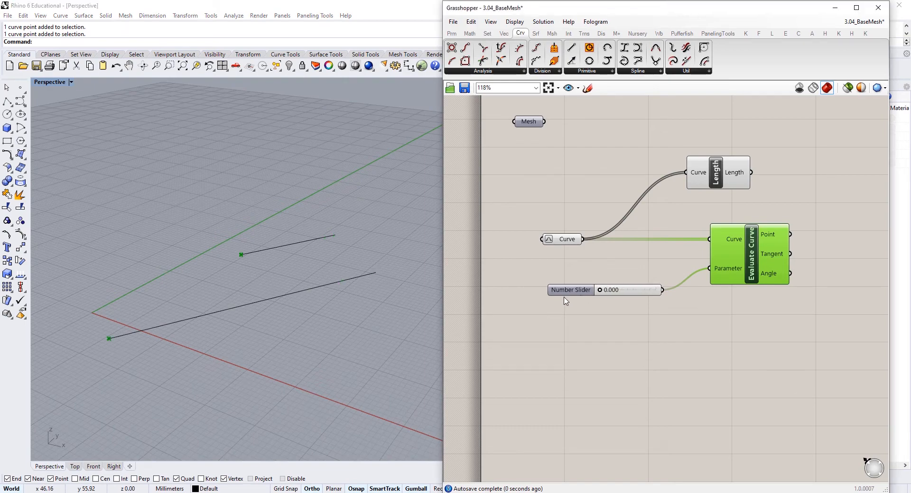
{"action": "double_click", "coordinate": [617, 294]}
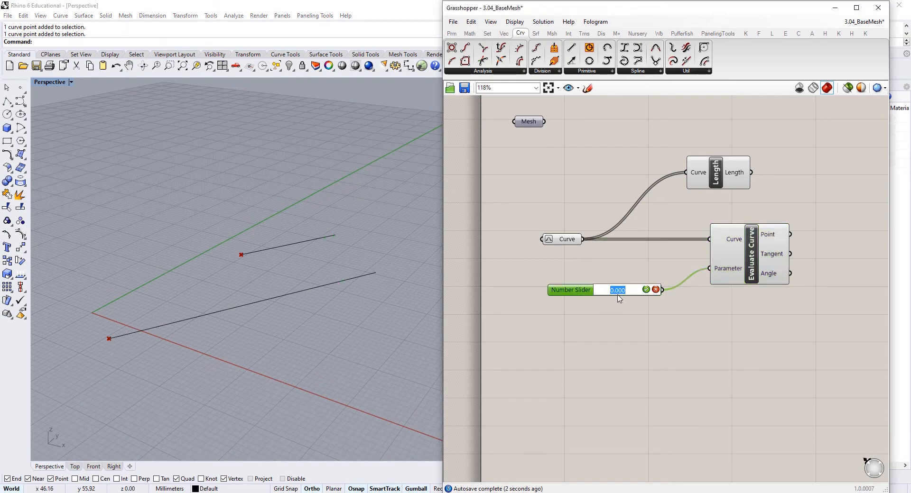
{"action": "type", "text": "0.5"}
{"action": "key", "text": "Return"}
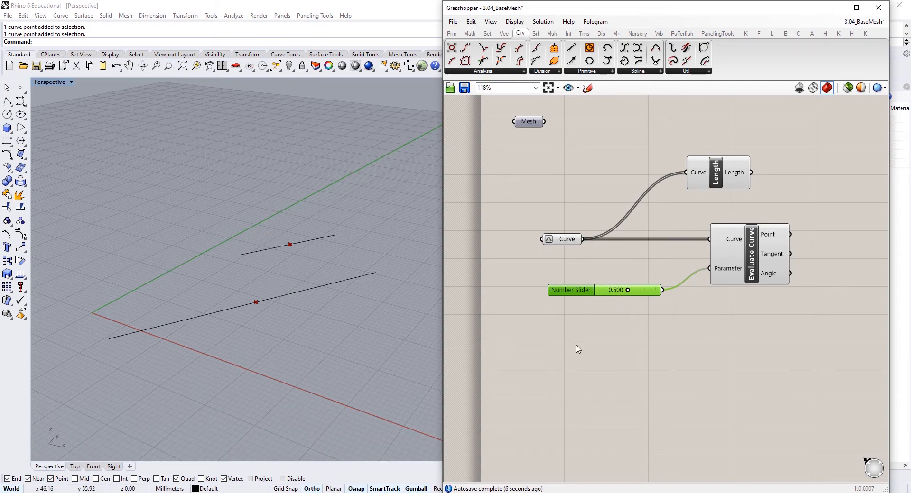
{"action": "left_click", "coordinate": [599, 372]}
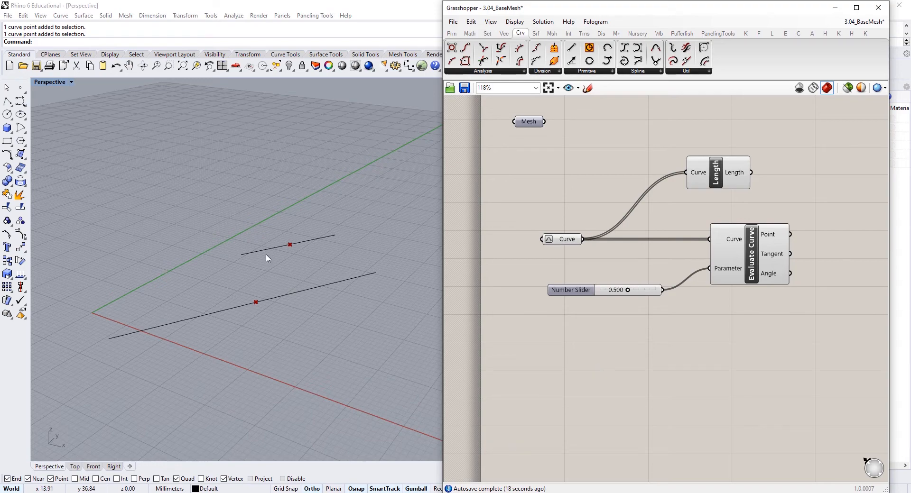
Draw a three-sided inscribed polygon in Rhino beside the two lines.
{"action": "right_click_drag", "start_coordinate": [329, 284], "coordinate": [311, 231]}
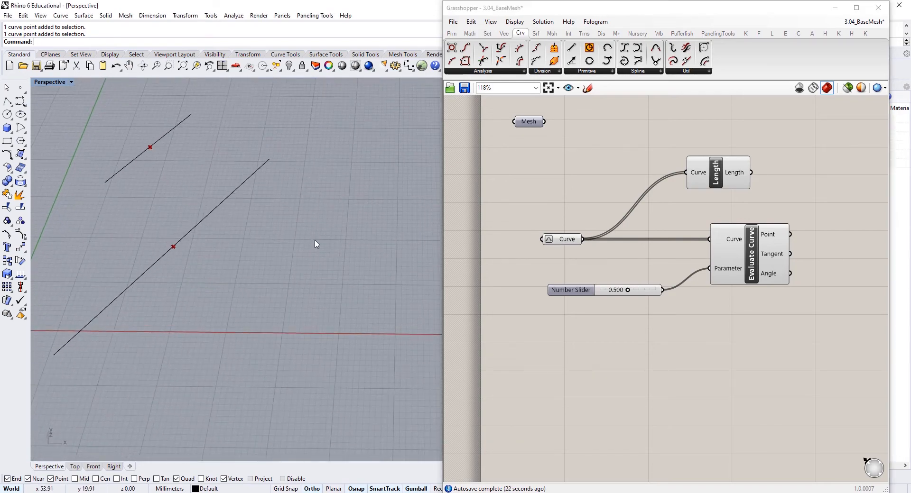
{"action": "type", "text": "POlygon"}
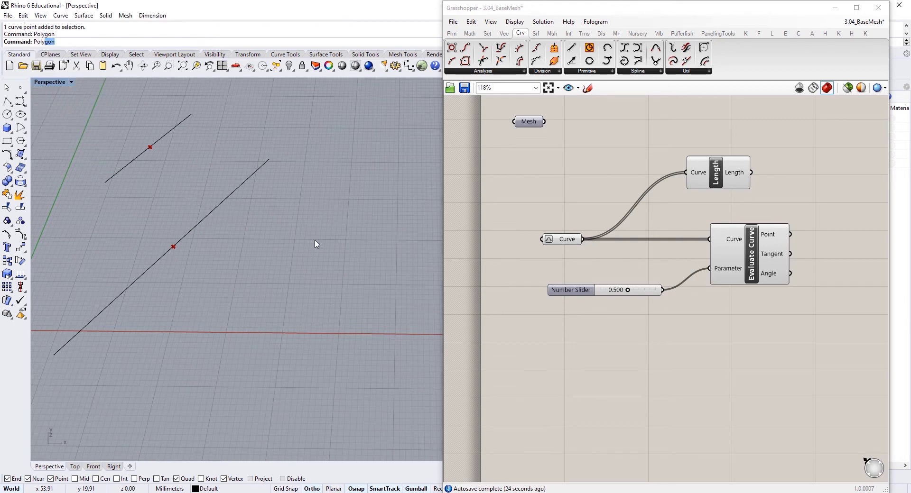
{"action": "key", "text": "Return"}
{"action": "left_click", "coordinate": [307, 307]}
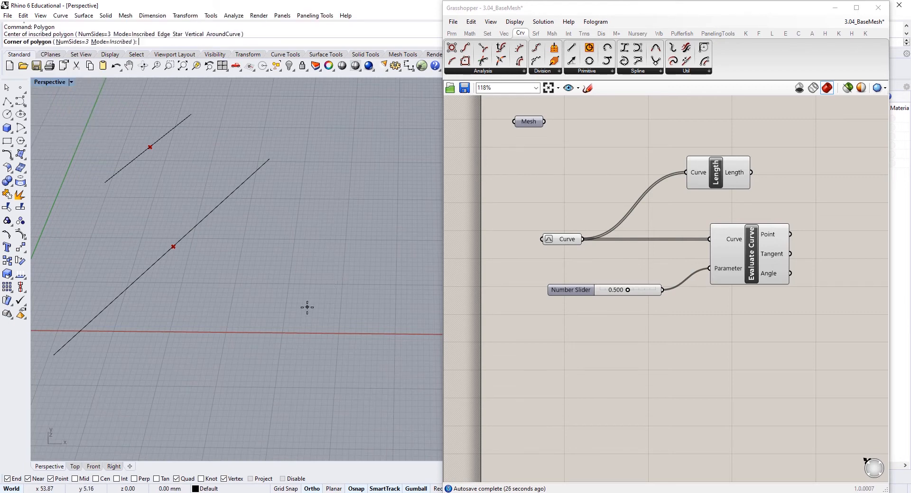
{"action": "left_click", "coordinate": [377, 345]}
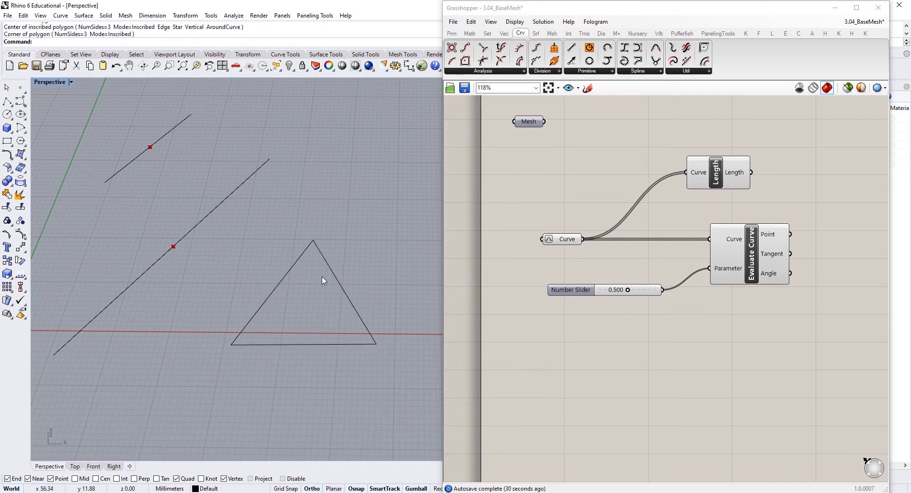
Explode the triangle into separate edge segments and select each edge in turn to check them.
{"action": "scroll", "coordinate": [327, 283], "scroll_direction": "up", "scroll_amount": 4}
{"action": "left_click", "coordinate": [229, 242]}
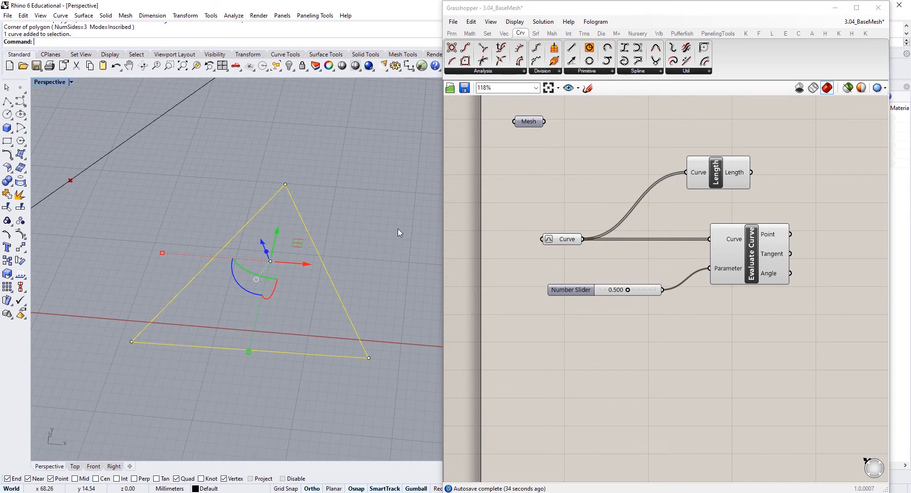
{"action": "type", "text": "explode"}
{"action": "key", "text": "Return"}
{"action": "left_click", "coordinate": [347, 247]}
{"action": "left_click", "coordinate": [329, 275]}
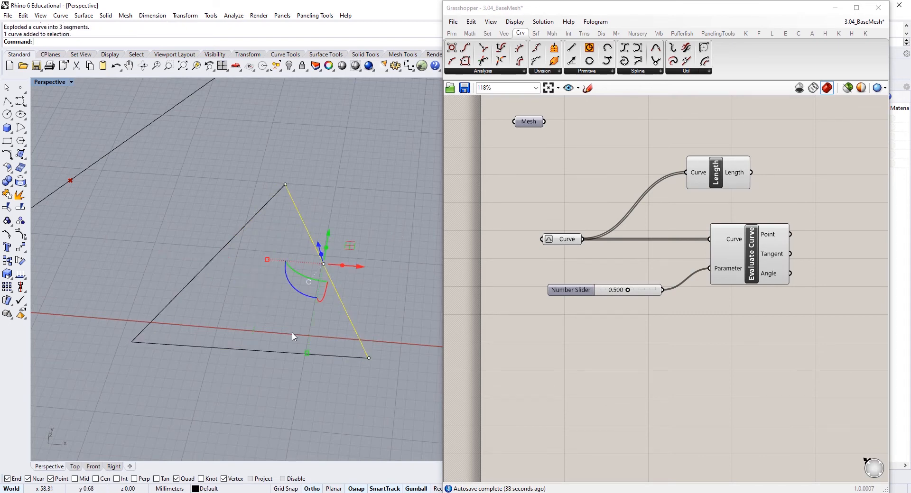
{"action": "left_click", "coordinate": [276, 352]}
{"action": "left_click", "coordinate": [215, 256]}
{"action": "left_click", "coordinate": [201, 179]}
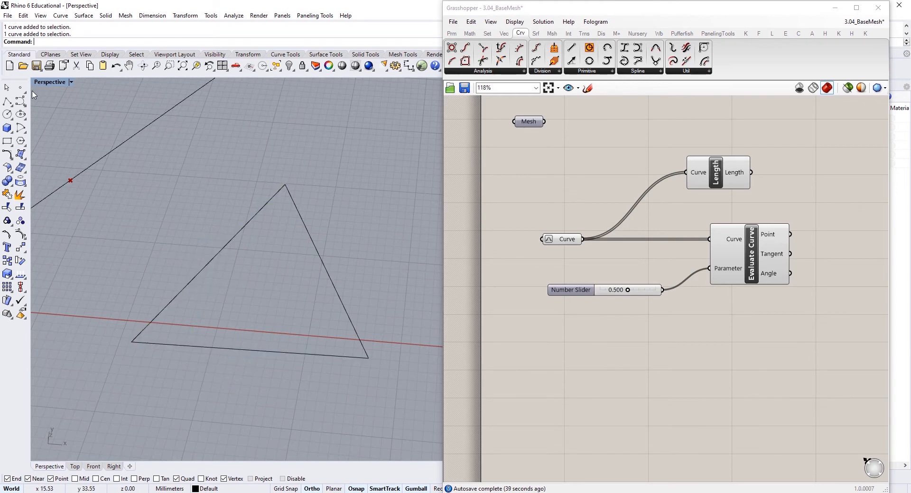
Place one point object on each triangle edge, each near a different corner, and inspect two of the points.
{"action": "left_click", "coordinate": [20, 88]}
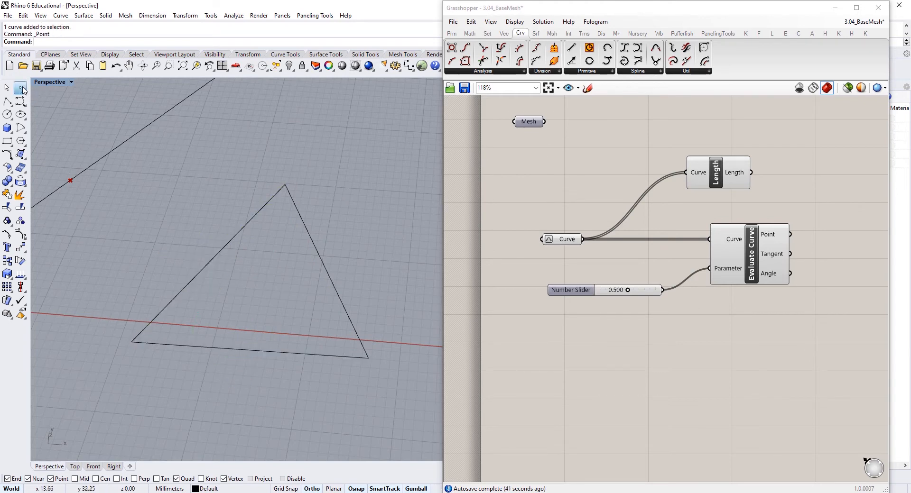
{"action": "left_click", "coordinate": [157, 316]}
{"action": "key", "text": "Return"}
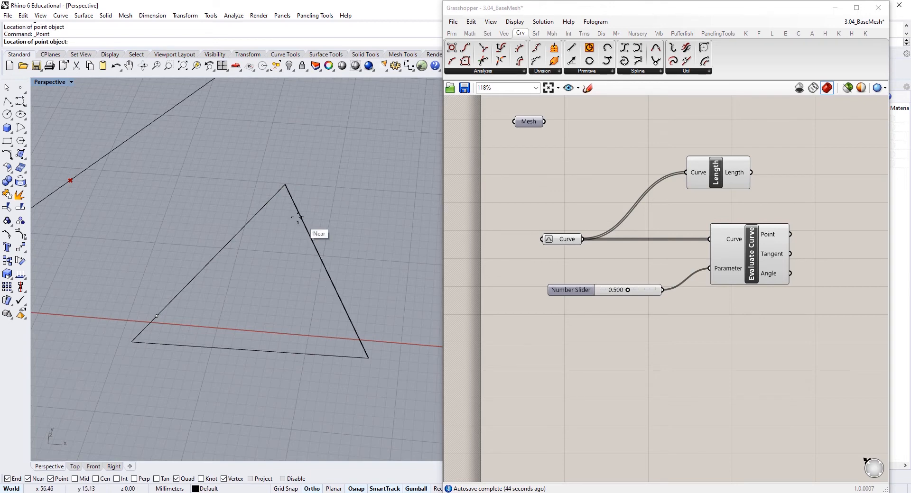
{"action": "left_click", "coordinate": [297, 210]}
{"action": "key", "text": "Return"}
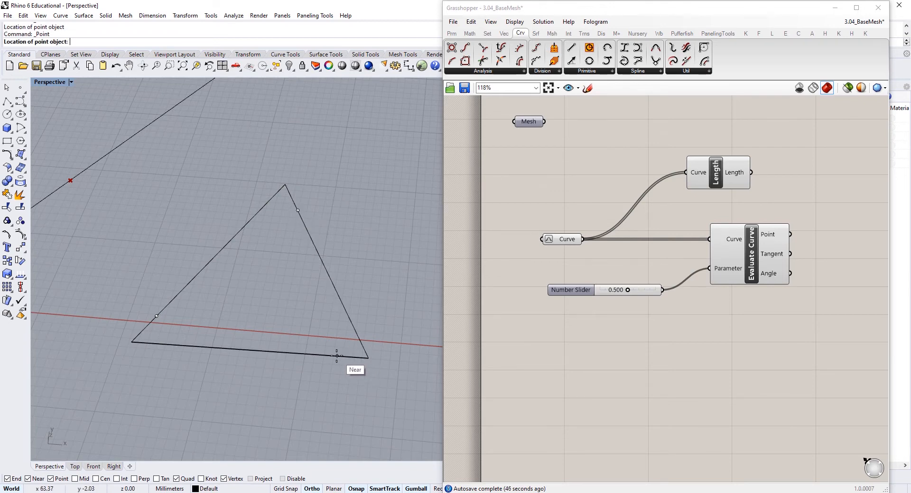
{"action": "left_click", "coordinate": [335, 356]}
{"action": "left_click", "coordinate": [156, 316]}
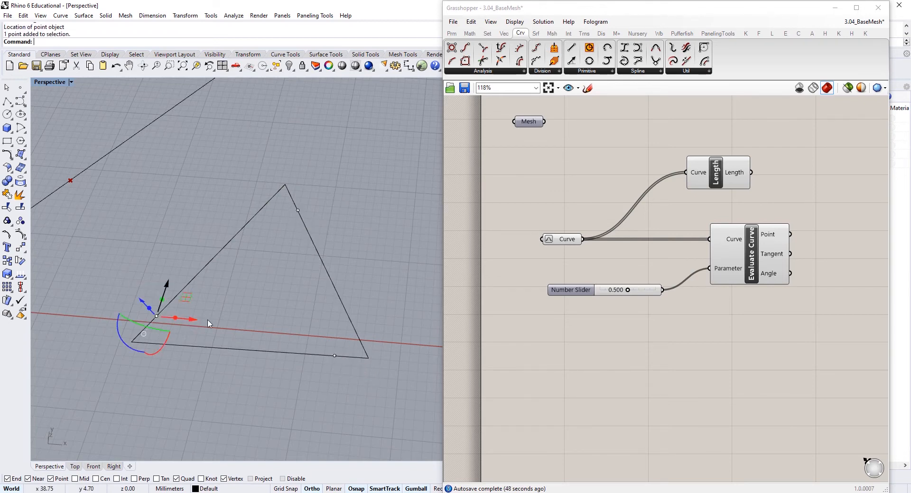
{"action": "left_click", "coordinate": [297, 210]}
{"action": "key", "text": "Escape"}
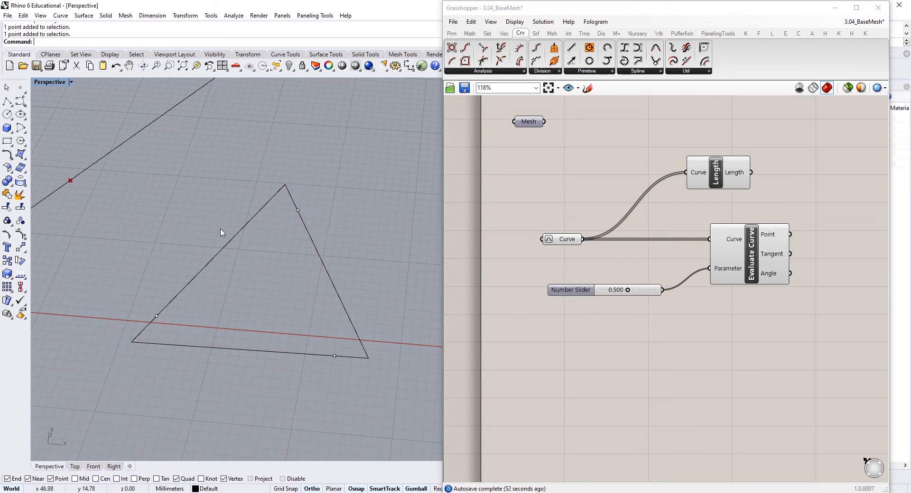
Place a second point object on each triangle edge, near the edge's opposite end.
{"action": "left_click_drag", "start_coordinate": [131, 281], "coordinate": [118, 348]}
{"action": "key", "text": "Return"}
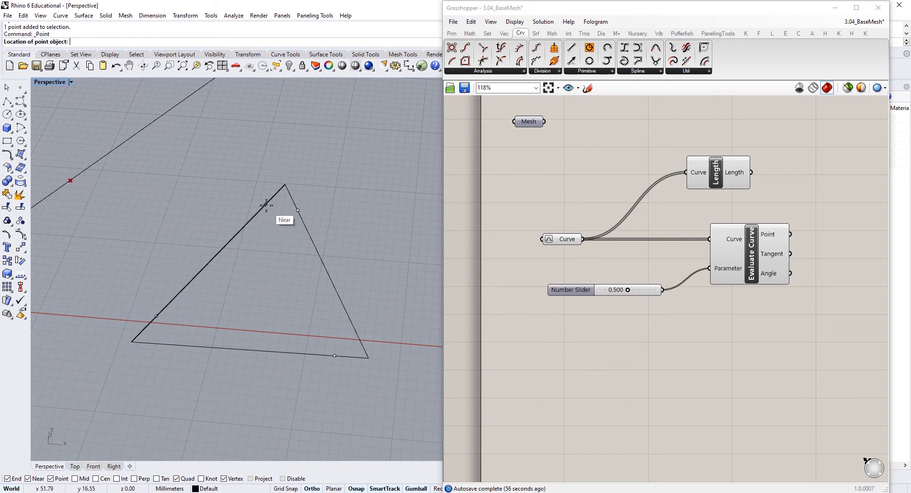
{"action": "left_click", "coordinate": [265, 204]}
{"action": "key", "text": "Return"}
{"action": "left_click", "coordinate": [356, 332]}
{"action": "key", "text": "Return"}
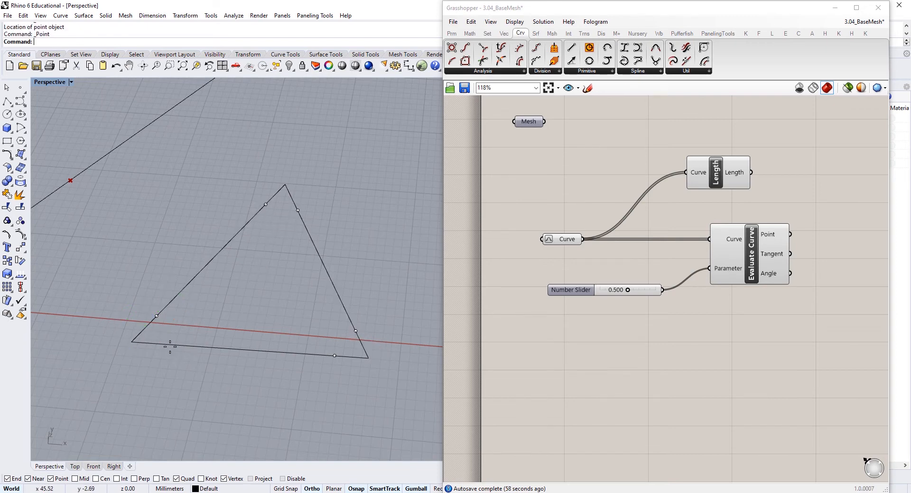
{"action": "left_click", "coordinate": [168, 345]}
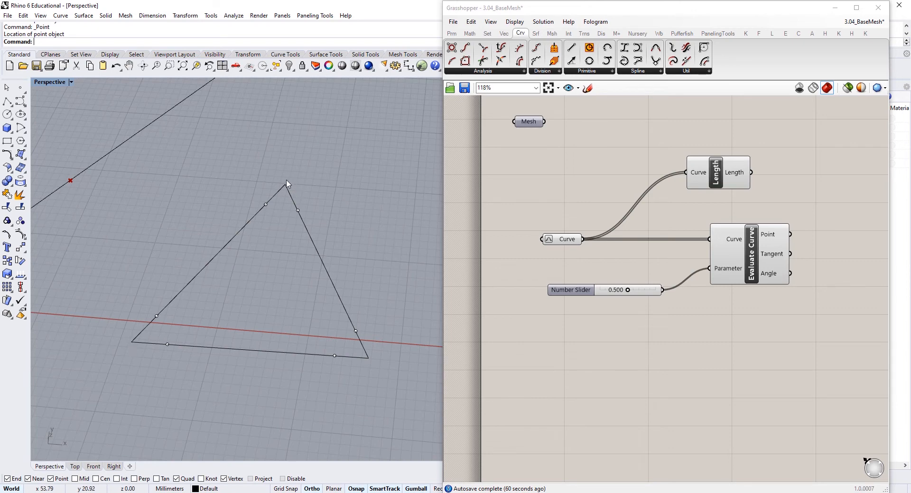
Place three point objects inside the triangle, one near each corner.
{"action": "right_click", "coordinate": [282, 205]}
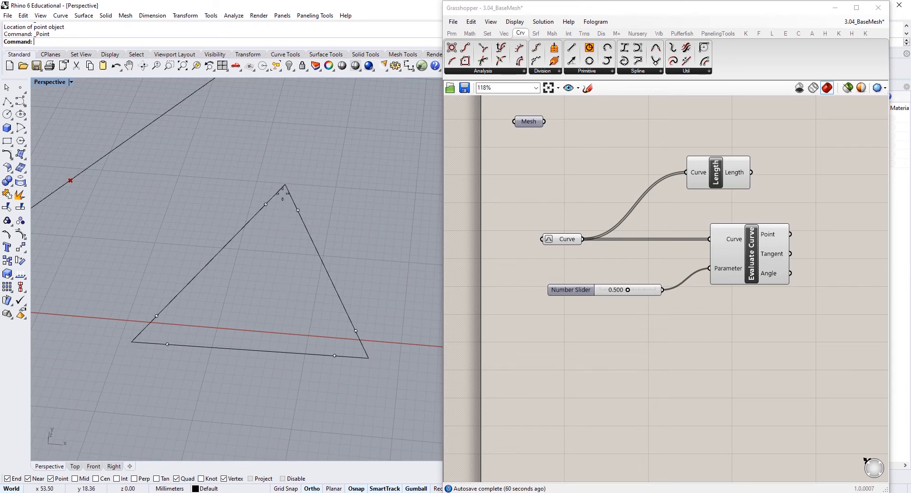
{"action": "left_click", "coordinate": [279, 219]}
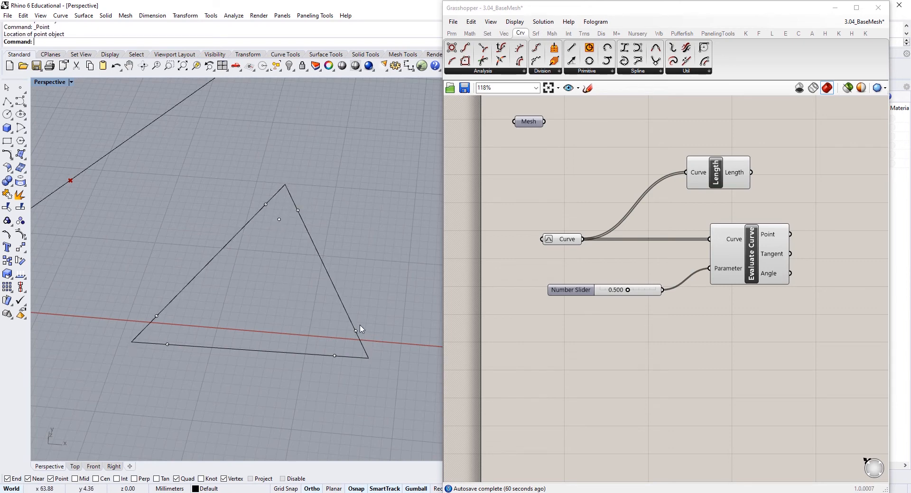
{"action": "left_click", "coordinate": [334, 335]}
{"action": "left_click", "coordinate": [177, 326]}
Draw a closed polyline through all nine points to form a triangle outline with notched corners.
{"action": "key", "text": "Return"}
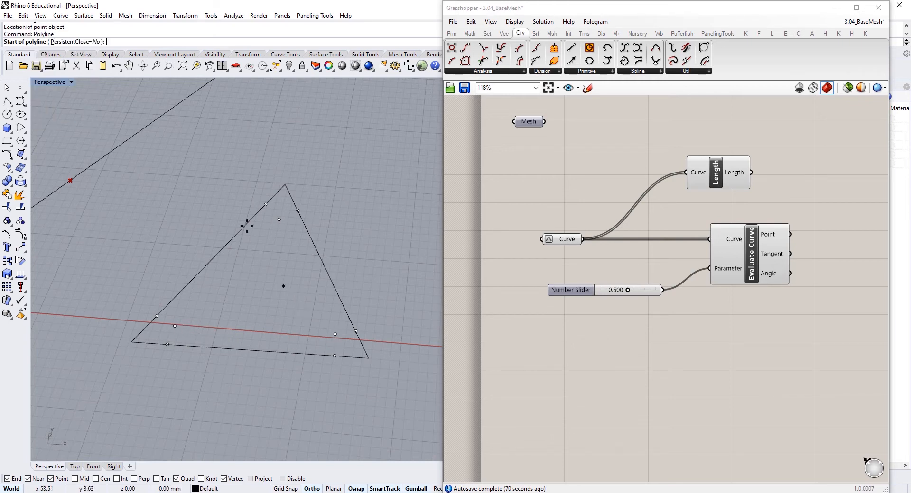
{"action": "left_click", "coordinate": [266, 205]}
{"action": "left_click", "coordinate": [298, 210]}
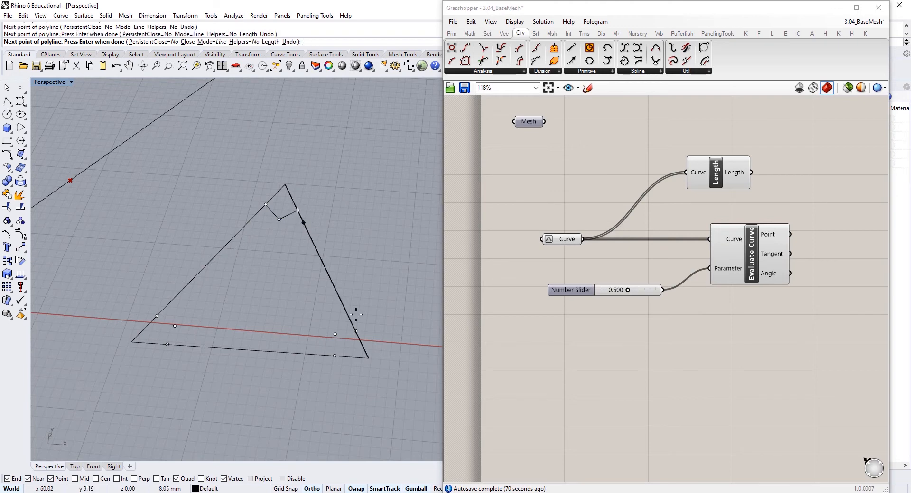
{"action": "left_click", "coordinate": [356, 331]}
{"action": "left_click", "coordinate": [334, 334]}
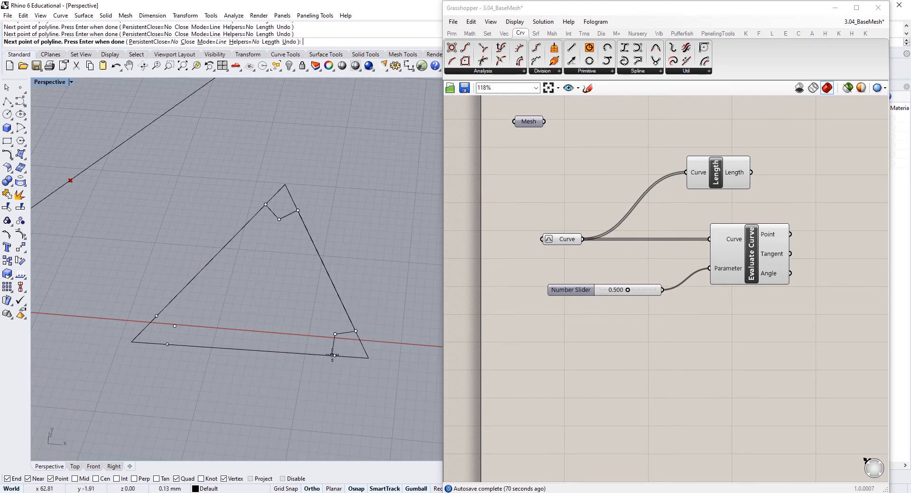
{"action": "left_click", "coordinate": [334, 356]}
{"action": "left_click", "coordinate": [167, 344]}
{"action": "left_click", "coordinate": [174, 325]}
{"action": "left_click", "coordinate": [156, 316]}
{"action": "left_click", "coordinate": [265, 205]}
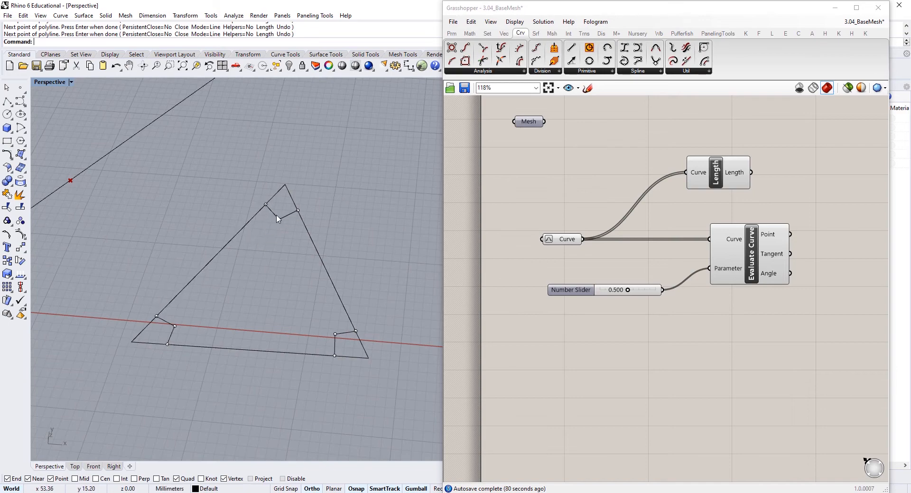
Mirror a copy of the notched polyline across the triangle edge facing away from the two lines.
{"action": "scroll", "coordinate": [272, 212], "scroll_direction": "down", "scroll_amount": 3}
{"action": "left_click", "coordinate": [283, 283]}
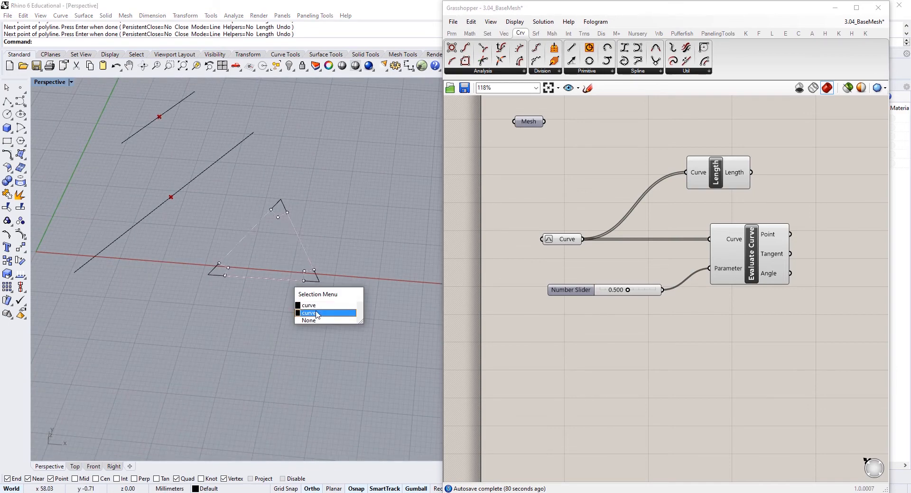
{"action": "left_click", "coordinate": [309, 312]}
{"action": "right_click_drag", "start_coordinate": [309, 312], "coordinate": [404, 319]}
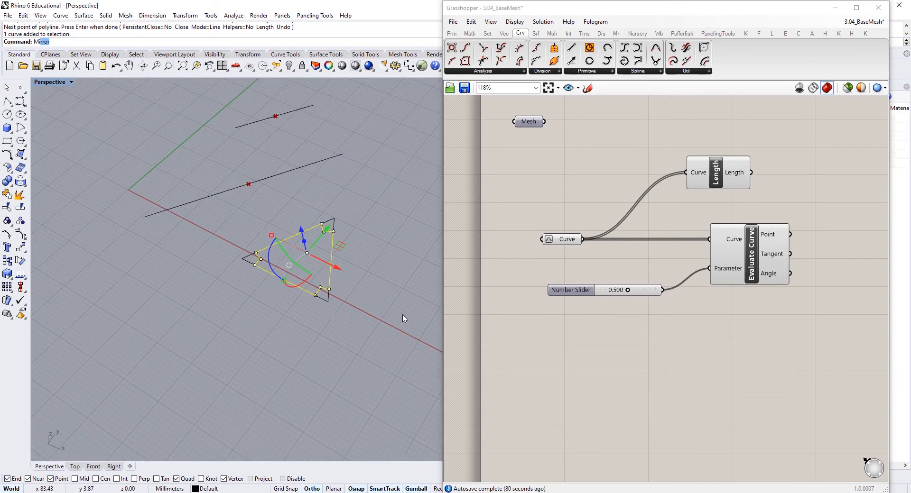
{"action": "type", "text": "Mi"}
{"action": "key", "text": "Return"}
{"action": "left_click", "coordinate": [328, 301]}
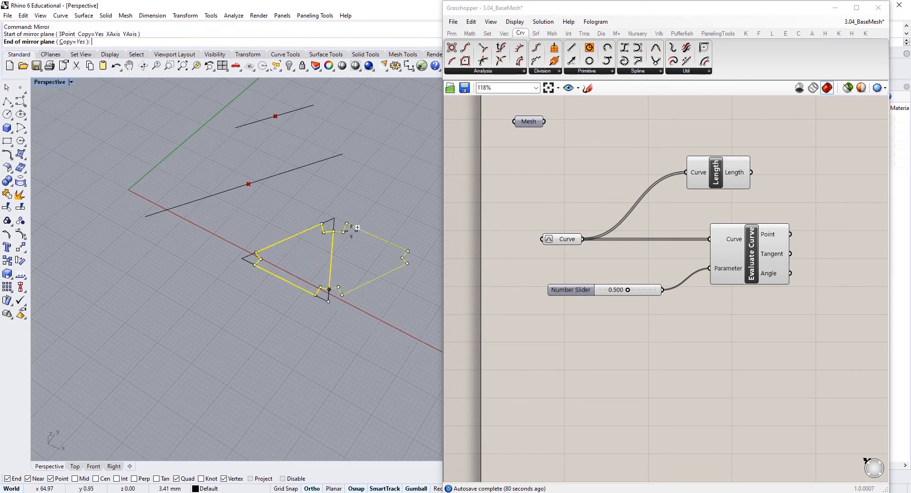
{"action": "left_click", "coordinate": [334, 218]}
Mirror further copies of the notched polyline across the triangle's two remaining edges.
{"action": "right_click", "coordinate": [303, 291]}
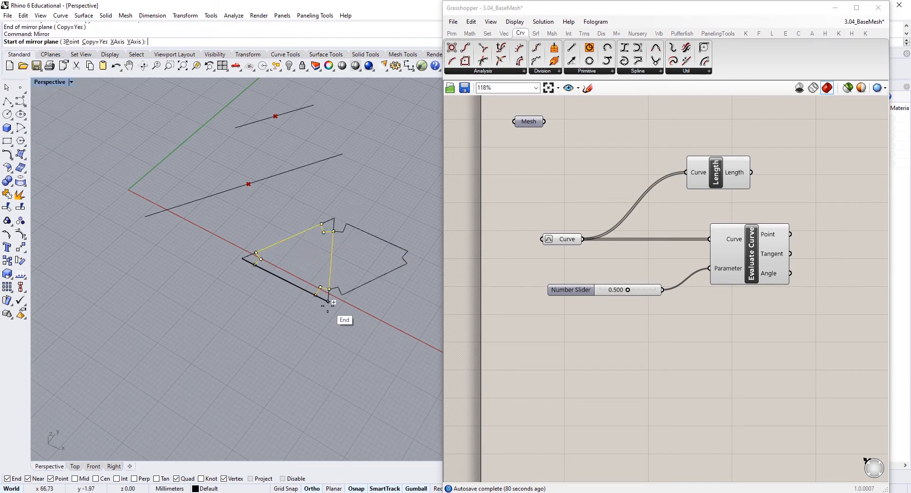
{"action": "left_click", "coordinate": [328, 301]}
{"action": "left_click", "coordinate": [243, 259]}
{"action": "right_click", "coordinate": [244, 259]}
{"action": "left_click", "coordinate": [243, 258]}
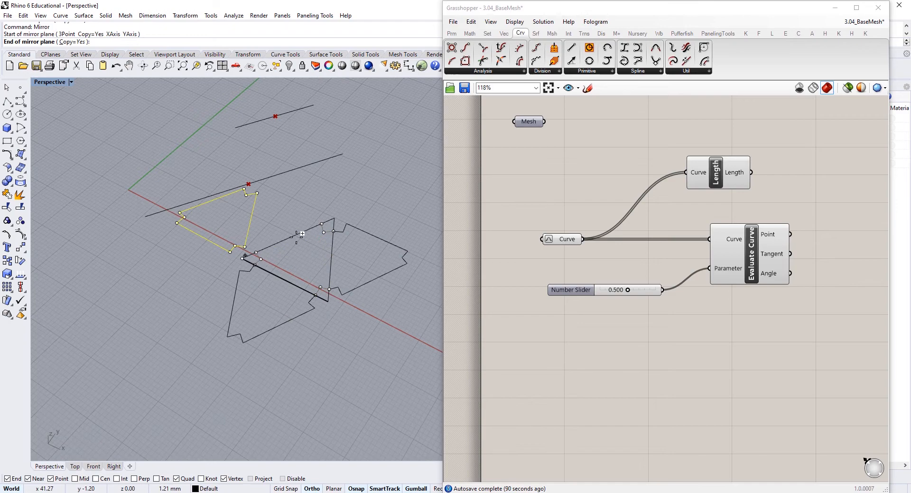
{"action": "left_click", "coordinate": [333, 219]}
Mirror copies of the notched outlines above and below the original triangle across a line at its left corner.
{"action": "scroll", "coordinate": [332, 228], "scroll_direction": "down", "scroll_amount": 4}
{"action": "left_click", "coordinate": [282, 298]}
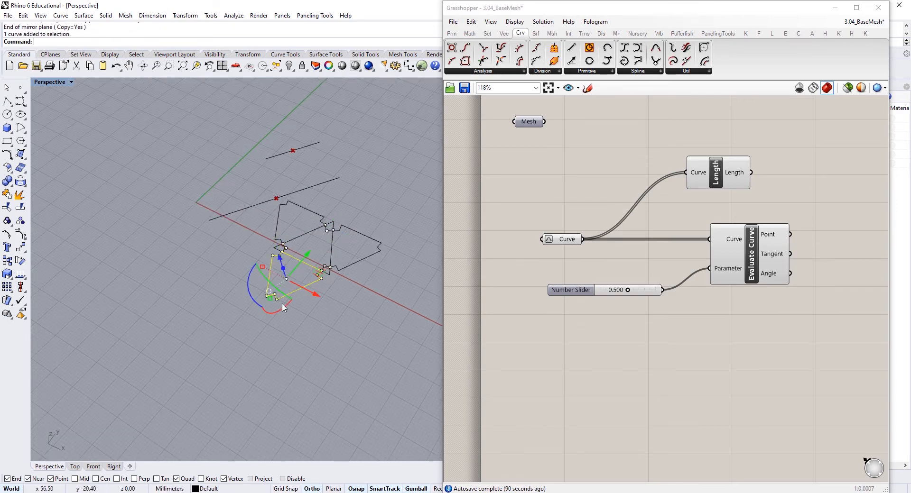
{"action": "left_click", "coordinate": [276, 224], "text": "shift"}
{"action": "right_click", "coordinate": [276, 227]}
{"action": "left_click", "coordinate": [275, 239]}
{"action": "scroll", "coordinate": [273, 251], "scroll_direction": "up", "scroll_amount": 4}
{"action": "left_click", "coordinate": [273, 259]}
{"action": "scroll", "coordinate": [292, 258], "scroll_direction": "down", "scroll_amount": 4}
{"action": "right_click_drag", "start_coordinate": [298, 261], "coordinate": [280, 294], "text": "shift"}
{"action": "key", "text": "Escape"}
Mirror the upper-left notched outline across its lower edge to complete a ring of six outlines.
{"action": "left_click", "coordinate": [231, 270]}
{"action": "right_click", "coordinate": [231, 271]}
{"action": "left_click", "coordinate": [252, 282]}
{"action": "left_click", "coordinate": [221, 260]}
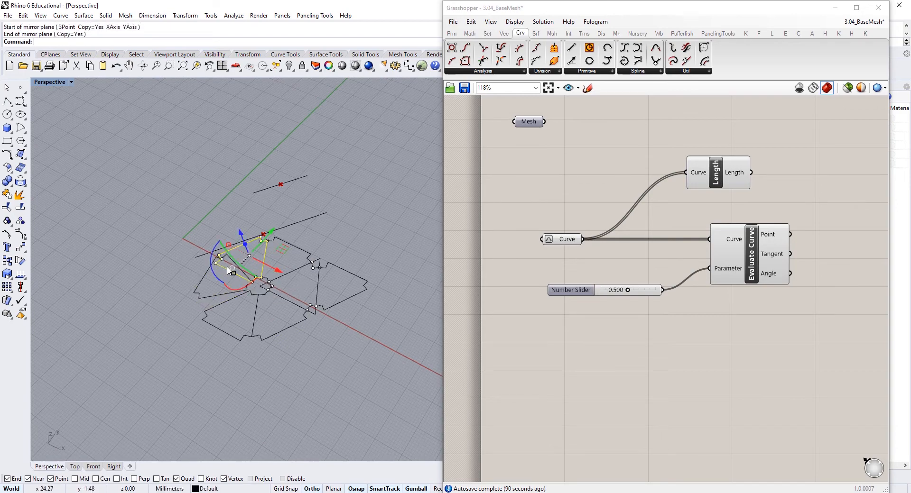
{"action": "scroll", "coordinate": [248, 275], "scroll_direction": "up", "scroll_amount": 4}
{"action": "right_click", "coordinate": [260, 284]}
{"action": "left_click", "coordinate": [257, 291]}
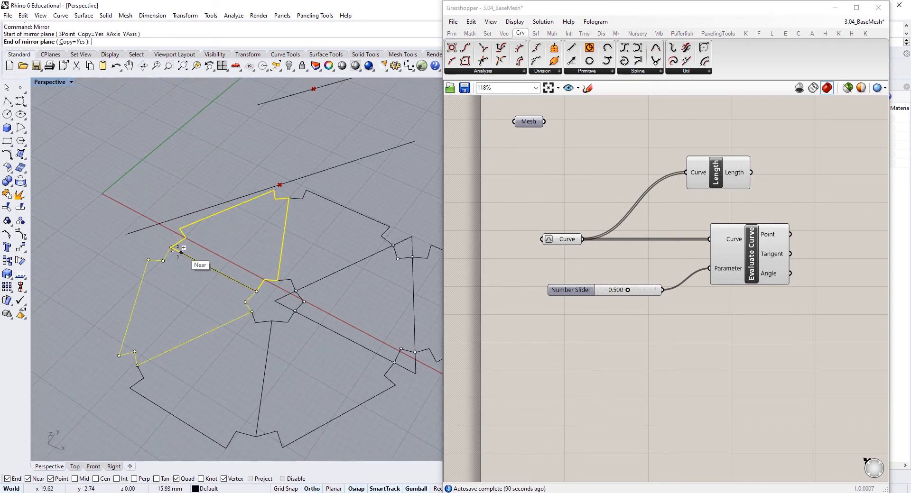
{"action": "left_click", "coordinate": [178, 252]}
{"action": "key", "text": "ctrl+z"}
{"action": "right_click", "coordinate": [257, 288]}
{"action": "left_click", "coordinate": [257, 291]}
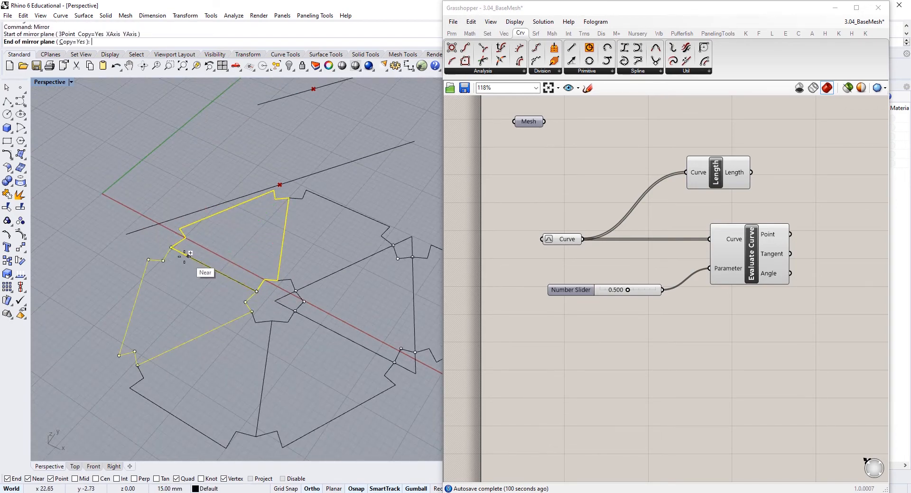
{"action": "left_click", "coordinate": [178, 252]}
{"action": "scroll", "coordinate": [223, 275], "scroll_direction": "down", "scroll_amount": 5}
{"action": "key", "text": "Escape"}
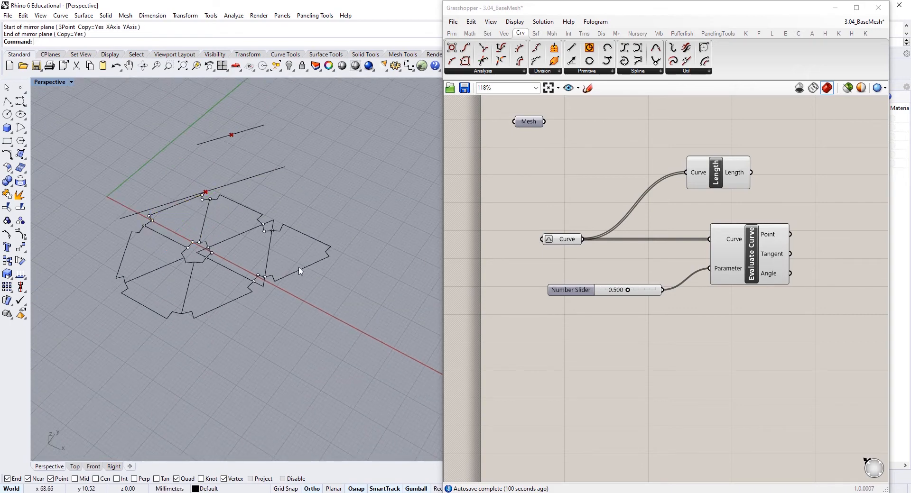
Mirror several notched outlines across the lower edge of the rightmost outline to form a second ring.
{"action": "left_click", "coordinate": [273, 264]}
{"action": "left_click_drag", "start_coordinate": [225, 267], "coordinate": [224, 266], "text": "shift"}
{"action": "right_click", "coordinate": [249, 288]}
{"action": "left_click", "coordinate": [252, 291]}
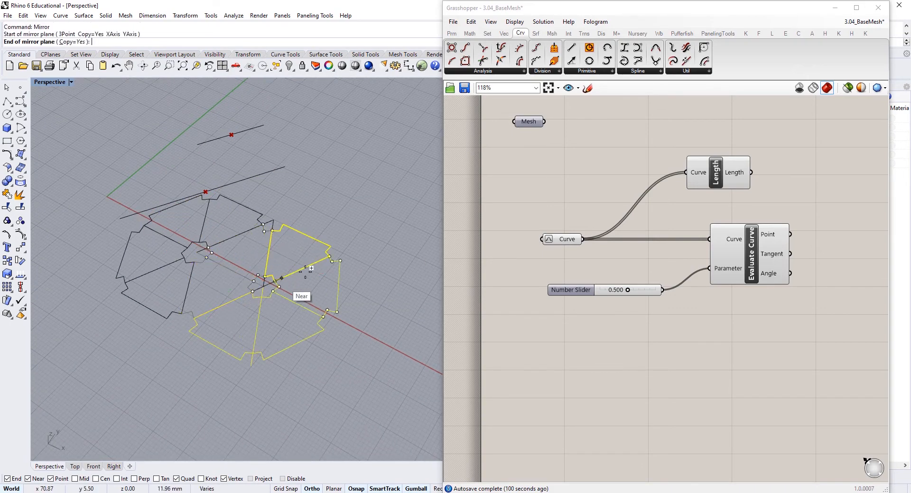
{"action": "left_click", "coordinate": [329, 256]}
{"action": "scroll", "coordinate": [314, 255], "scroll_direction": "down", "scroll_amount": 2}
{"action": "right_click_drag", "start_coordinate": [313, 260], "coordinate": [304, 271]}
{"action": "key", "text": "Escape"}
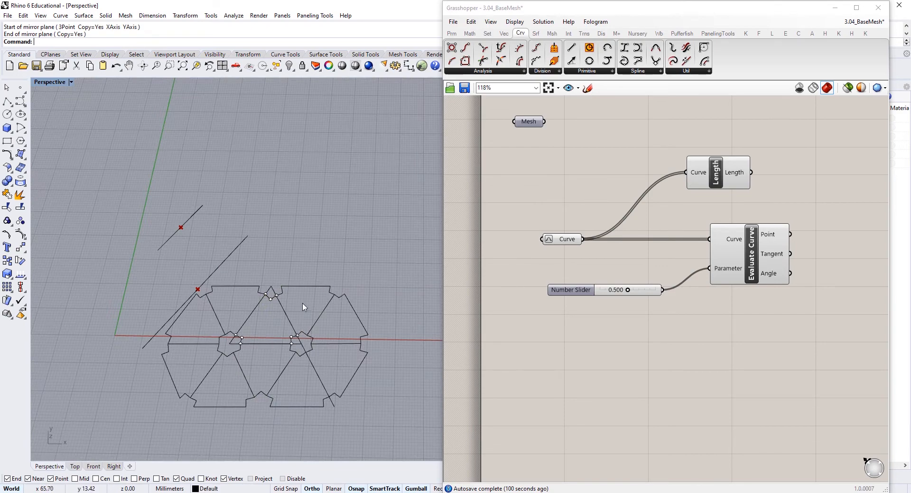
Mirror the upper row of notched outlines across its top edge to extend the pattern by another row.
{"action": "left_click_drag", "start_coordinate": [304, 307], "coordinate": [244, 317]}
{"action": "right_click", "coordinate": [251, 313]}
{"action": "left_click", "coordinate": [282, 286]}
{"action": "left_click", "coordinate": [259, 286]}
{"action": "scroll", "coordinate": [284, 292], "scroll_direction": "down", "scroll_amount": 4}
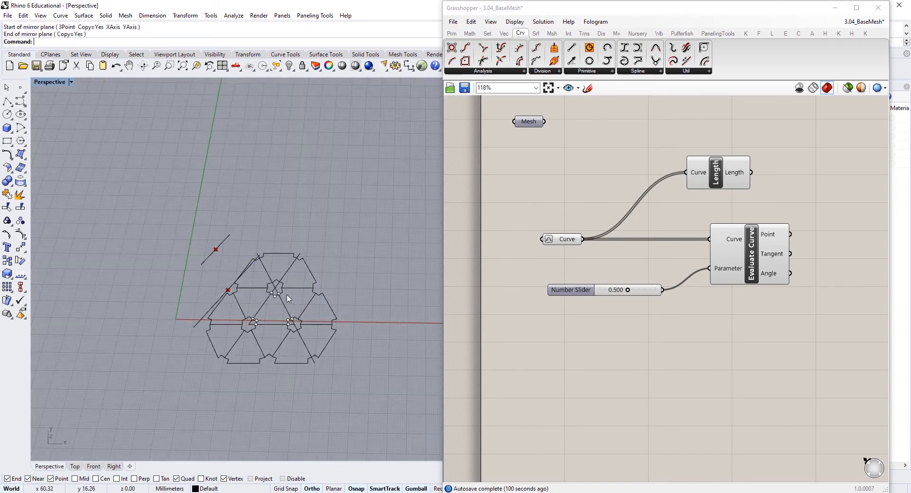
Delete all points and curves in the Rhino viewport and the Curve, Number Slider, Length and Evaluate Curve components in Grasshopper.
{"action": "mouse_move", "coordinate": [290, 305]}
{"action": "right_mouse_down"}
{"action": "mouse_move", "coordinate": [224, 286]}
{"action": "mouse_move", "coordinate": [267, 282]}
{"action": "mouse_move", "coordinate": [250, 300]}
{"action": "mouse_move", "coordinate": [283, 311]}
{"action": "mouse_move", "coordinate": [287, 304]}
{"action": "right_mouse_up"}
{"action": "left_click_drag", "start_coordinate": [366, 141], "coordinate": [122, 365]}
{"action": "key", "text": "Delete"}
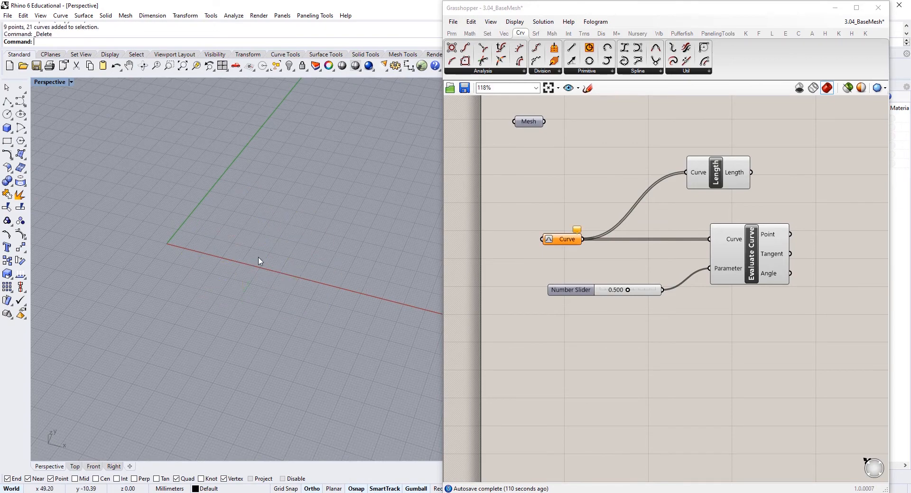
{"action": "left_click_drag", "start_coordinate": [821, 165], "coordinate": [571, 348]}
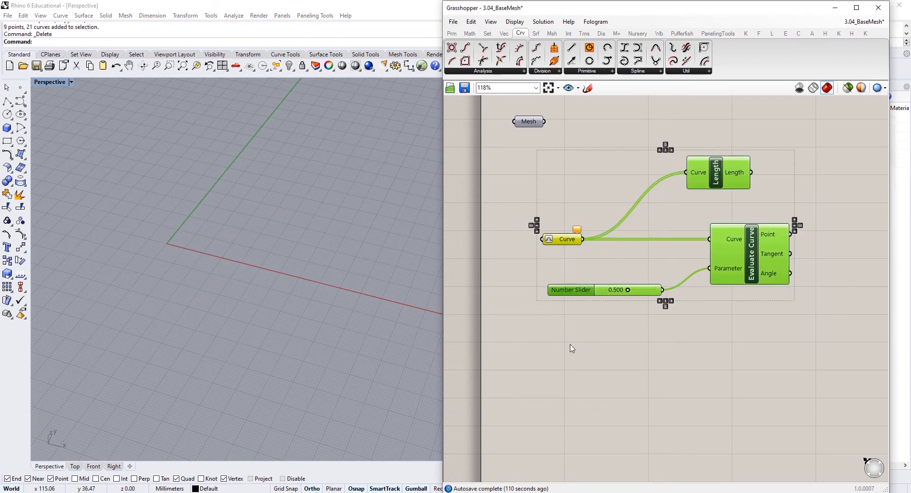
{"action": "key", "text": "Delete"}
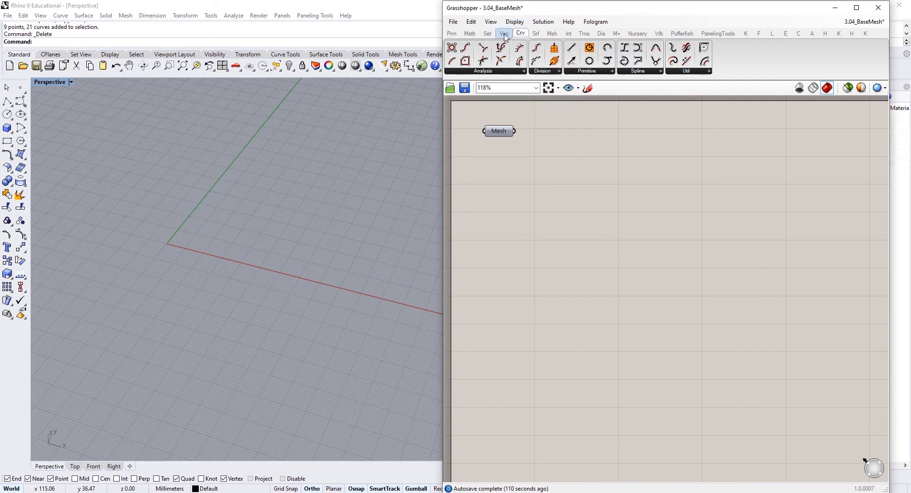
Add a Triangular grid component to the empty middle area of the canvas.
{"action": "left_click", "coordinate": [504, 35]}
{"action": "left_click", "coordinate": [556, 72]}
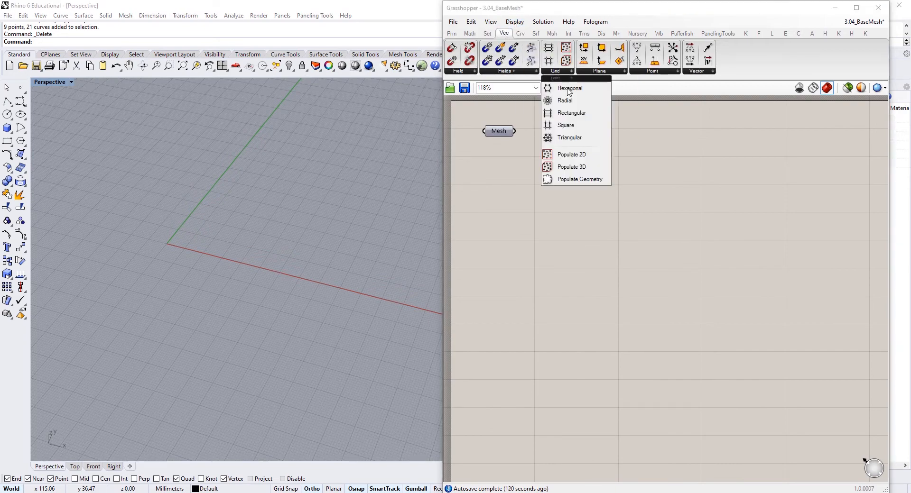
{"action": "left_click", "coordinate": [582, 138]}
{"action": "left_click", "coordinate": [581, 239]}
{"action": "left_click_drag", "start_coordinate": [581, 240], "coordinate": [661, 247]}
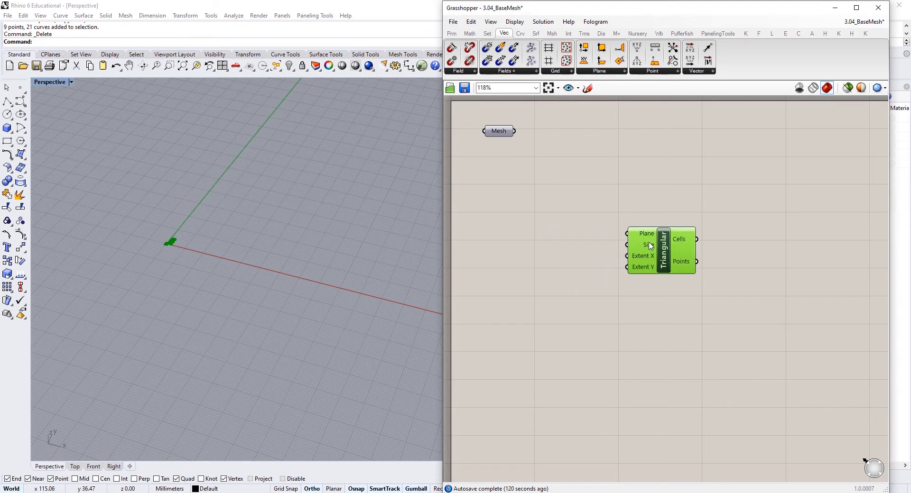
Create a number slider with the value 12 and connect it to the triangular grid's Size input.
{"action": "mouse_move", "coordinate": [650, 246]}
{"action": "double_click", "coordinate": [562, 256]}
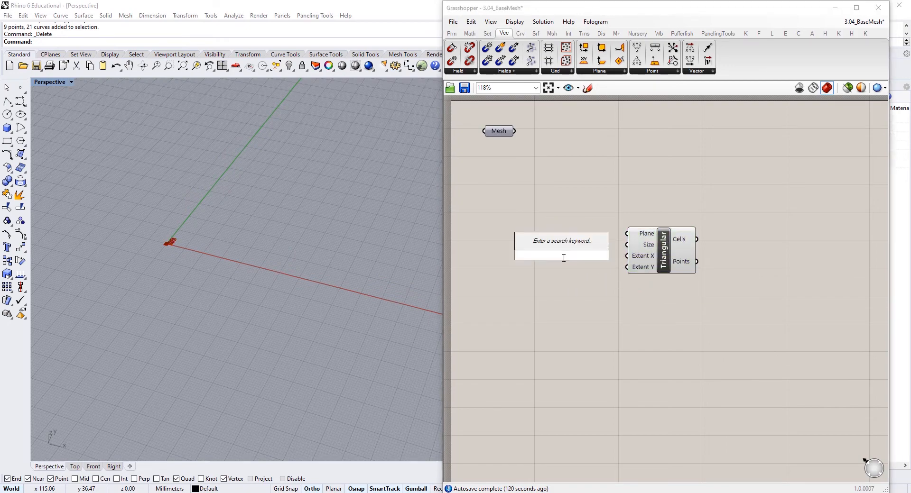
{"action": "type", "text": "12"}
{"action": "key", "text": "Return"}
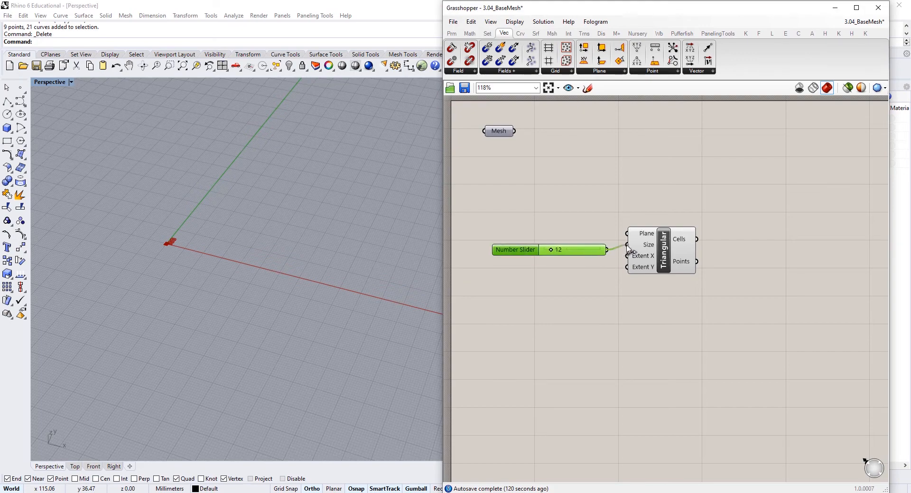
{"action": "left_click_drag", "start_coordinate": [629, 247], "coordinate": [627, 245]}
Create an integer number slider ranging from 0 to 20 below the size slider.
{"action": "double_click", "coordinate": [572, 295]}
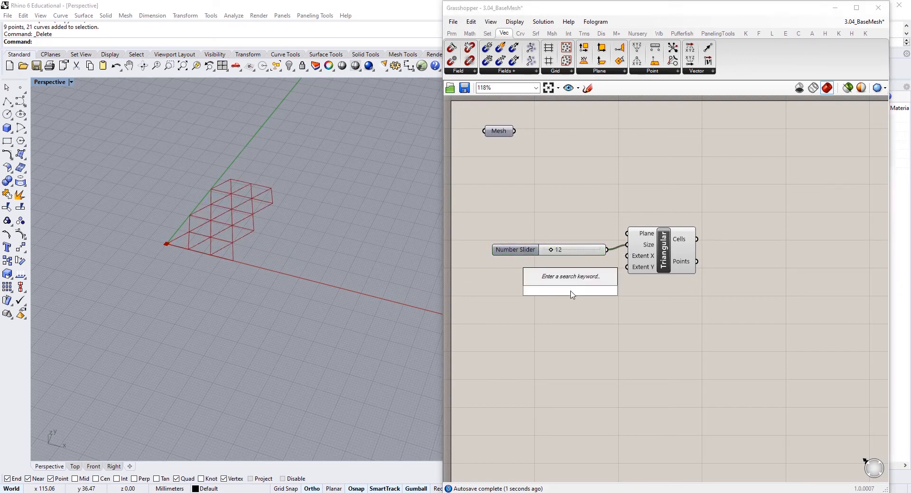
{"action": "type", "text": "1"}
{"action": "key", "text": "BackSpace"}
{"action": "type", "text": "0"}
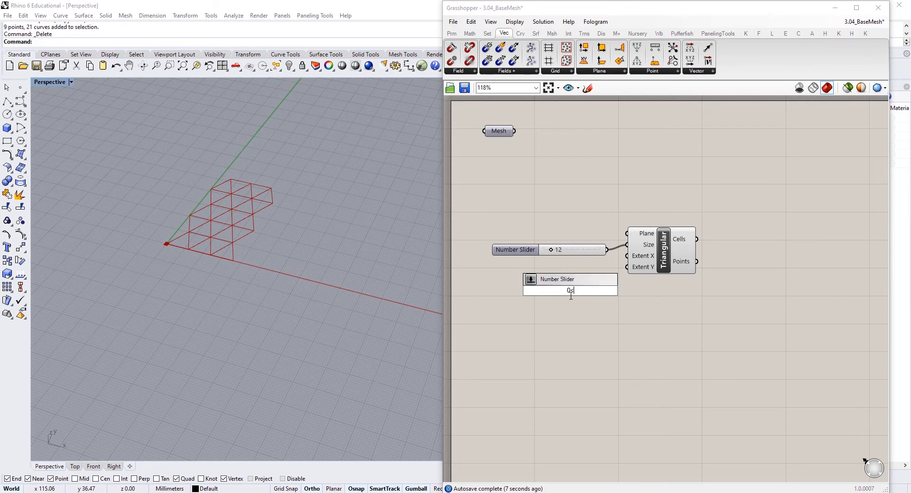
{"action": "type", "text": "<20"}
{"action": "key", "text": "Return"}
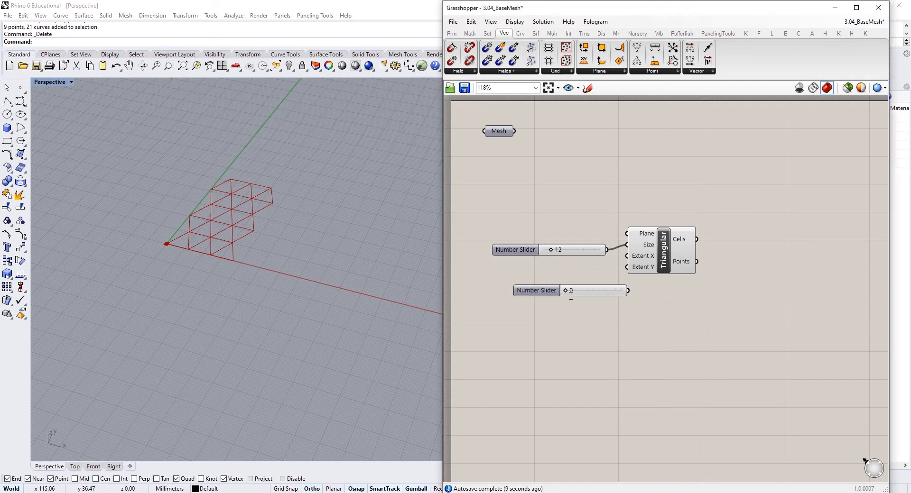
Set the lower slider to 1 and connect it to the triangular grid's Extent X and Extent Y inputs.
{"action": "double_click", "coordinate": [575, 295]}
{"action": "type", "text": "1"}
{"action": "key", "text": "Return"}
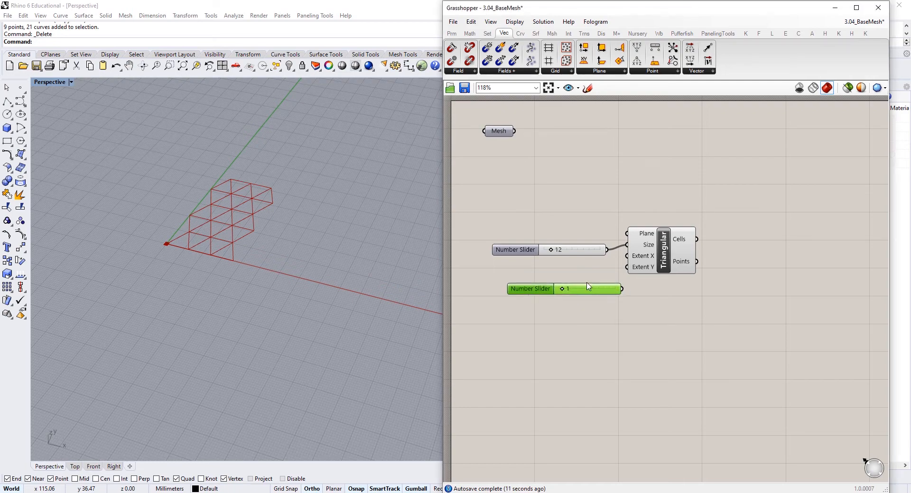
{"action": "left_click_drag", "start_coordinate": [536, 290], "coordinate": [507, 275]}
{"action": "left_click_drag", "start_coordinate": [599, 274], "coordinate": [627, 267]}
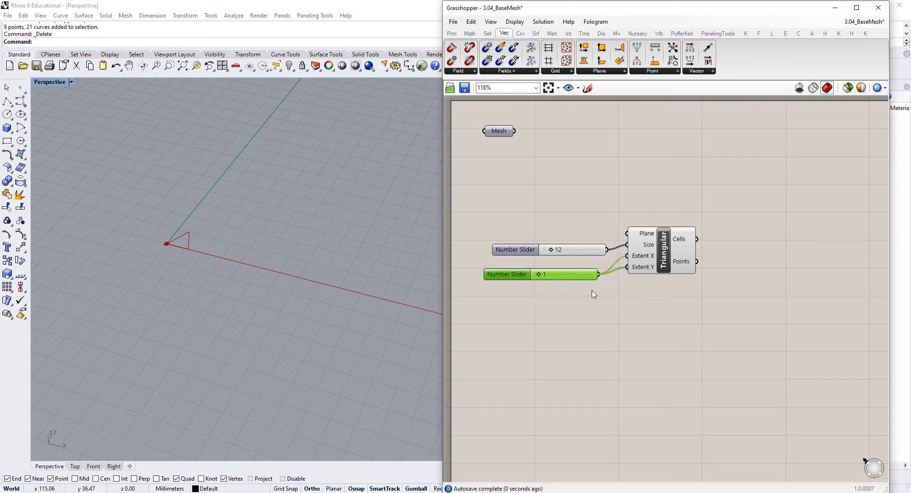
Move the size slider roughly into line above the extent slider.
{"action": "scroll", "coordinate": [186, 246], "scroll_direction": "up", "scroll_amount": 6}
{"action": "right_click_drag", "start_coordinate": [186, 245], "coordinate": [149, 278]}
{"action": "scroll", "coordinate": [149, 278], "scroll_direction": "up", "scroll_amount": 6}
{"action": "right_click_drag", "start_coordinate": [284, 246], "coordinate": [362, 217], "text": "shift"}
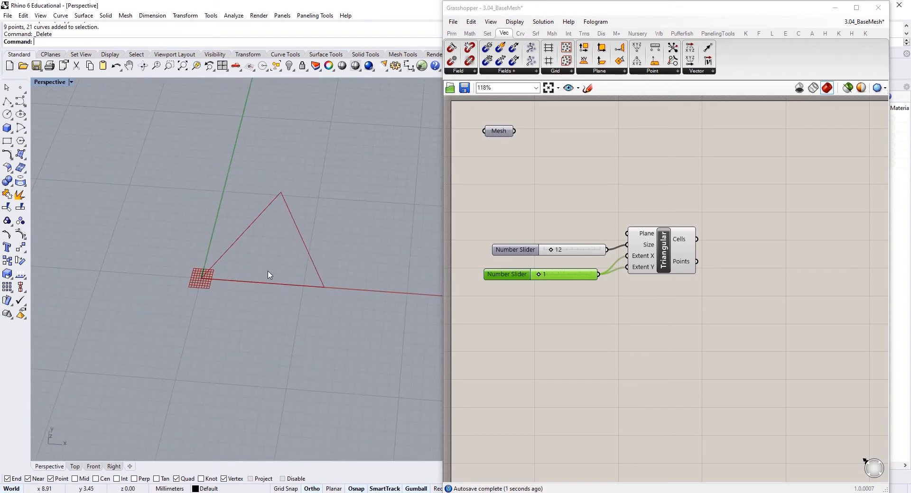
{"action": "scroll", "coordinate": [287, 219], "scroll_direction": "up", "scroll_amount": 5}
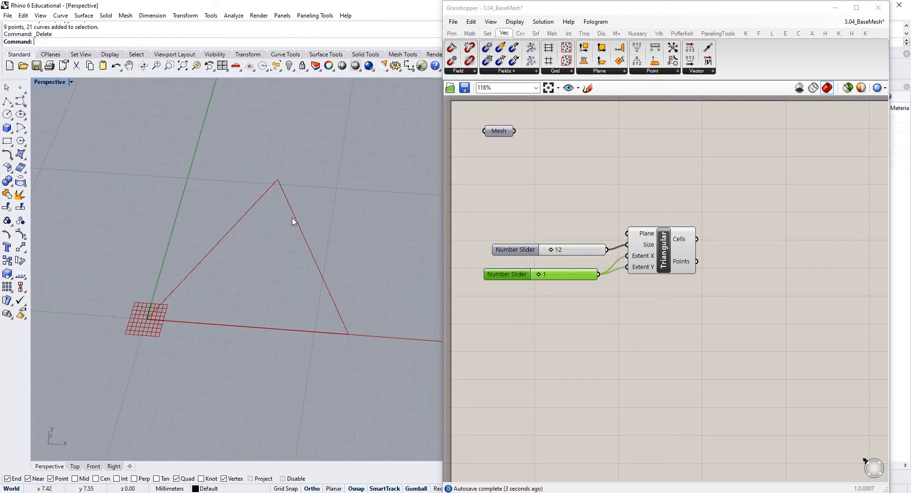
{"action": "left_click_drag", "start_coordinate": [513, 247], "coordinate": [506, 246]}
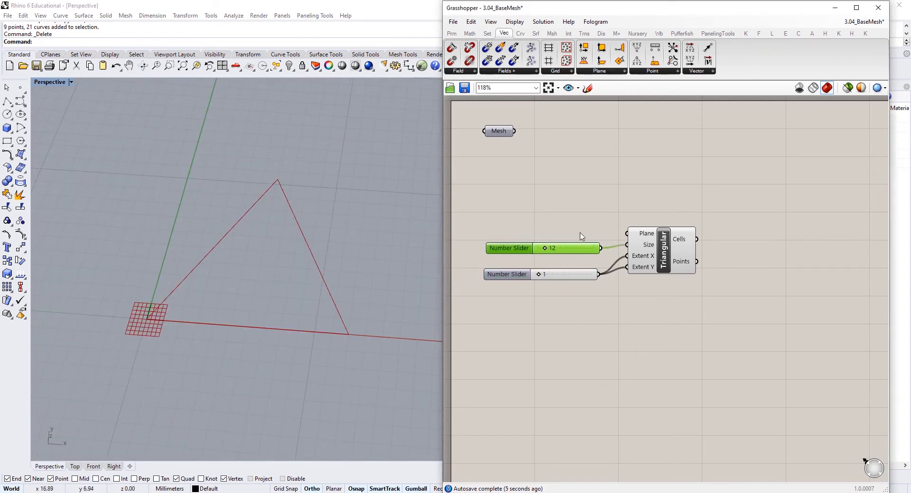
Add a curve Explode component beside the triangular grid component.
{"action": "right_click_drag", "start_coordinate": [794, 249], "coordinate": [775, 246]}
{"action": "mouse_move", "coordinate": [665, 243]}
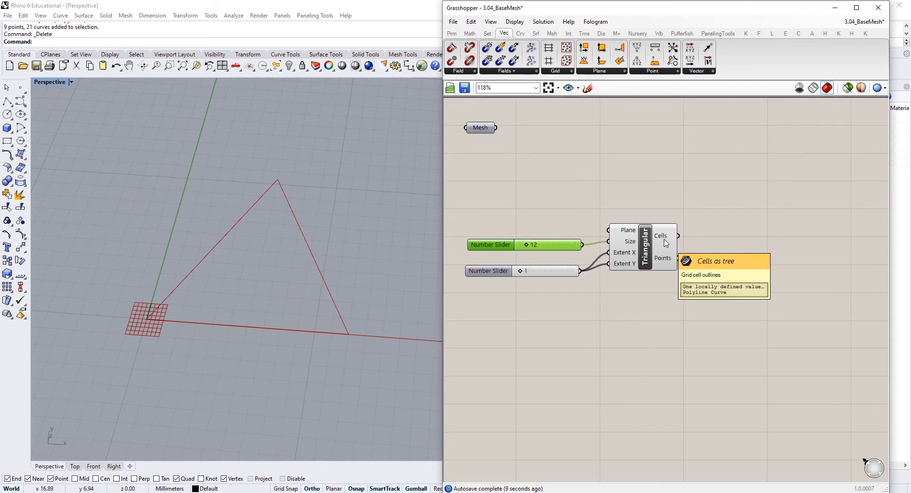
{"action": "double_click", "coordinate": [788, 259]}
{"action": "type", "text": "explode"}
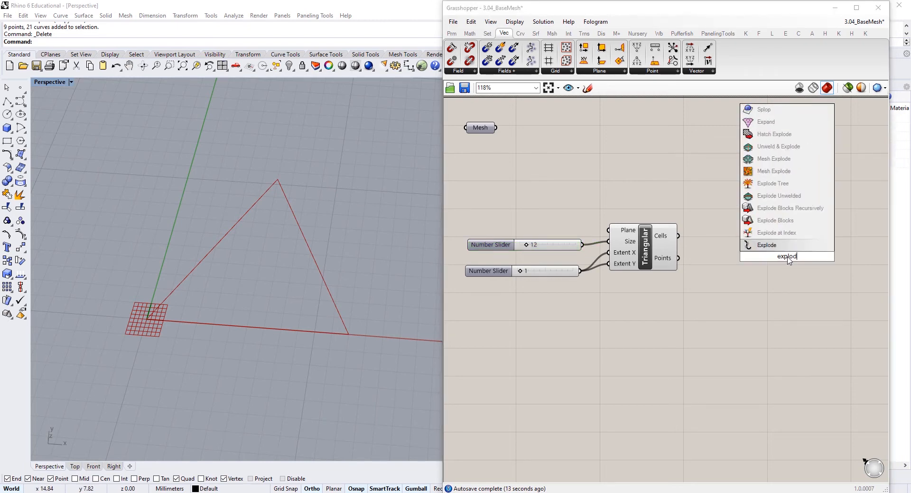
{"action": "left_click", "coordinate": [763, 249]}
{"action": "left_click_drag", "start_coordinate": [769, 264], "coordinate": [746, 251]}
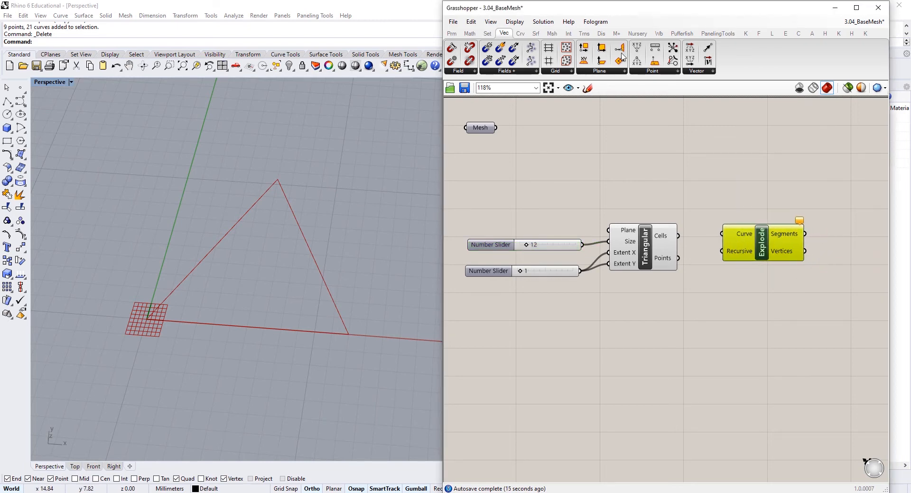
{"action": "left_click", "coordinate": [521, 33]}
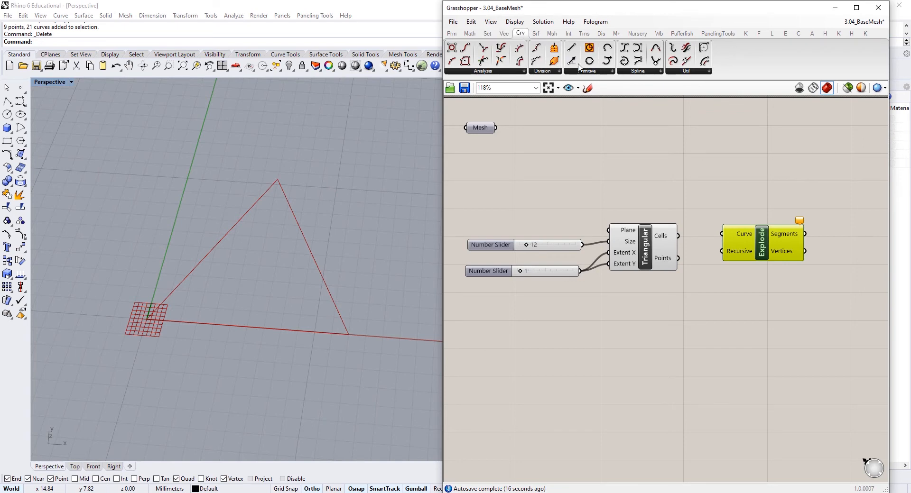
{"action": "left_click", "coordinate": [478, 71]}
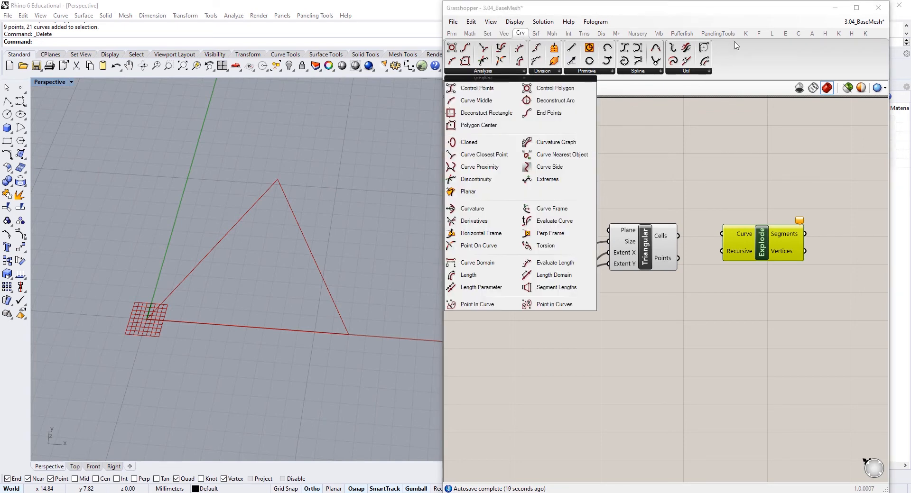
{"action": "left_click", "coordinate": [691, 72]}
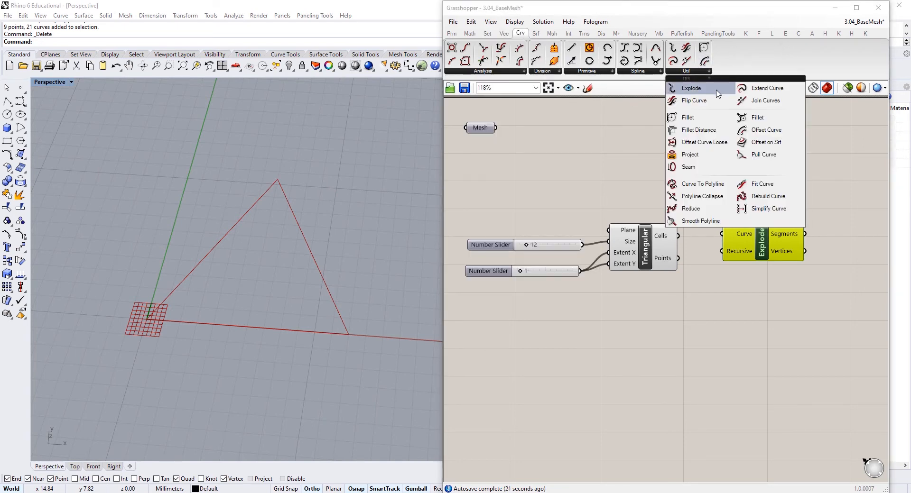
{"action": "left_click", "coordinate": [788, 294]}
Connect the triangular grid's Cells output to the Explode component's Curve input.
{"action": "right_click_drag", "start_coordinate": [774, 264], "coordinate": [710, 274]}
{"action": "left_click_drag", "start_coordinate": [696, 260], "coordinate": [702, 260]}
{"action": "left_click_drag", "start_coordinate": [614, 245], "coordinate": [664, 244]}
{"action": "right_click_drag", "start_coordinate": [650, 352], "coordinate": [600, 335]}
{"action": "left_click", "coordinate": [737, 253]}
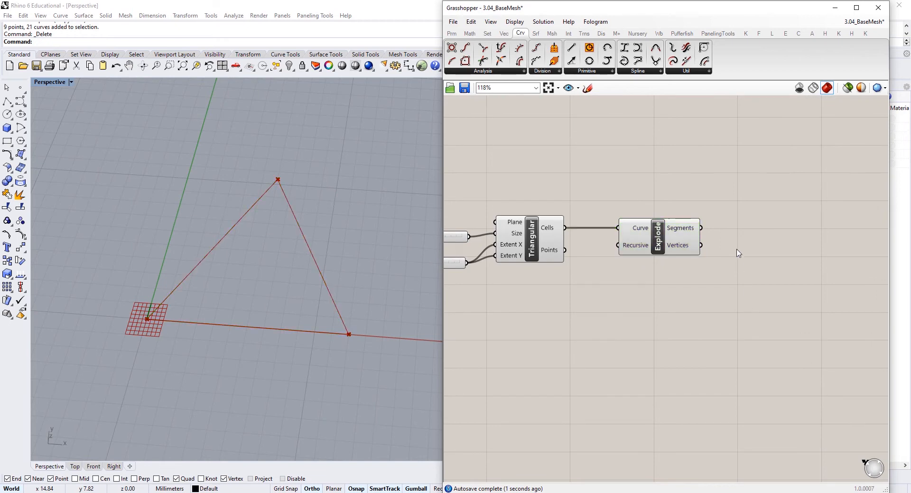
Try picking one triangle edge with a List Item component fed by the exploded segments, and delete that component.
{"action": "double_click", "coordinate": [779, 231]}
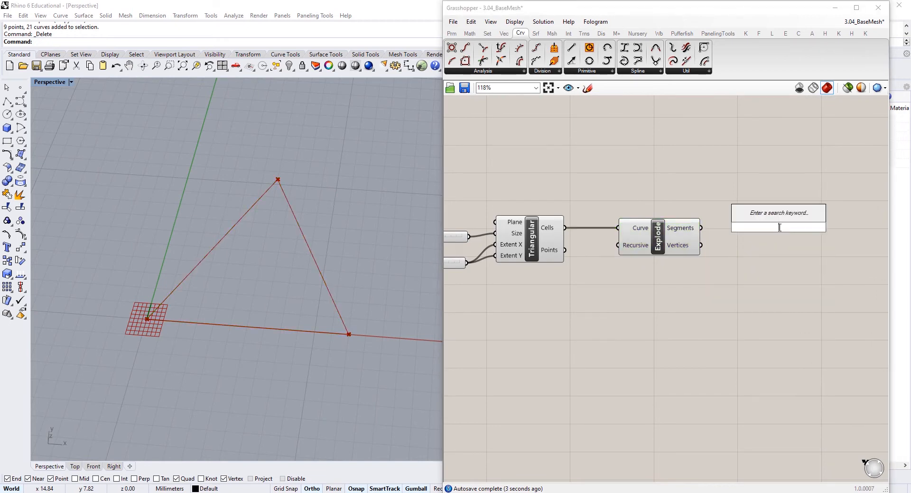
{"action": "type", "text": "item"}
{"action": "left_click", "coordinate": [759, 191]}
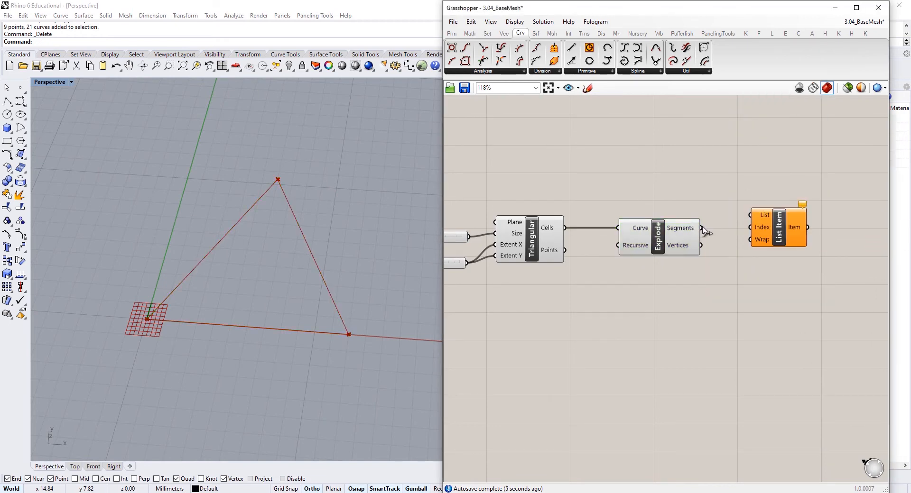
{"action": "left_click_drag", "start_coordinate": [701, 228], "coordinate": [769, 224]}
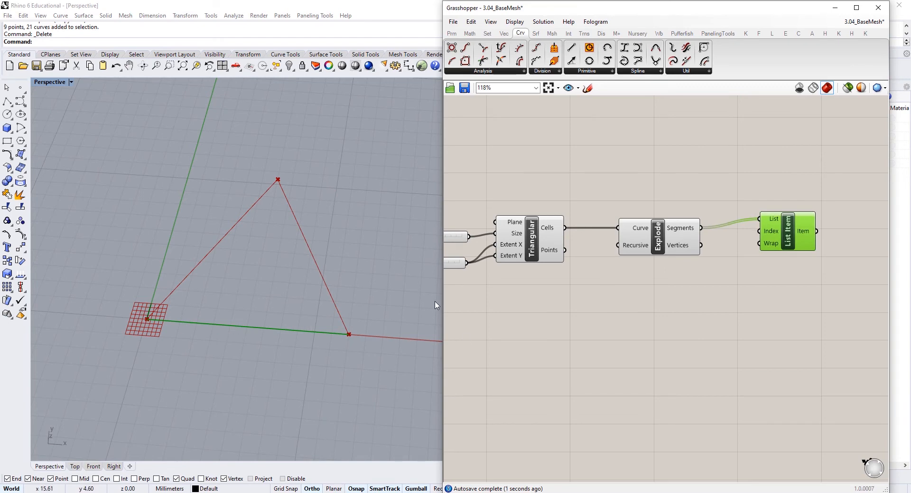
{"action": "key", "text": "Delete"}
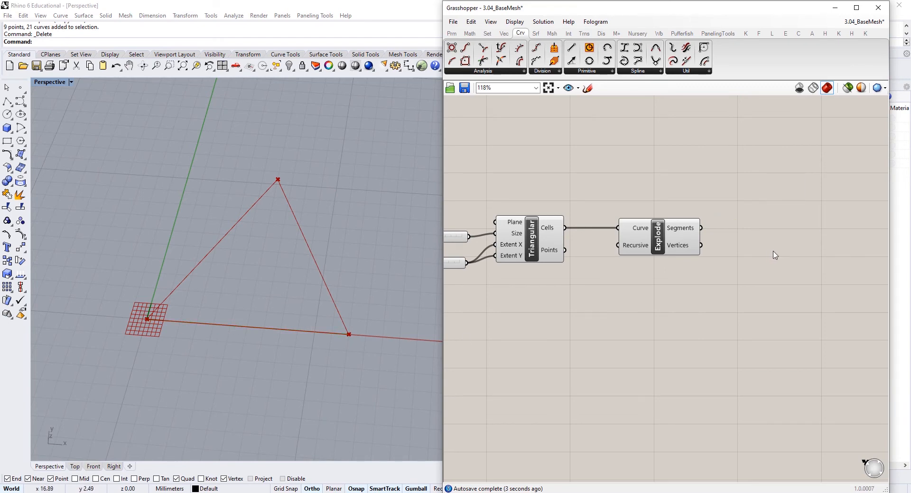
{"action": "scroll", "coordinate": [724, 234], "scroll_direction": "down", "scroll_amount": 3}
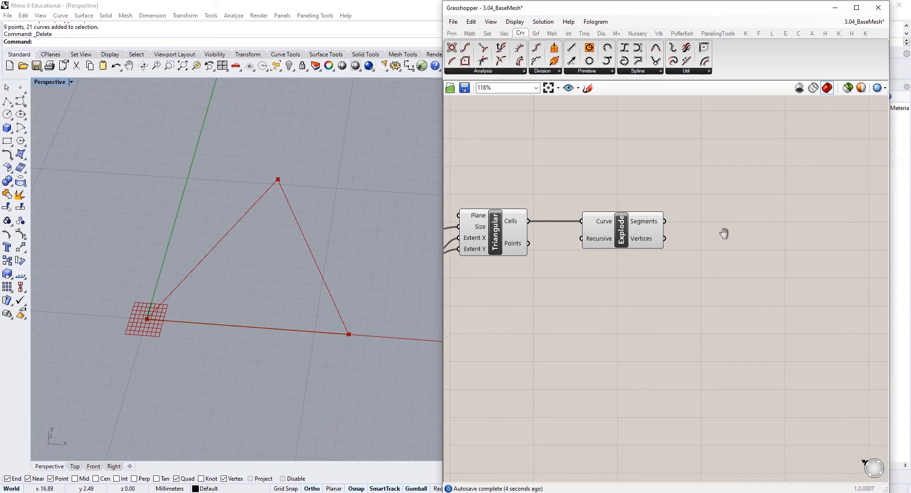
Add an Evaluate Curve component and connect the Explode component's Segments output to its Curve input.
{"action": "double_click", "coordinate": [746, 221]}
{"action": "type", "text": "eval"}
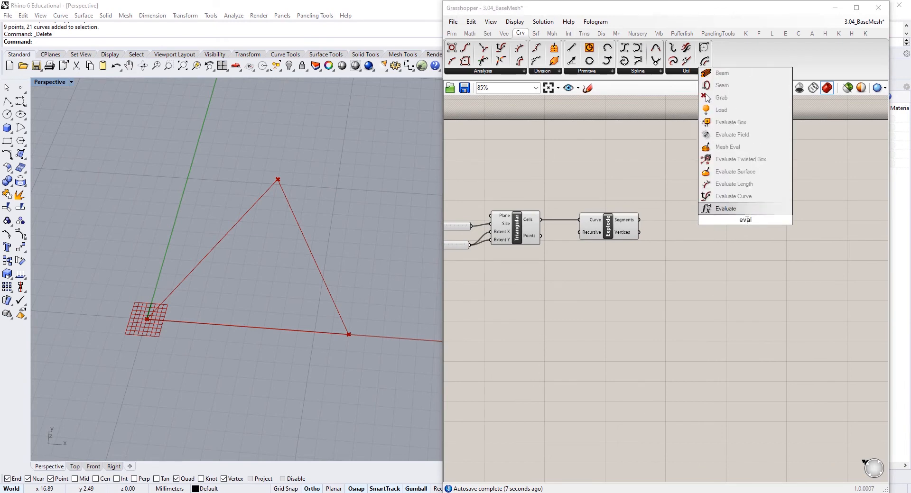
{"action": "left_click", "coordinate": [733, 197]}
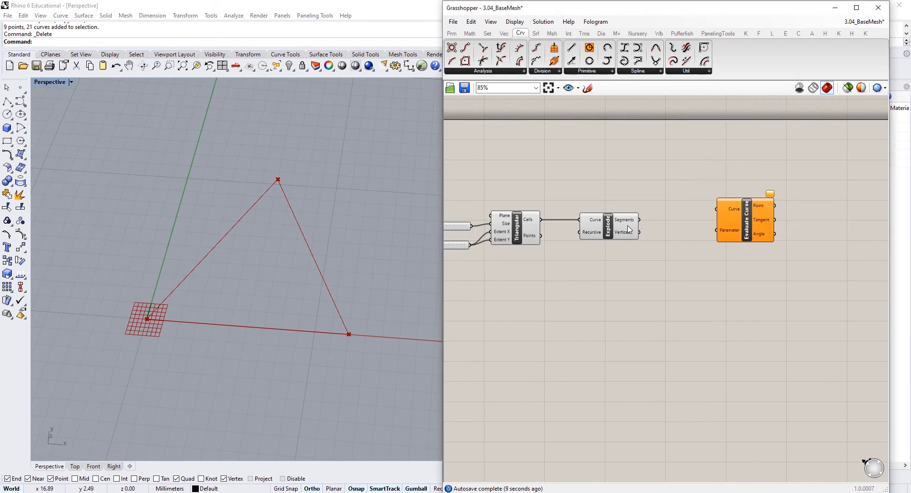
{"action": "left_click_drag", "start_coordinate": [639, 220], "coordinate": [717, 209]}
Reparameterize the Evaluate Curve component's Curve input and align the component with the Explode component.
{"action": "right_click", "coordinate": [733, 210]}
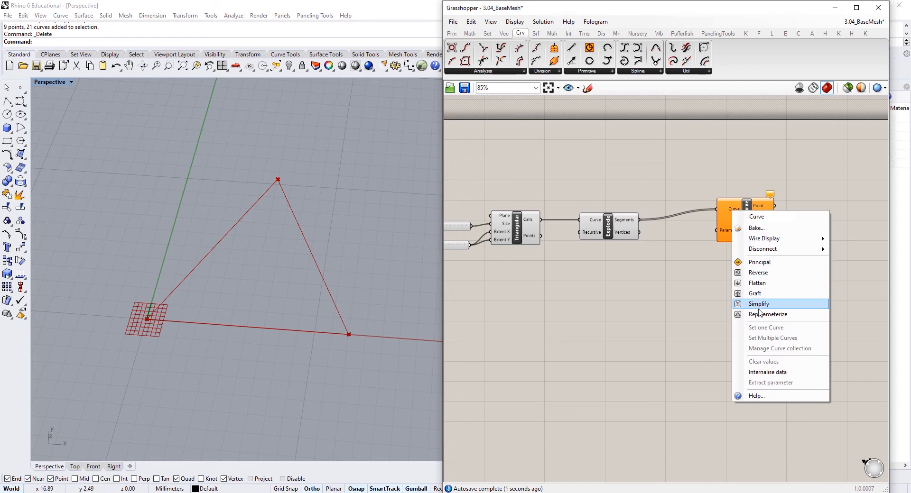
{"action": "left_click", "coordinate": [757, 309]}
{"action": "key", "text": "ctrl+z"}
{"action": "right_click", "coordinate": [730, 209]}
{"action": "left_click", "coordinate": [762, 312]}
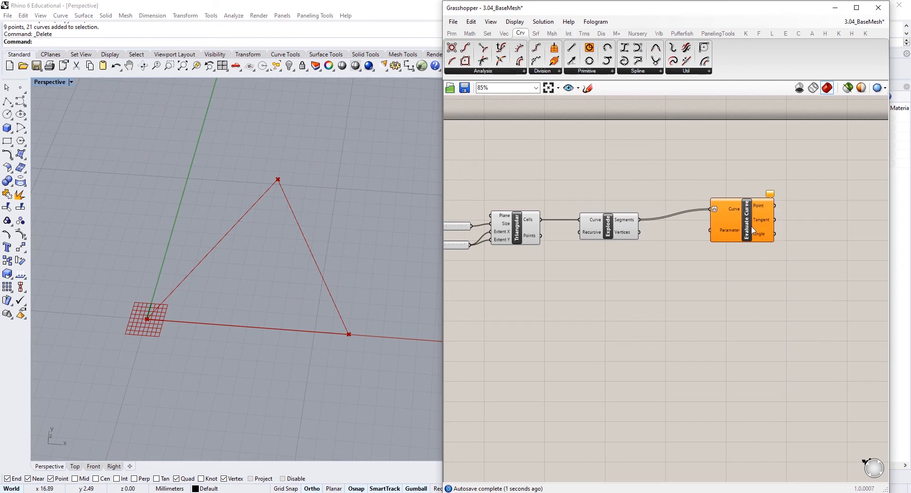
{"action": "left_click_drag", "start_coordinate": [752, 230], "coordinate": [769, 240]}
Add a number slider set to 0.20 and connect it to the Evaluate Curve component's Parameter input.
{"action": "double_click", "coordinate": [689, 280]}
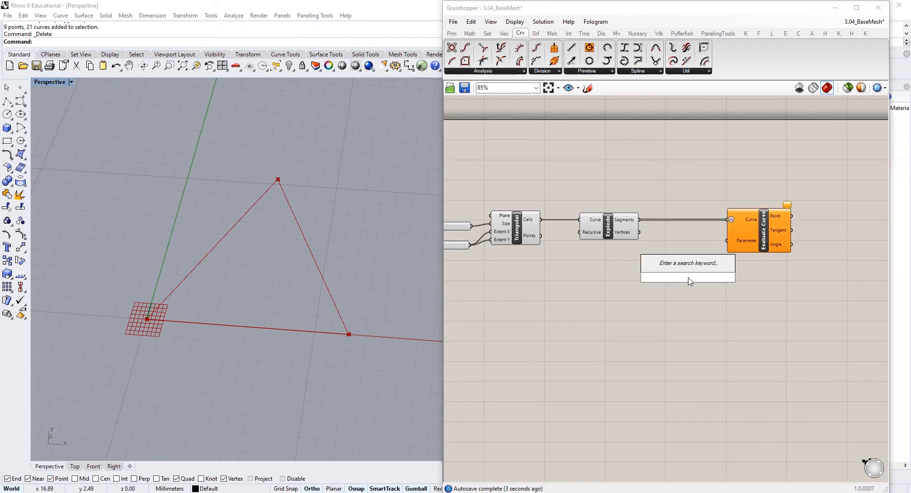
{"action": "type", "text": "0.3"}
{"action": "key", "text": "Return"}
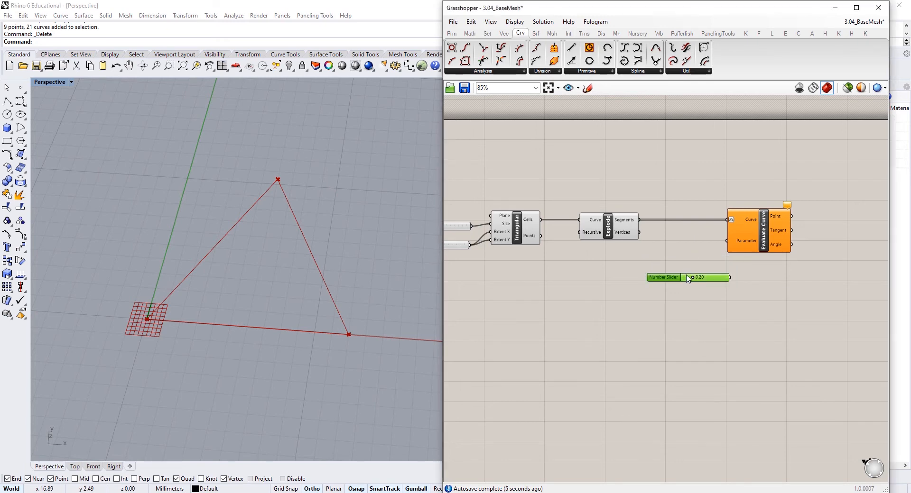
{"action": "left_click_drag", "start_coordinate": [698, 271], "coordinate": [726, 241]}
Duplicate the Evaluate Curve component with its inputs directly below the original and shift the parameter slider away from the components.
{"action": "left_click_drag", "start_coordinate": [759, 240], "coordinate": [760, 327], "text": "alt"}
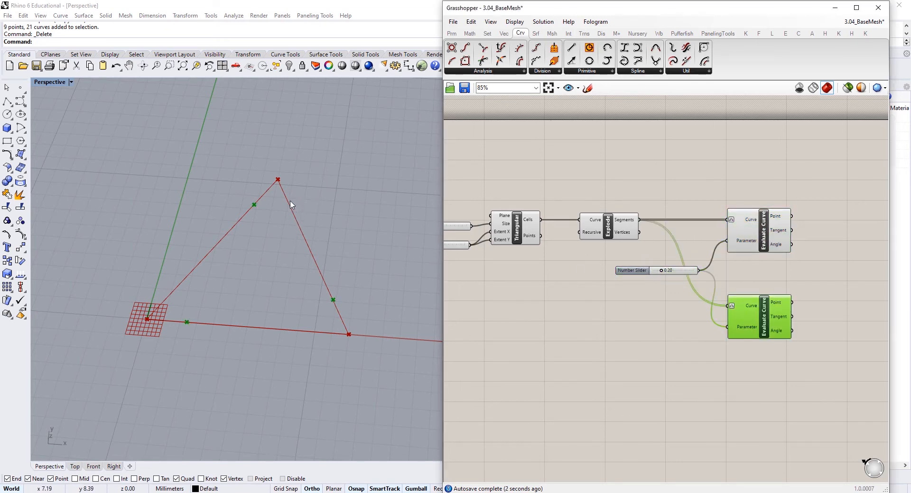
{"action": "left_click", "coordinate": [740, 279]}
{"action": "scroll", "coordinate": [736, 292], "scroll_direction": "up", "scroll_amount": 3}
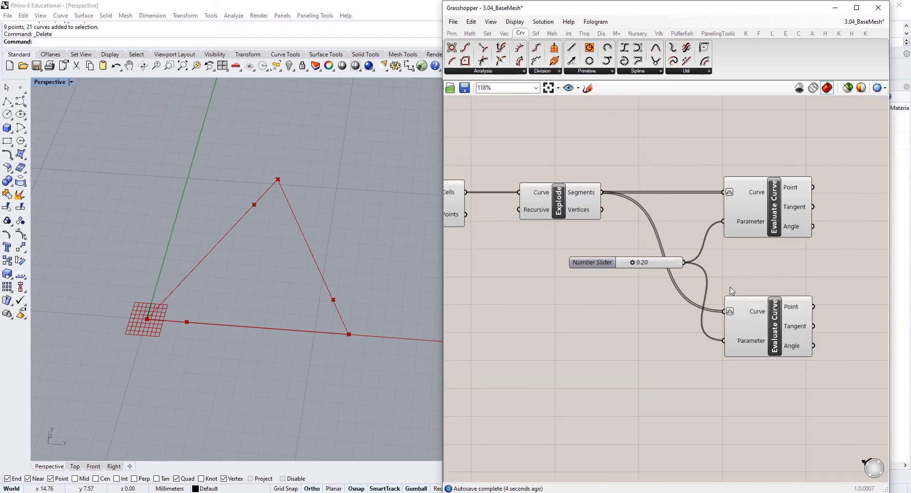
{"action": "left_click_drag", "start_coordinate": [634, 249], "coordinate": [600, 252]}
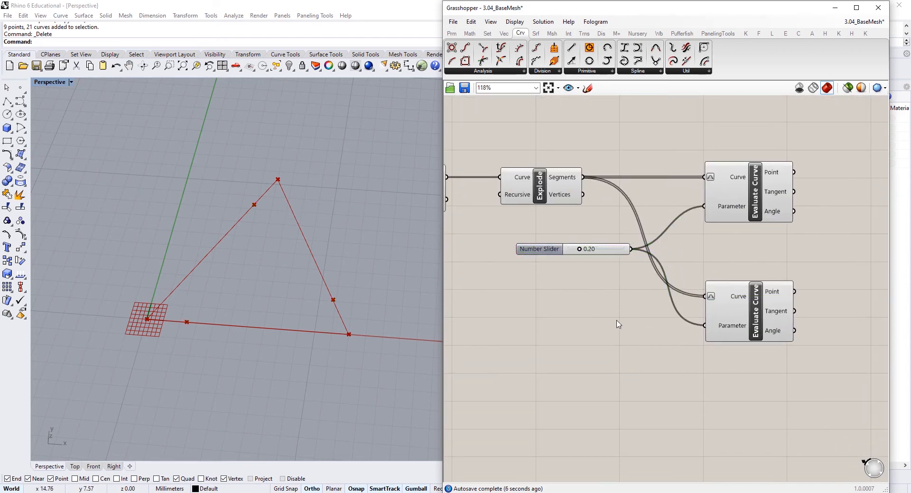
Add a Subtraction component below the parameter slider and connect the slider to its B input.
{"action": "double_click", "coordinate": [616, 321]}
{"action": "type", "text": "su"}
{"action": "type", "text": "btr"}
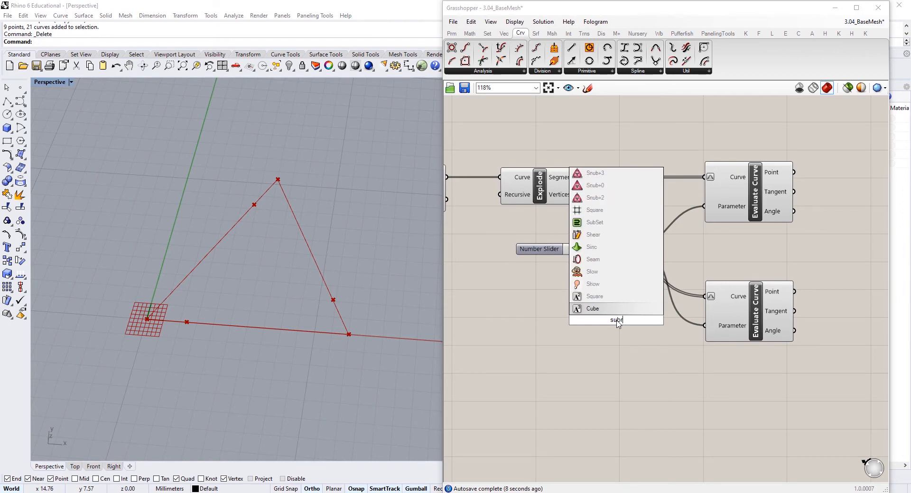
{"action": "left_click", "coordinate": [614, 309]}
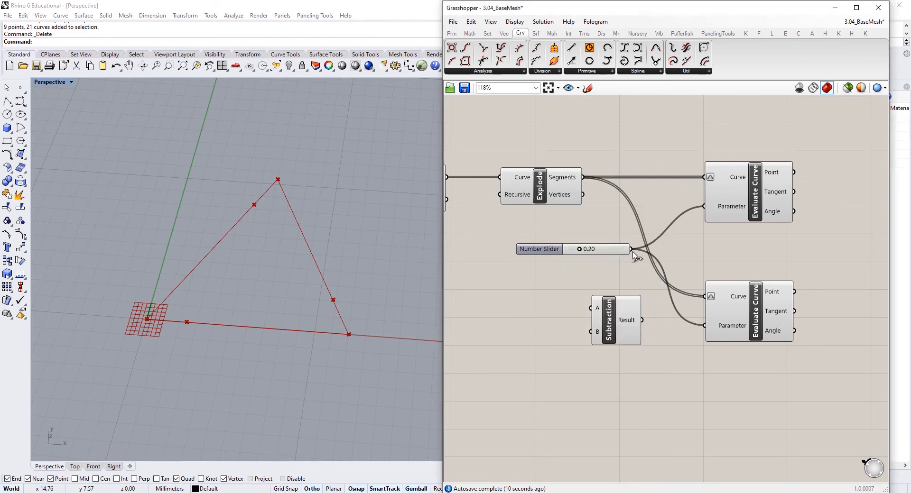
{"action": "left_click_drag", "start_coordinate": [630, 249], "coordinate": [652, 304]}
{"action": "key", "text": "ctrl+z"}
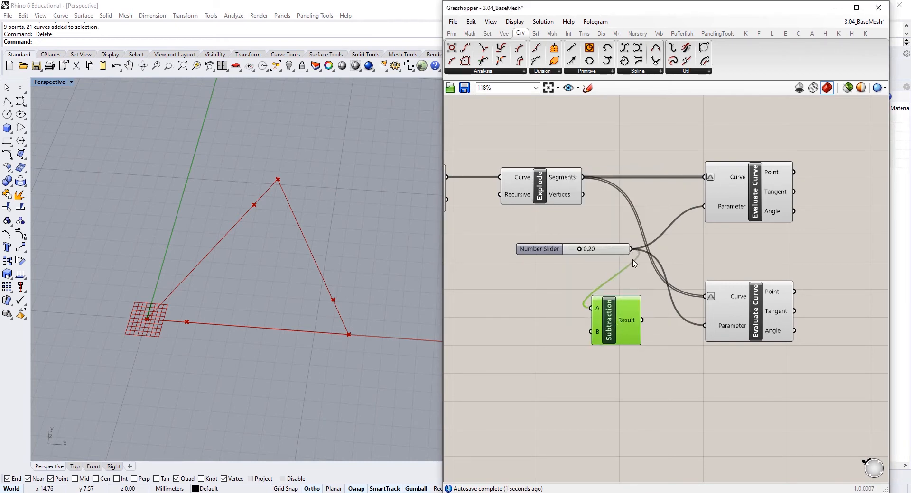
{"action": "key", "text": "ctrl+z"}
{"action": "left_click_drag", "start_coordinate": [631, 250], "coordinate": [590, 336]}
{"action": "left_click_drag", "start_coordinate": [612, 250], "coordinate": [560, 258]}
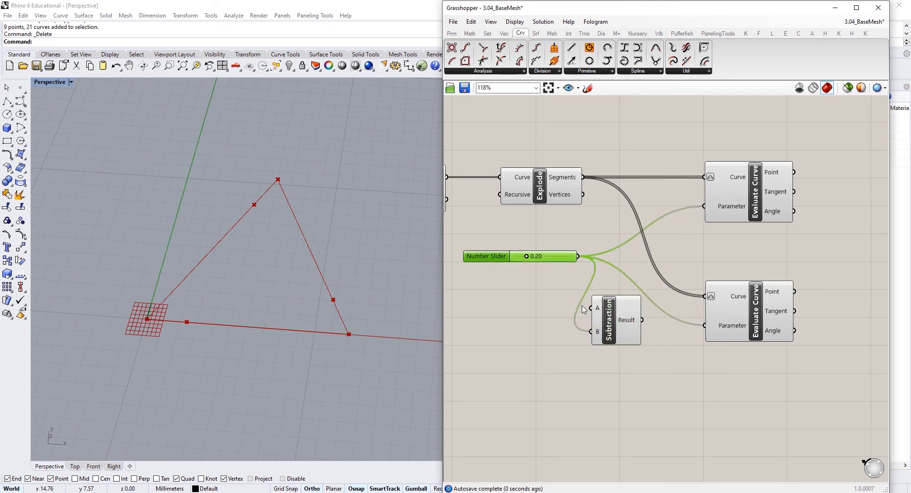
Set the Subtraction component's A input to 1 and feed its Result into the lower Evaluate Curve component's Parameter input.
{"action": "right_click", "coordinate": [600, 309]}
{"action": "mouse_move", "coordinate": [671, 407]}
{"action": "left_click", "coordinate": [733, 403]}
{"action": "type", "text": "1"}
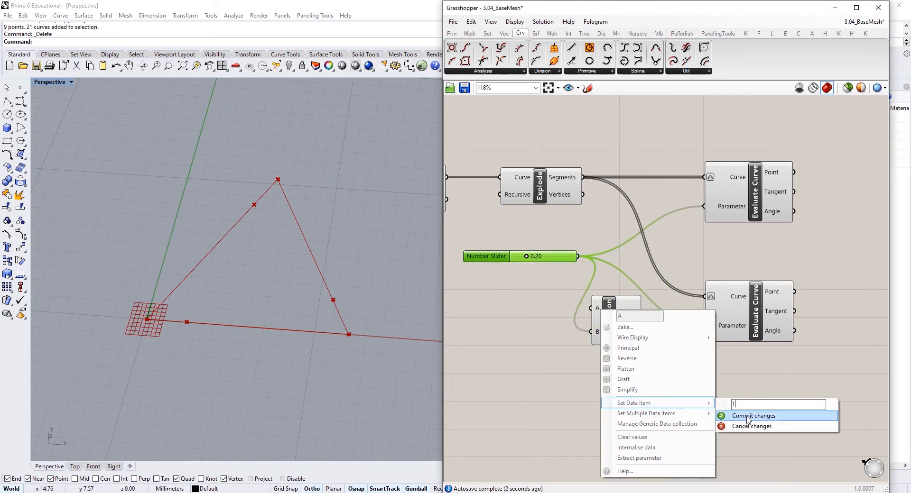
{"action": "left_click", "coordinate": [747, 418]}
{"action": "mouse_move", "coordinate": [640, 320]}
{"action": "left_mouse_down"}
{"action": "mouse_move", "coordinate": [704, 325]}
{"action": "mouse_move", "coordinate": [636, 329]}
{"action": "left_mouse_up"}
Try a higher value on the edge parameter slider and set it back to 0.20.
{"action": "mouse_move", "coordinate": [528, 258]}
{"action": "left_mouse_down"}
{"action": "mouse_move", "coordinate": [540, 259]}
{"action": "mouse_move", "coordinate": [531, 258]}
{"action": "left_mouse_up"}
{"action": "double_click", "coordinate": [531, 257]}
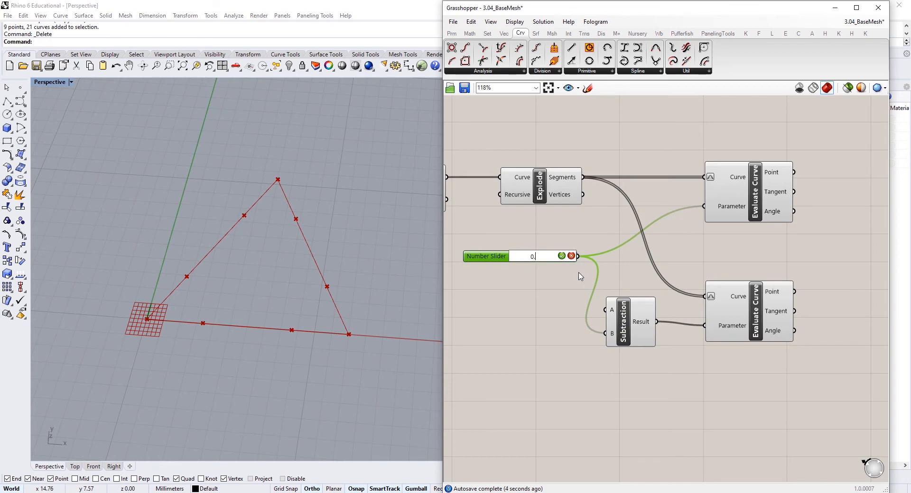
{"action": "type", "text": "0.1"}
{"action": "key", "text": "BackSpace"}
{"action": "type", "text": "2"}
{"action": "key", "text": "Return"}
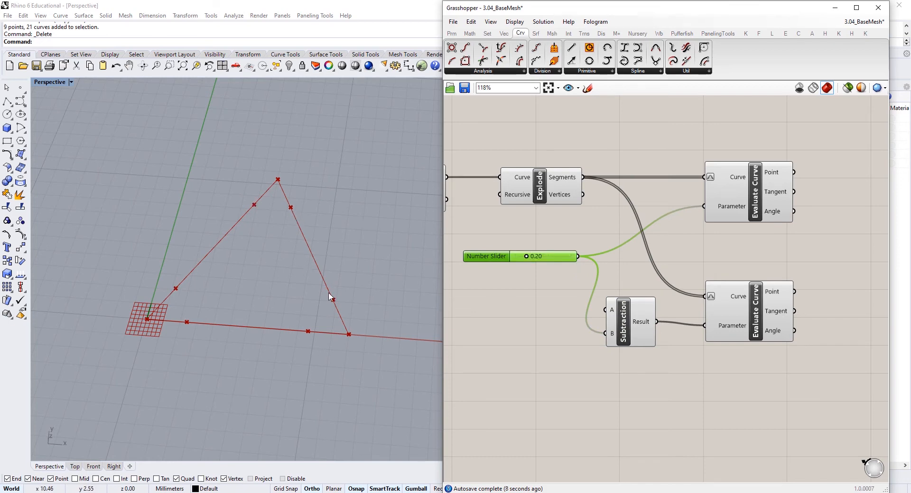
Move the Explode, slider, Subtraction and both Evaluate Curve components together farther away from the triangular grid component.
{"action": "left_click_drag", "start_coordinate": [781, 256], "coordinate": [520, 373]}
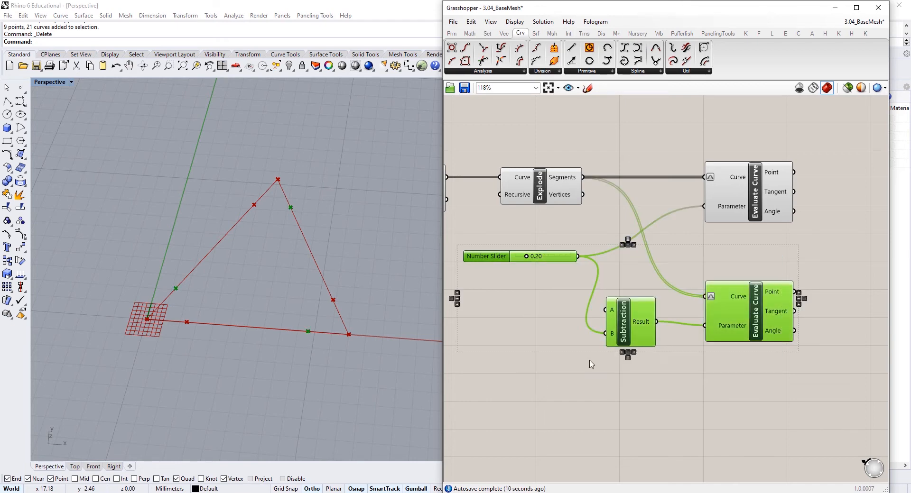
{"action": "right_click_drag", "start_coordinate": [593, 363], "coordinate": [670, 362]}
{"action": "left_click", "coordinate": [678, 363]}
{"action": "right_click_drag", "start_coordinate": [726, 345], "coordinate": [673, 336]}
{"action": "scroll", "coordinate": [678, 332], "scroll_direction": "down", "scroll_amount": 1}
{"action": "left_click_drag", "start_coordinate": [804, 147], "coordinate": [547, 387]}
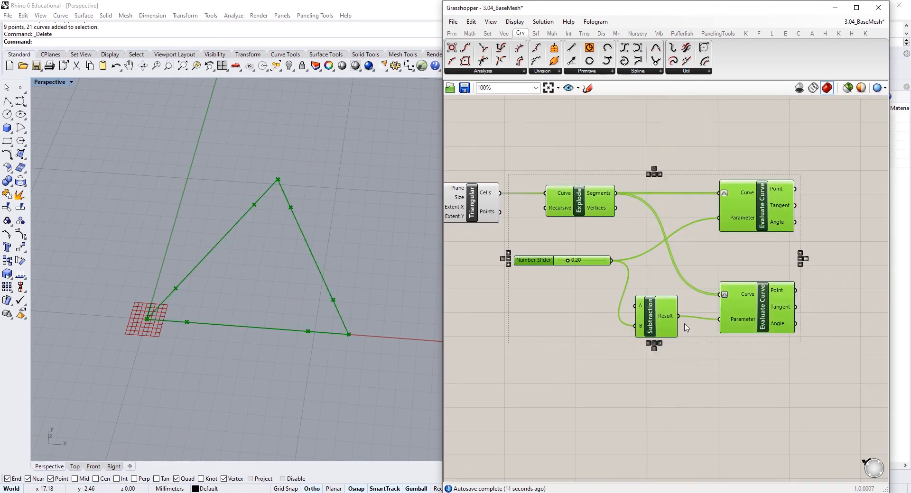
{"action": "left_click_drag", "start_coordinate": [660, 326], "coordinate": [698, 326]}
{"action": "left_click", "coordinate": [322, 328]}
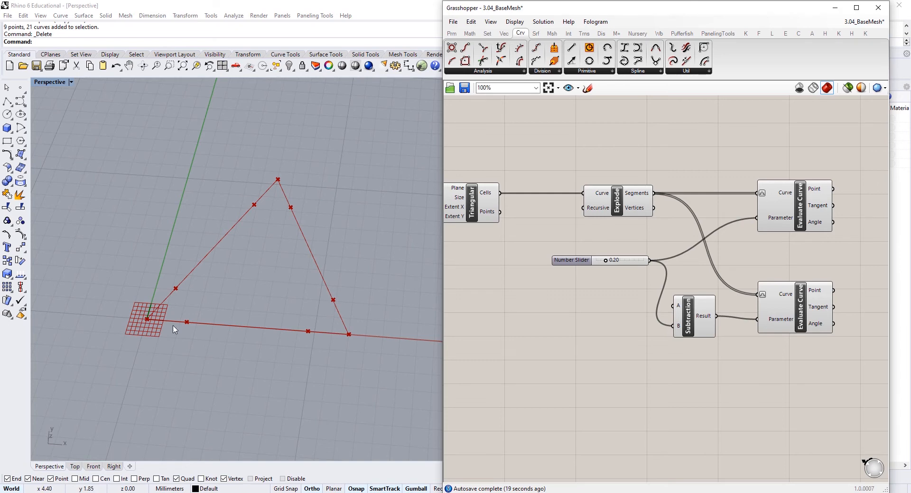
Widen the gap after Explode by moving the slider, Subtraction and Evaluate Curve components away and Explode closer to the grid.
{"action": "right_click_drag", "start_coordinate": [562, 310], "coordinate": [612, 297]}
{"action": "scroll", "coordinate": [576, 209], "scroll_direction": "down", "scroll_amount": 3}
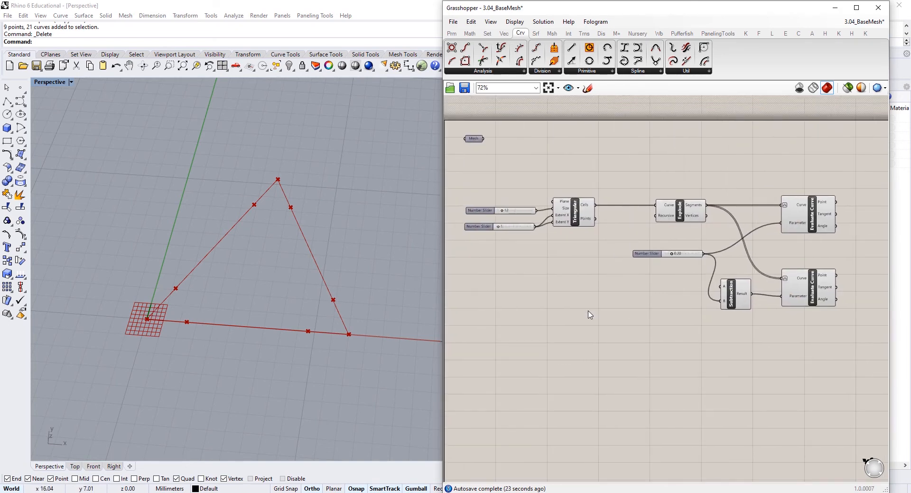
{"action": "double_click", "coordinate": [590, 315]}
{"action": "right_click_drag", "start_coordinate": [590, 315], "coordinate": [490, 324]}
{"action": "left_click_drag", "start_coordinate": [787, 171], "coordinate": [675, 313]}
{"action": "left_click_drag", "start_coordinate": [648, 359], "coordinate": [573, 279], "text": "shift"}
{"action": "left_click_drag", "start_coordinate": [550, 262], "coordinate": [650, 262]}
{"action": "left_click", "coordinate": [615, 199]}
{"action": "left_click_drag", "start_coordinate": [581, 227], "coordinate": [542, 228]}
Add an End Points component below Explode and connect the exploded Segments to its Curve input.
{"action": "double_click", "coordinate": [571, 316]}
{"action": "type", "text": "end points"}
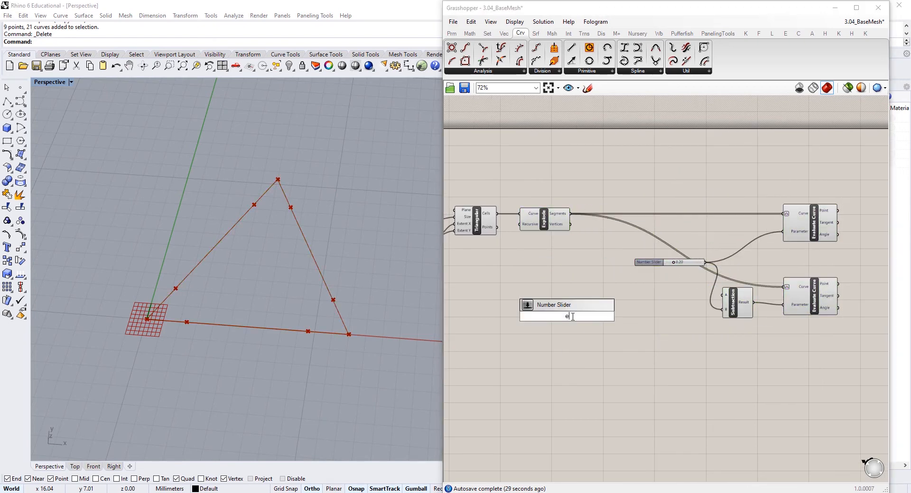
{"action": "key", "text": "Return"}
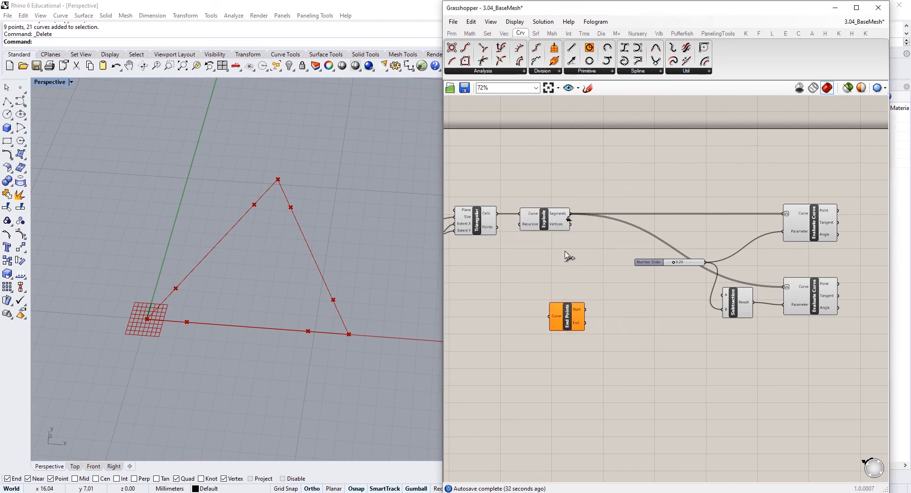
{"action": "left_click_drag", "start_coordinate": [570, 213], "coordinate": [594, 285]}
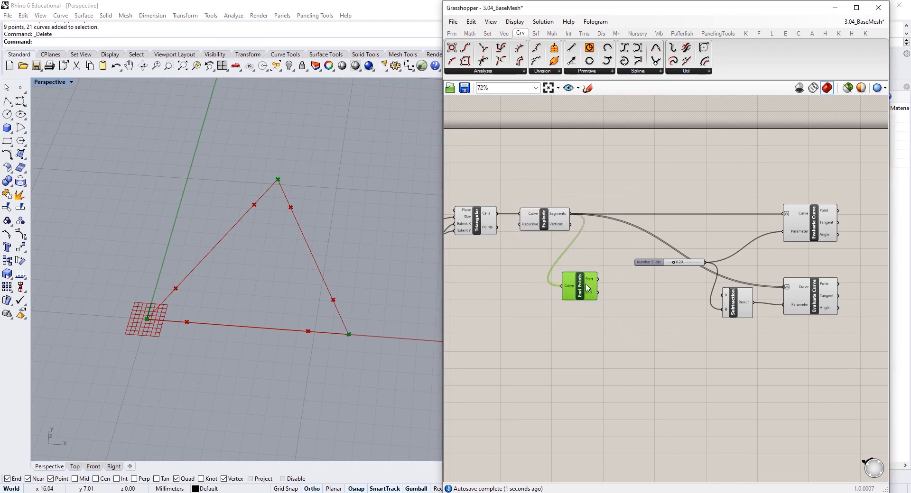
{"action": "mouse_move", "coordinate": [590, 283]}
{"action": "left_click_drag", "start_coordinate": [587, 284], "coordinate": [599, 269]}
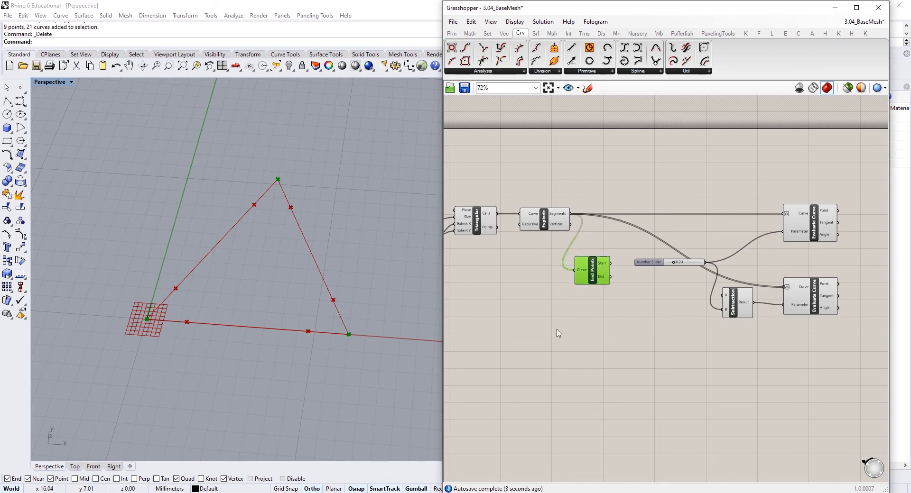
Add an Area component below End Points and connect the triangular grid's Cells output to its Geometry input.
{"action": "left_click", "coordinate": [552, 324]}
{"action": "double_click", "coordinate": [551, 320]}
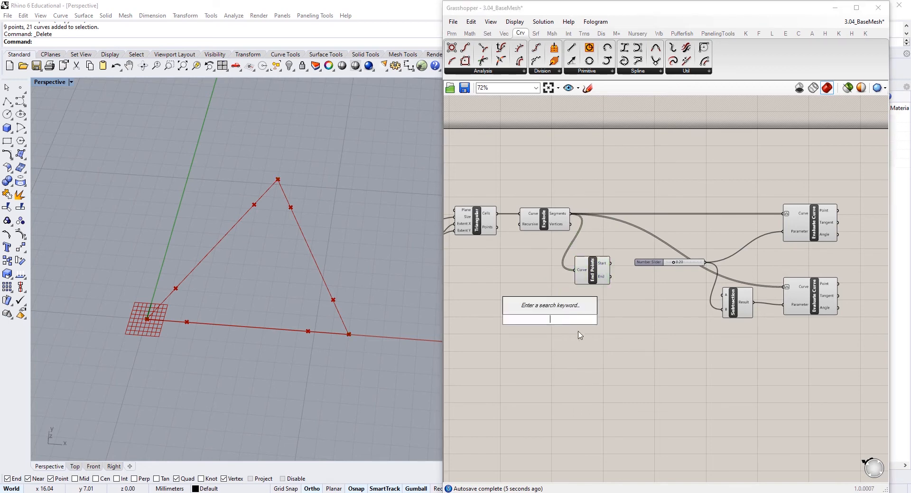
{"action": "type", "text": "area"}
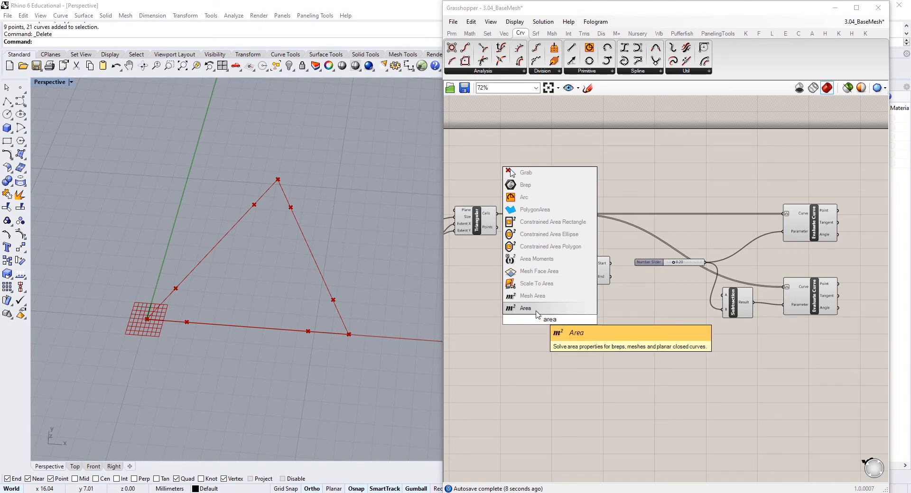
{"action": "key", "text": "Return"}
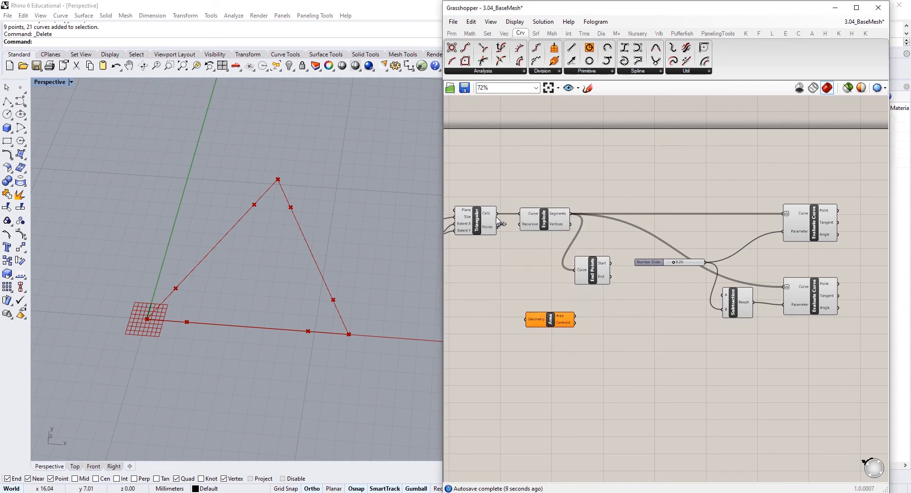
{"action": "left_click_drag", "start_coordinate": [497, 214], "coordinate": [548, 344]}
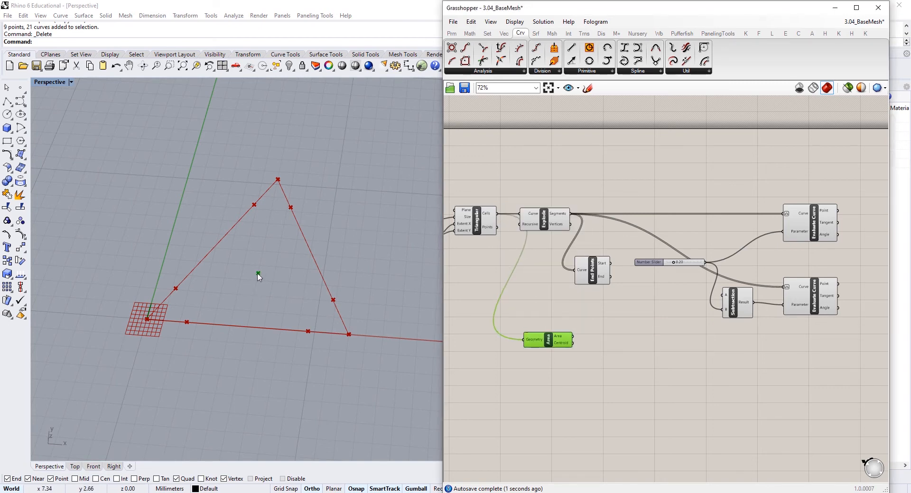
{"action": "scroll", "coordinate": [563, 350], "scroll_direction": "up", "scroll_amount": 3}
{"action": "mouse_move", "coordinate": [564, 351]}
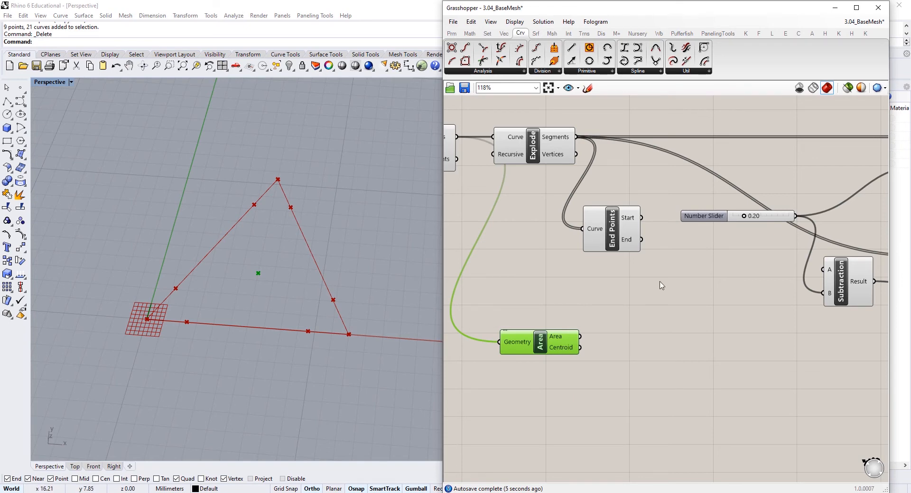
Add a Line component with End Points' Start as its Start Point and the Area component's Centroid as its End Point.
{"action": "left_click_drag", "start_coordinate": [631, 244], "coordinate": [590, 252]}
{"action": "double_click", "coordinate": [636, 344]}
{"action": "type", "text": "l"}
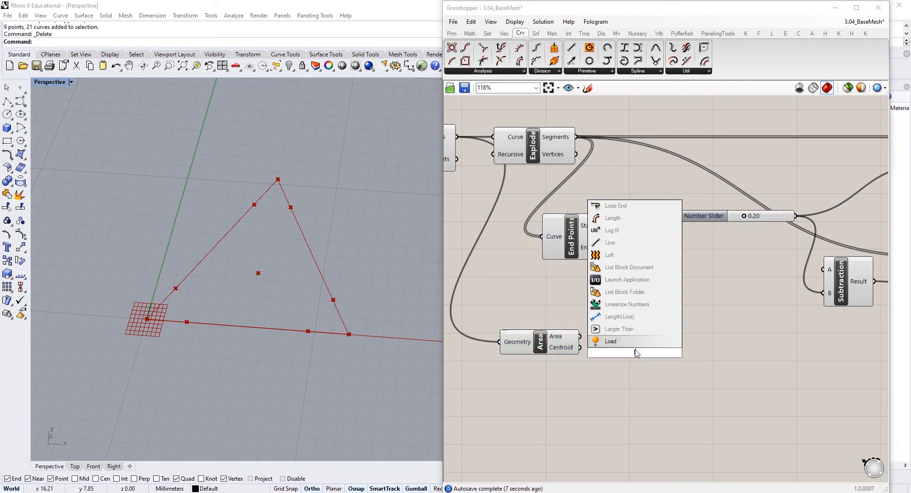
{"action": "type", "text": "ine"}
{"action": "left_click", "coordinate": [613, 341]}
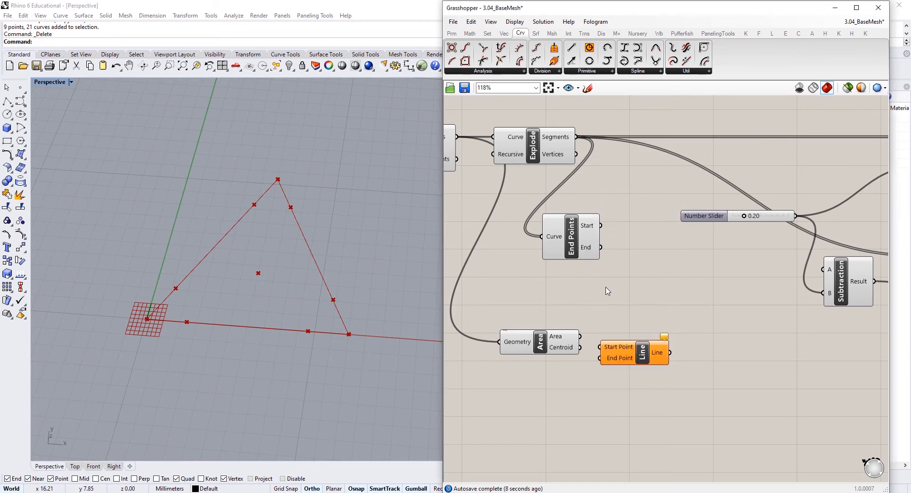
{"action": "left_click_drag", "start_coordinate": [601, 226], "coordinate": [632, 338]}
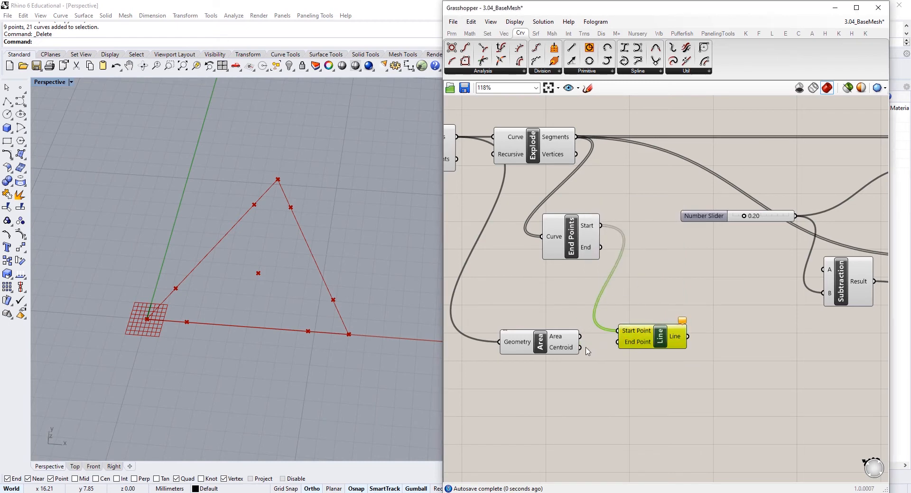
{"action": "left_click_drag", "start_coordinate": [580, 348], "coordinate": [668, 343]}
{"action": "scroll", "coordinate": [668, 342], "scroll_direction": "down", "scroll_amount": 2}
{"action": "left_click", "coordinate": [730, 396]}
Move the End Points, Area and Line components together lower on the canvas, clear of the Evaluate Curve components.
{"action": "right_click_drag", "start_coordinate": [705, 274], "coordinate": [614, 259]}
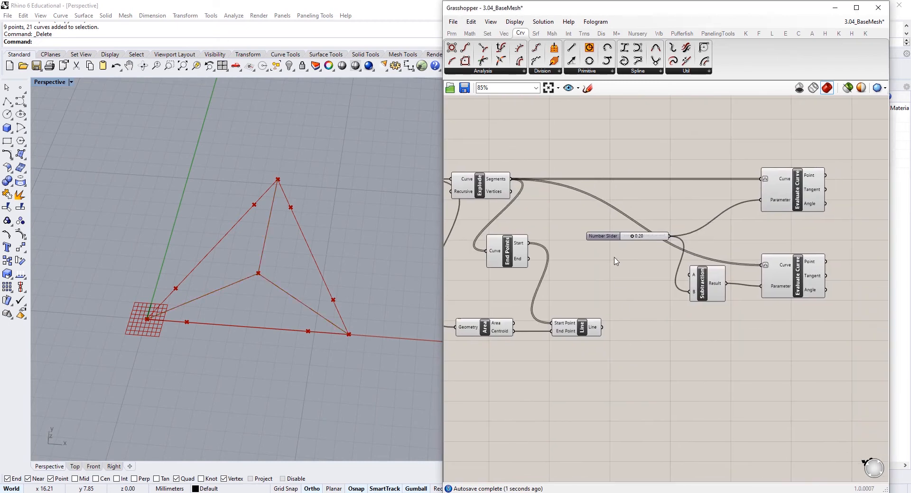
{"action": "left_click_drag", "start_coordinate": [565, 246], "coordinate": [452, 349]}
{"action": "left_click_drag", "start_coordinate": [588, 330], "coordinate": [588, 380]}
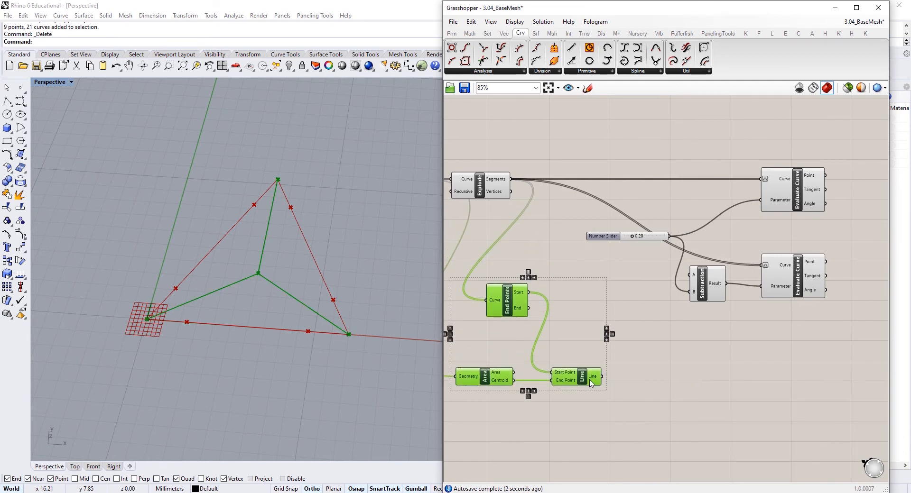
{"action": "left_click", "coordinate": [688, 362]}
{"action": "left_click_drag", "start_coordinate": [795, 281], "coordinate": [800, 355]}
{"action": "key", "text": "ctrl+z"}
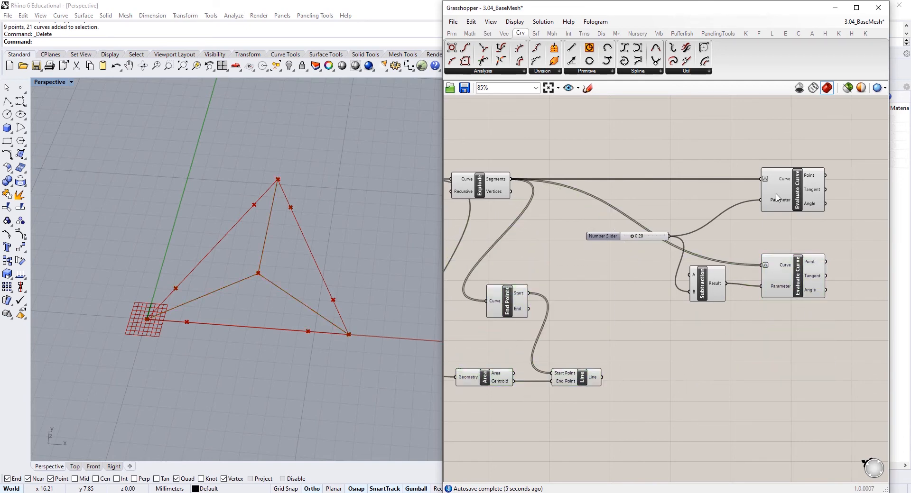
Duplicate the upper Evaluate Curve component below the others and connect the Line component's output to the copy's Curve input.
{"action": "left_click", "coordinate": [782, 194]}
{"action": "left_click_drag", "start_coordinate": [793, 194], "coordinate": [796, 366], "text": "alt"}
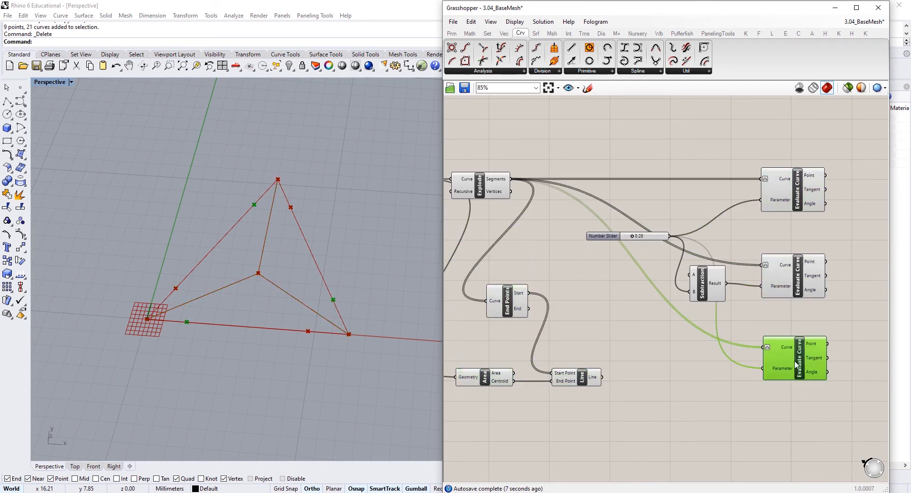
{"action": "left_click_drag", "start_coordinate": [603, 378], "coordinate": [765, 347]}
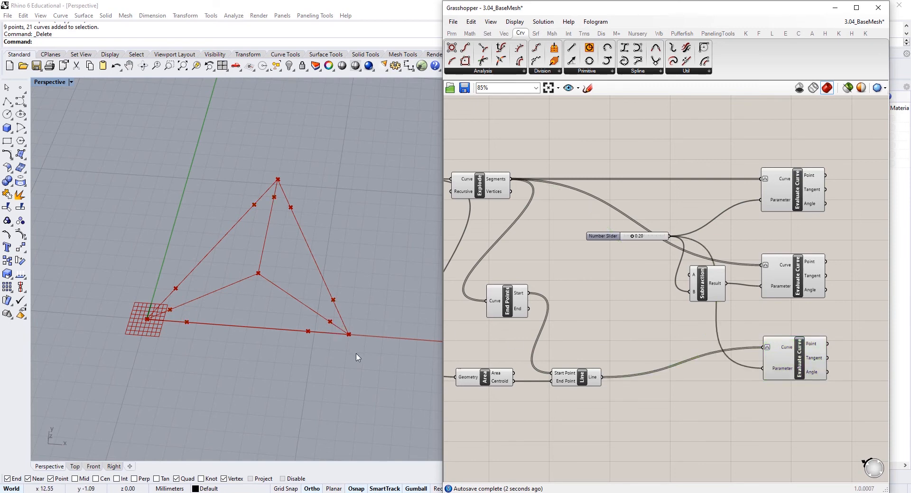
Turn off the preview of the Explode, Number Slider, End Points, Area, Line and Subtraction components.
{"action": "scroll", "coordinate": [760, 251], "scroll_direction": "down", "scroll_amount": 3}
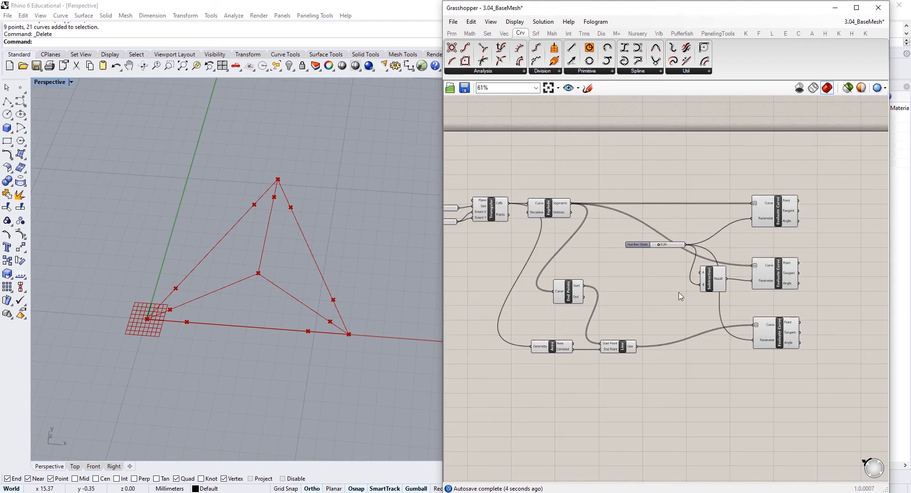
{"action": "left_click_drag", "start_coordinate": [766, 153], "coordinate": [594, 387]}
{"action": "right_click", "coordinate": [648, 126]}
{"action": "left_click", "coordinate": [691, 145]}
{"action": "right_click_drag", "start_coordinate": [735, 162], "coordinate": [657, 147]}
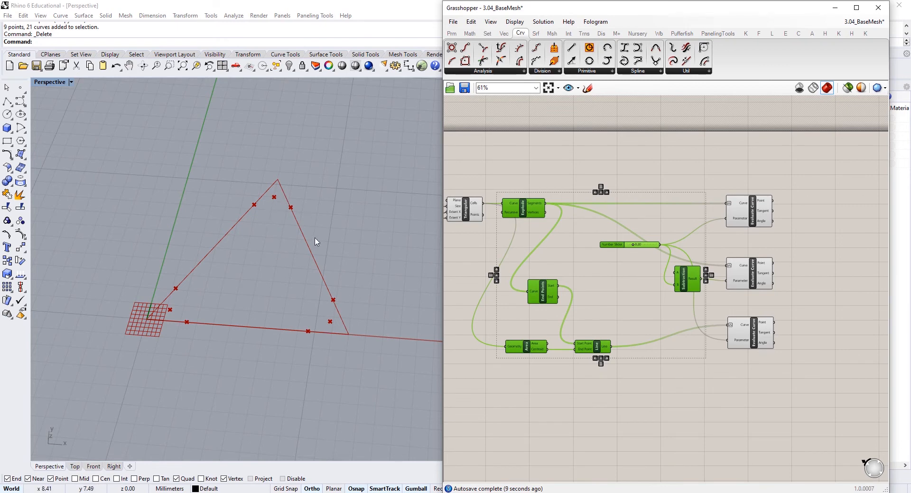
Add a Point parameter and connect the Point outputs of all three Evaluate Curve components to it.
{"action": "scroll", "coordinate": [682, 234], "scroll_direction": "up", "scroll_amount": 3}
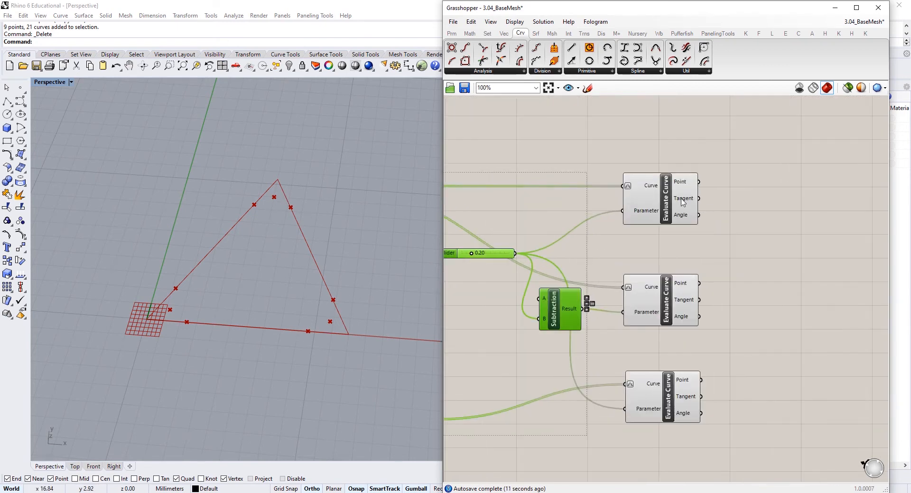
{"action": "left_click", "coordinate": [694, 187]}
{"action": "mouse_move", "coordinate": [694, 186]}
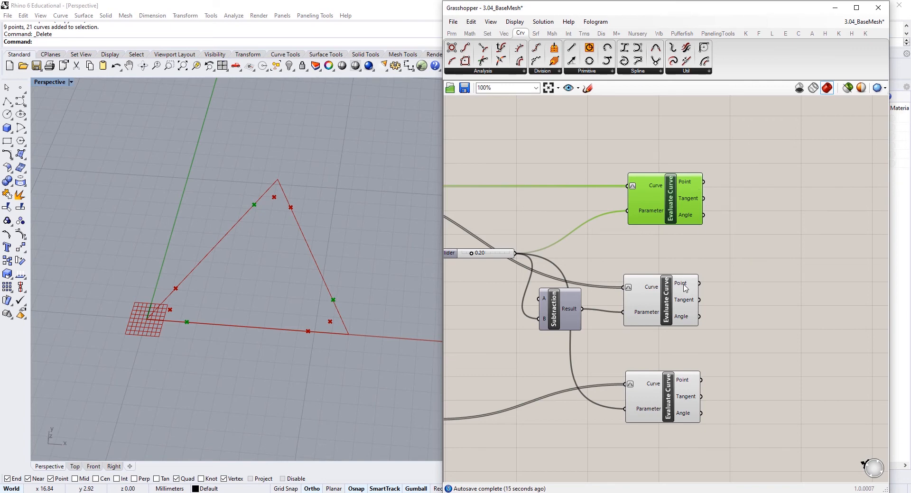
{"action": "double_click", "coordinate": [771, 301]}
{"action": "type", "text": "po"}
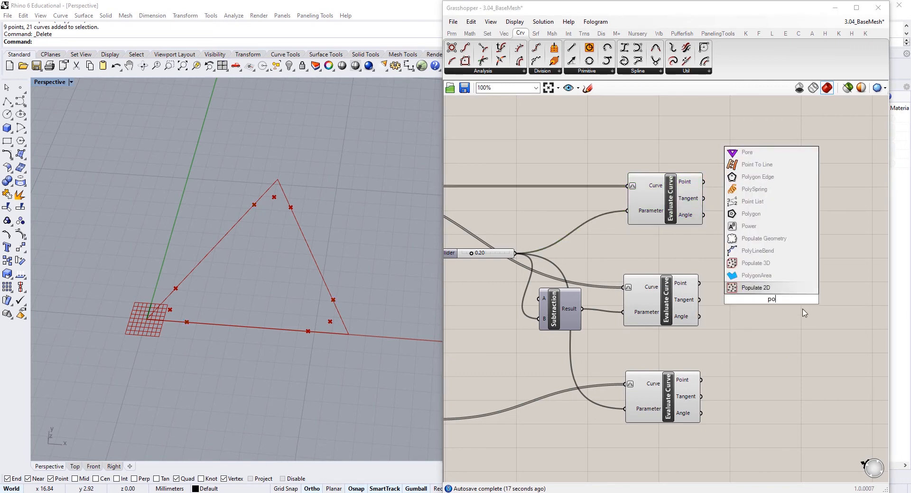
{"action": "type", "text": "int"}
{"action": "key", "text": "Return"}
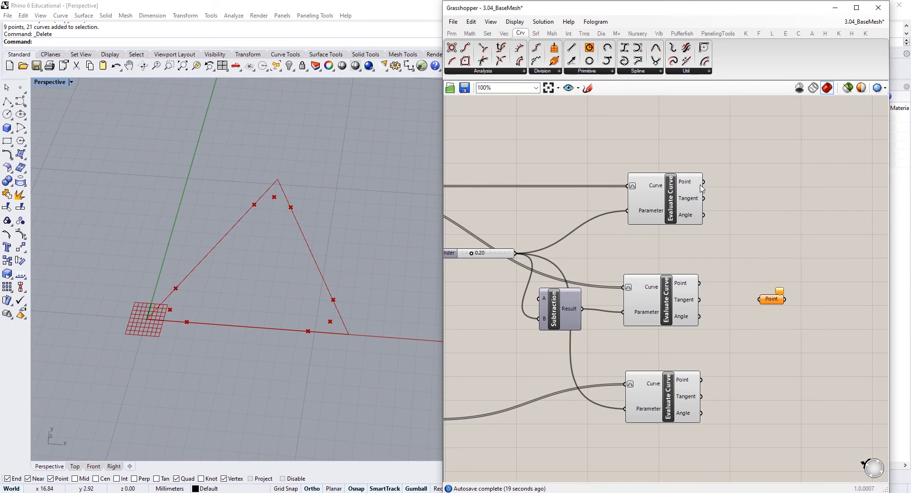
{"action": "left_click_drag", "start_coordinate": [703, 182], "coordinate": [759, 299]}
{"action": "left_click_drag", "start_coordinate": [699, 283], "coordinate": [759, 299], "text": "shift"}
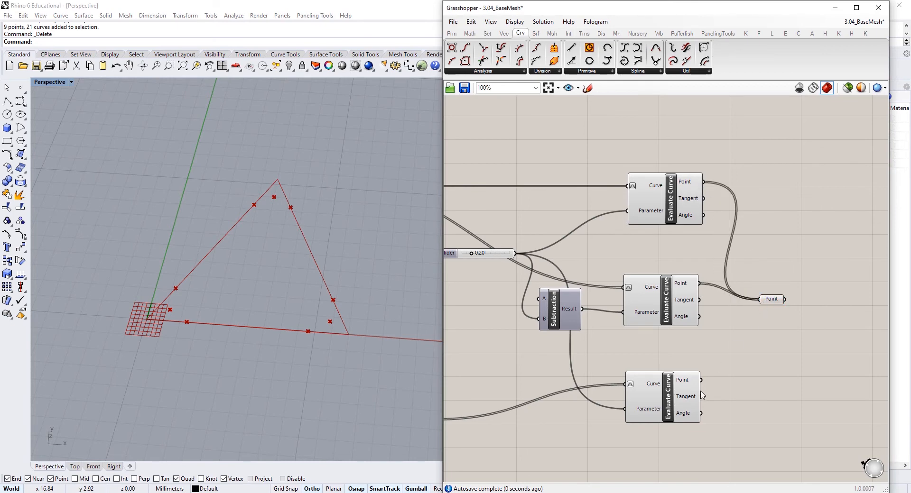
{"action": "left_click_drag", "start_coordinate": [701, 380], "coordinate": [773, 290], "text": "shift"}
Try a PolyLine component with the Point parameter as its Vertices, then remove it.
{"action": "double_click", "coordinate": [786, 326]}
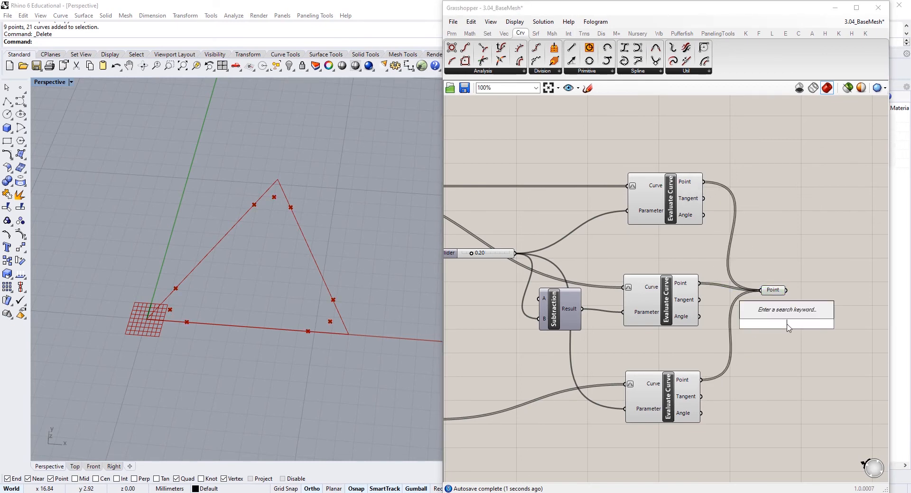
{"action": "type", "text": "polyline"}
{"action": "key", "text": "Return"}
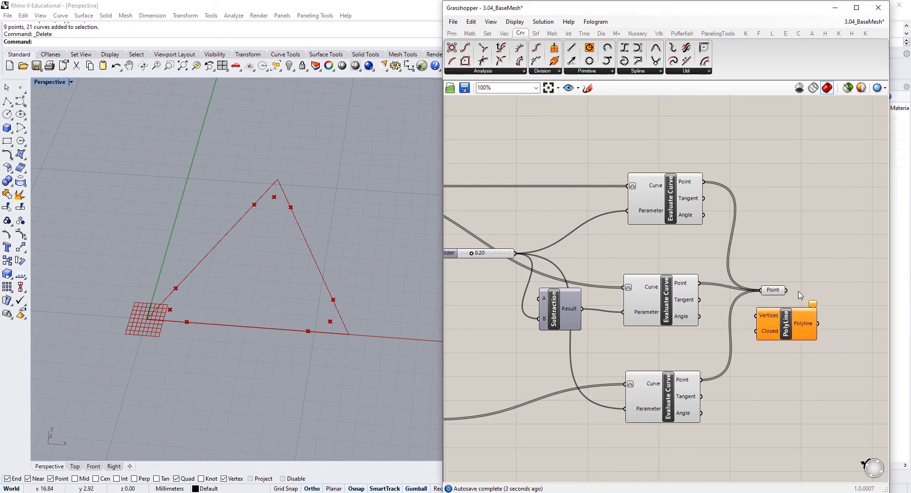
{"action": "left_click_drag", "start_coordinate": [786, 291], "coordinate": [755, 317]}
{"action": "left_click_drag", "start_coordinate": [785, 325], "coordinate": [816, 326]}
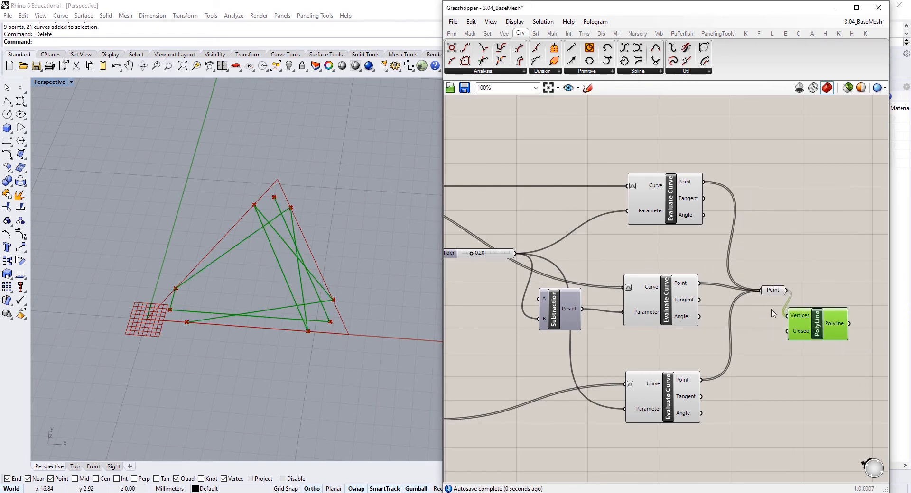
{"action": "key", "text": "Delete"}
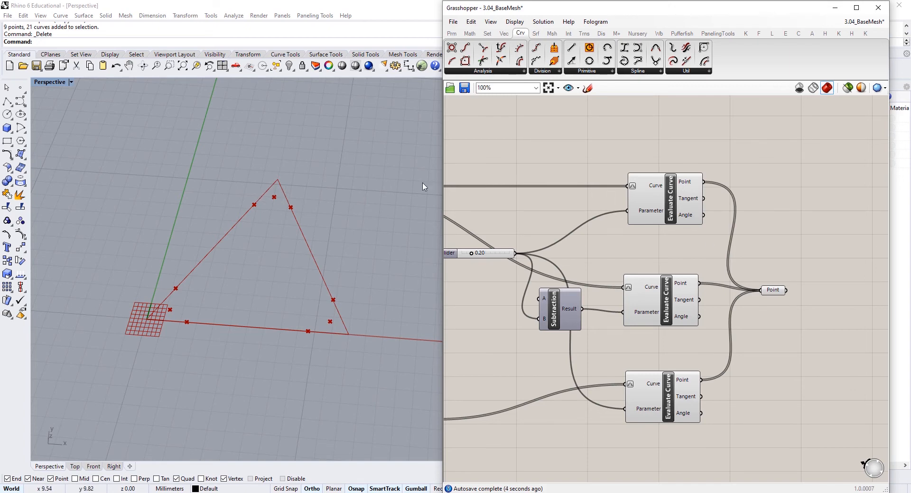
{"action": "left_click_drag", "start_coordinate": [678, 199], "coordinate": [675, 198]}
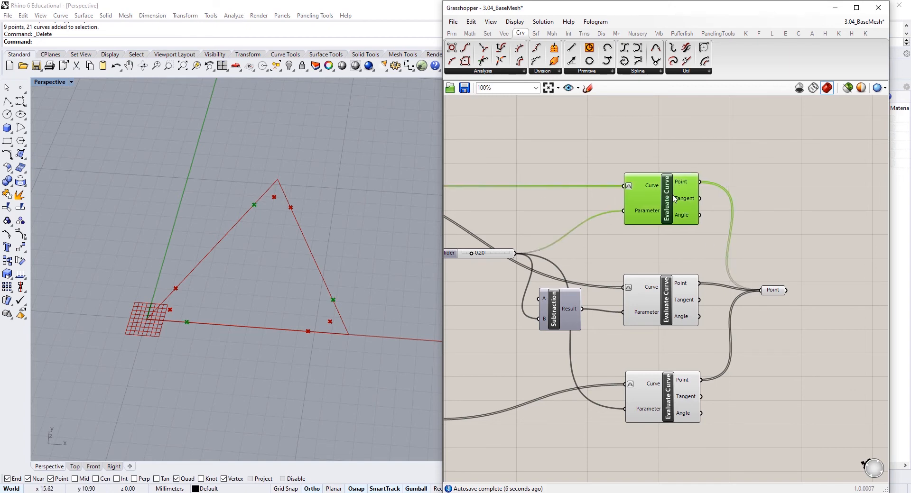
{"action": "left_click", "coordinate": [706, 170]}
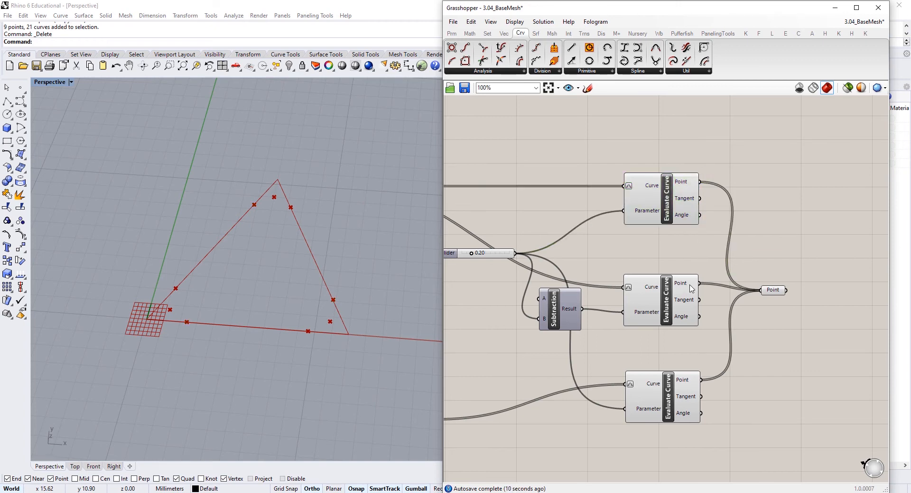
Add a Weave component beyond the Point parameter.
{"action": "right_click_drag", "start_coordinate": [869, 275], "coordinate": [753, 271]}
{"action": "double_click", "coordinate": [752, 271]}
{"action": "type", "text": "weave"}
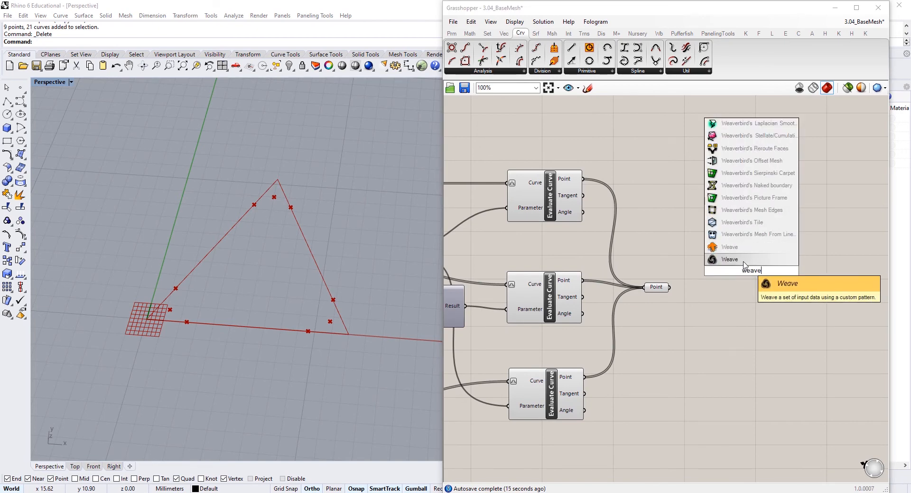
{"action": "key", "text": "Return"}
{"action": "left_click_drag", "start_coordinate": [744, 284], "coordinate": [752, 275]}
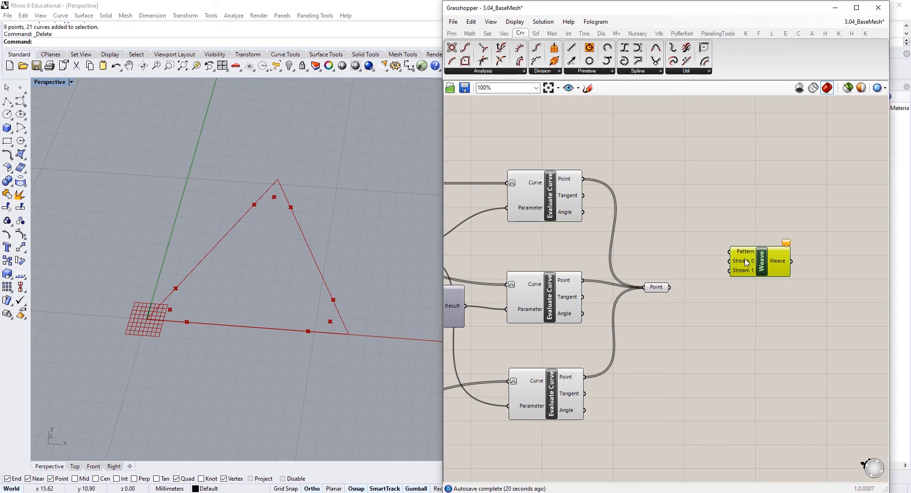
Add a Panel containing 0, 1 and 2 on separate lines and connect it to Weave's Pattern input.
{"action": "left_click", "coordinate": [452, 33]}
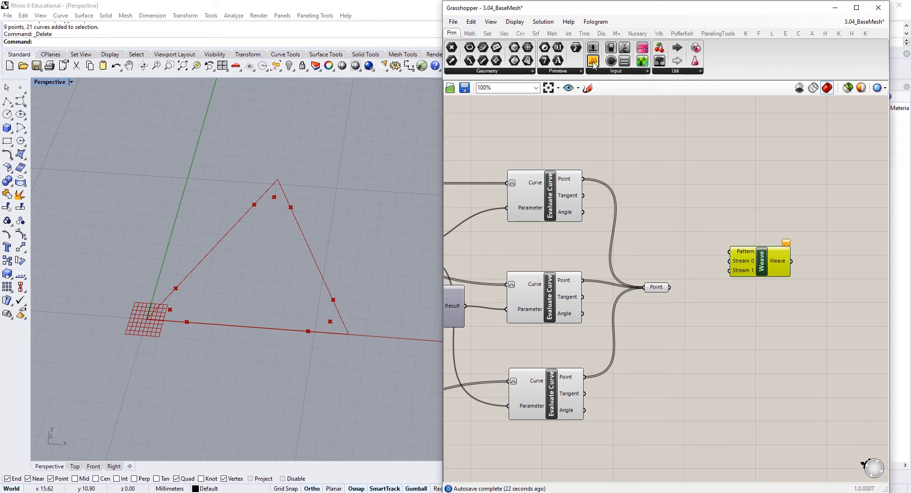
{"action": "left_click_drag", "start_coordinate": [593, 61], "coordinate": [667, 190]}
{"action": "double_click", "coordinate": [667, 189]}
{"action": "type", "text": "0"}
{"action": "key", "text": "Return"}
{"action": "type", "text": "1"}
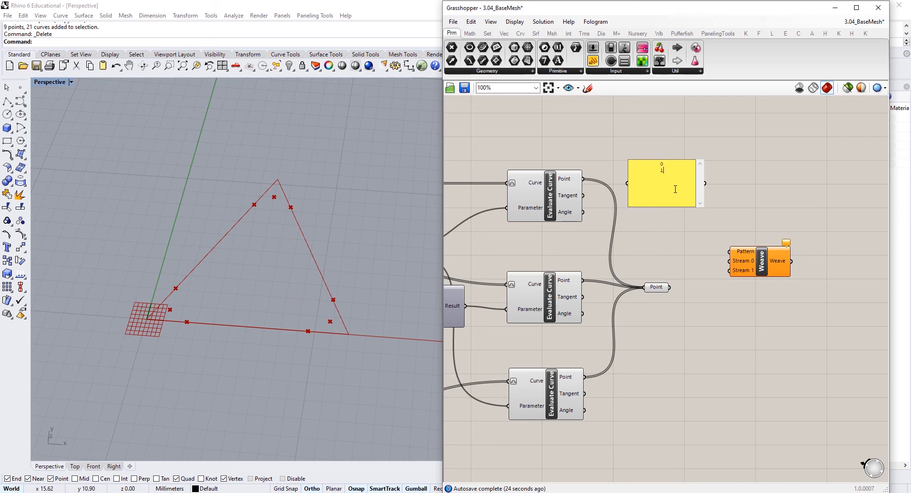
{"action": "type", "text": " 2"}
{"action": "left_click", "coordinate": [712, 185]}
{"action": "left_click_drag", "start_coordinate": [705, 183], "coordinate": [729, 252]}
Turn off Multiline Data on the pattern Panel so each line is a separate item.
{"action": "right_click", "coordinate": [705, 254]}
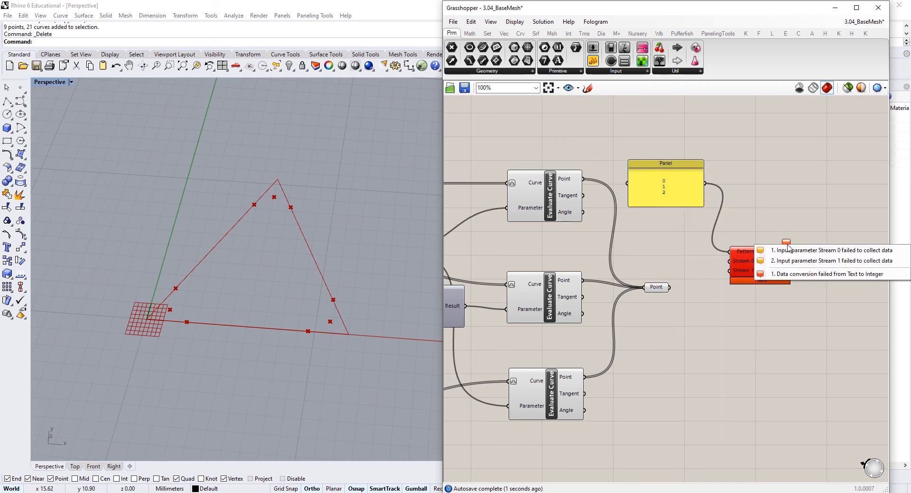
{"action": "right_click", "coordinate": [699, 212]}
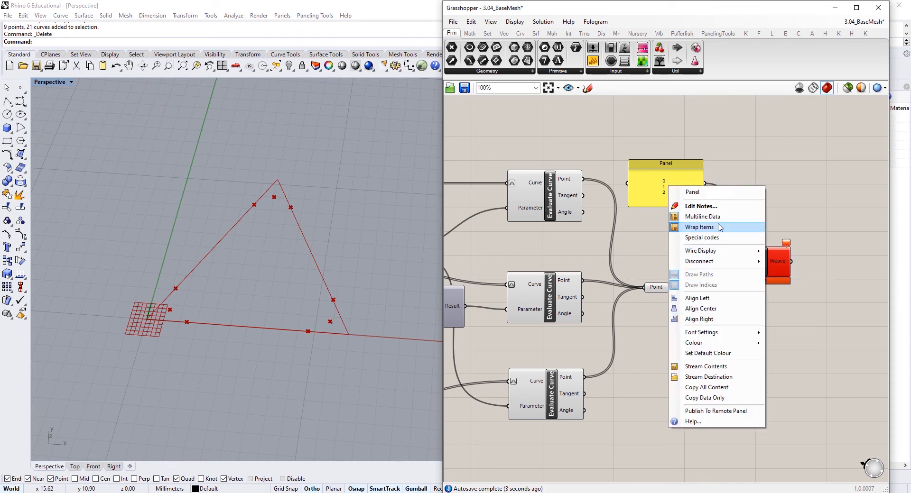
{"action": "left_click", "coordinate": [699, 227]}
Add a third stream input, 2, to the Weave component.
{"action": "scroll", "coordinate": [754, 280], "scroll_direction": "up", "scroll_amount": 7}
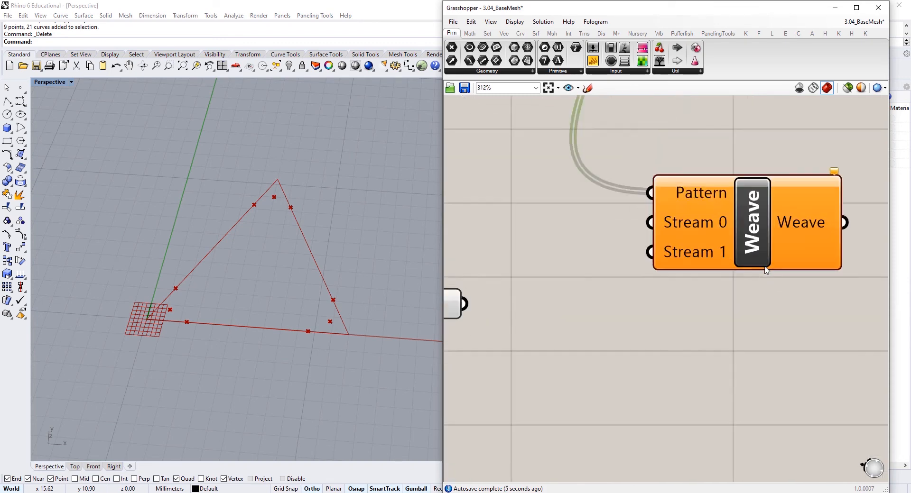
{"action": "left_click", "coordinate": [729, 269]}
{"action": "scroll", "coordinate": [687, 269], "scroll_direction": "down", "scroll_amount": 4}
{"action": "scroll", "coordinate": [716, 237], "scroll_direction": "down", "scroll_amount": 4}
{"action": "left_click_drag", "start_coordinate": [686, 269], "coordinate": [723, 228]}
{"action": "scroll", "coordinate": [722, 228], "scroll_direction": "up", "scroll_amount": 2}
{"action": "right_click_drag", "start_coordinate": [723, 228], "coordinate": [768, 300]}
{"action": "scroll", "coordinate": [769, 302], "scroll_direction": "down", "scroll_amount": 2}
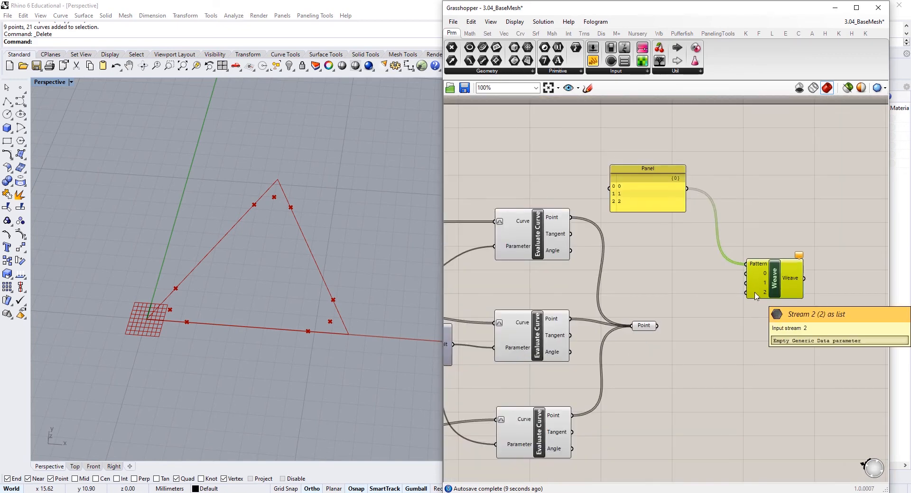
Delete the Point parameter and connect the lowest, upper and middle Evaluate Curve Point outputs to Weave inputs 0, 1 and 2 respectively.
{"action": "left_click_drag", "start_coordinate": [690, 287], "coordinate": [641, 343]}
{"action": "key", "text": "Delete"}
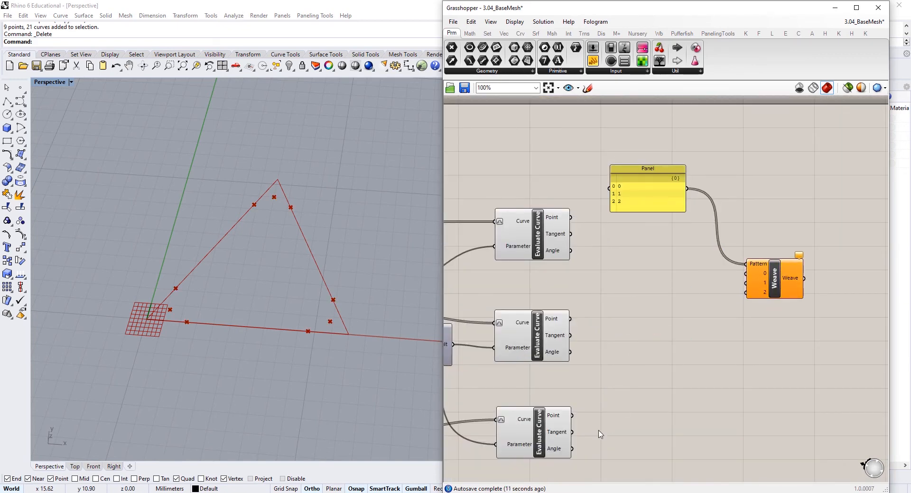
{"action": "left_click", "coordinate": [557, 424]}
{"action": "left_click_drag", "start_coordinate": [573, 419], "coordinate": [746, 273]}
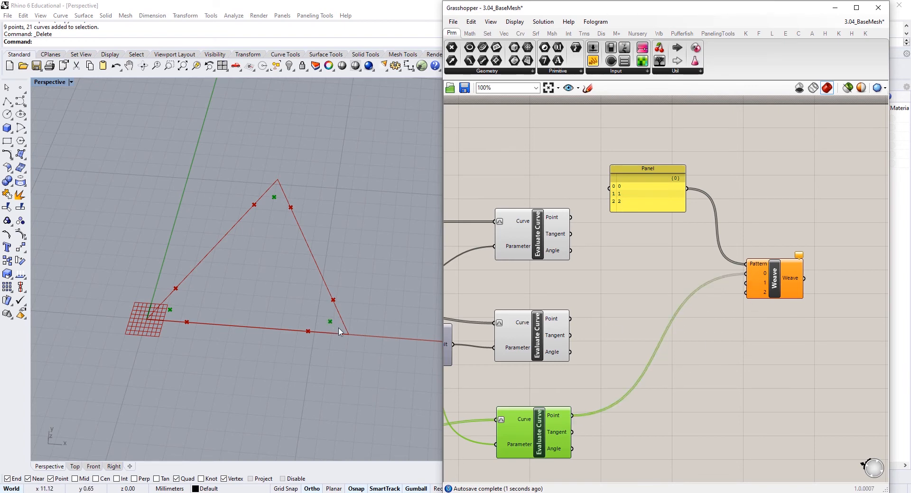
{"action": "left_click", "coordinate": [780, 297]}
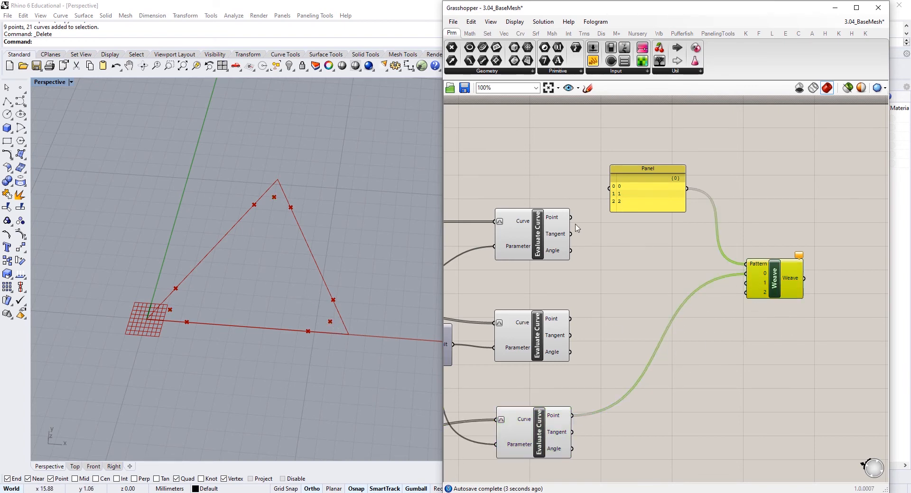
{"action": "left_click_drag", "start_coordinate": [571, 217], "coordinate": [747, 283]}
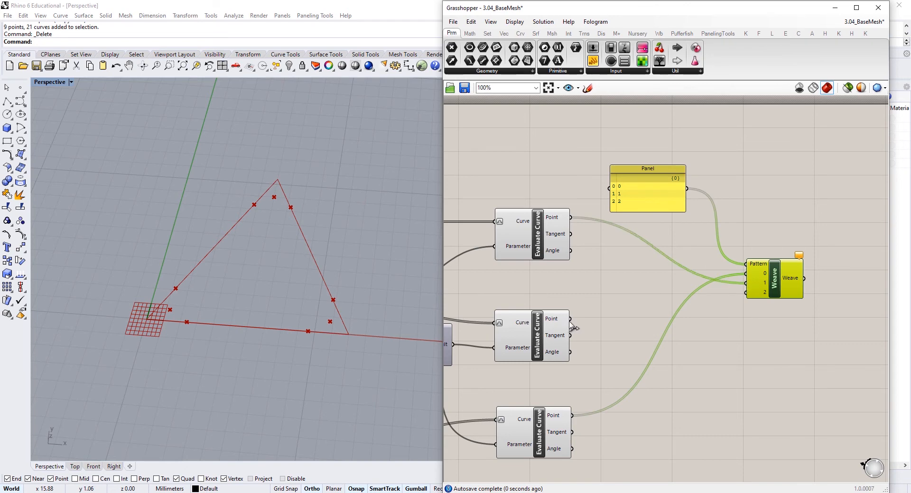
{"action": "left_click_drag", "start_coordinate": [570, 318], "coordinate": [784, 285]}
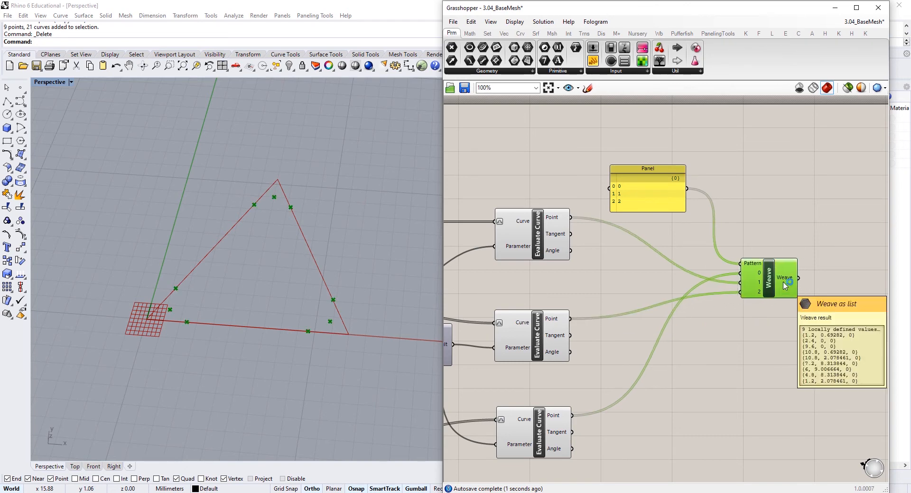
Add a PolyLine component and connect Weave's output to its Vertices input.
{"action": "right_click_drag", "start_coordinate": [873, 301], "coordinate": [797, 303]}
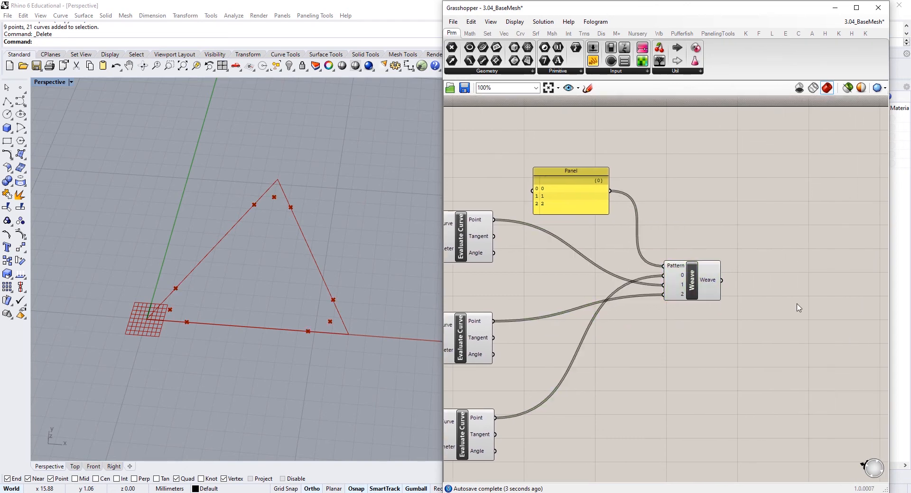
{"action": "double_click", "coordinate": [796, 303]}
{"action": "type", "text": "polyl"}
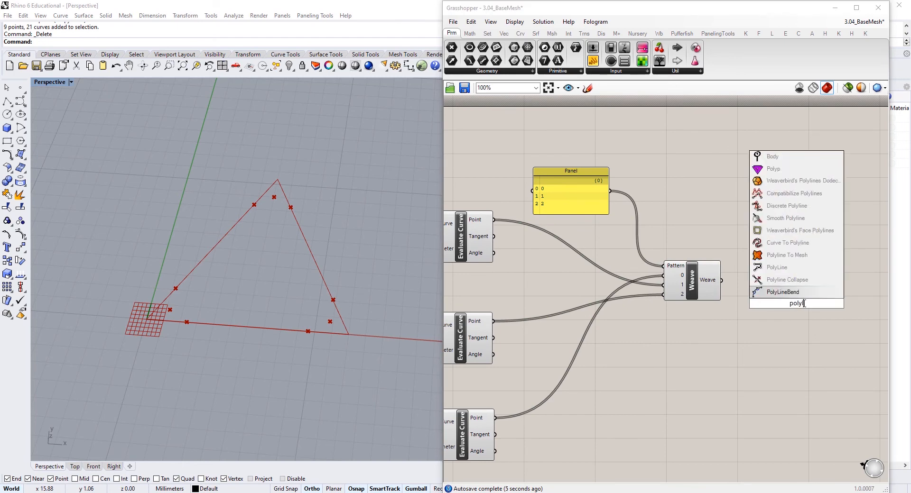
{"action": "left_click", "coordinate": [773, 292]}
{"action": "left_click_drag", "start_coordinate": [749, 293], "coordinate": [766, 295]}
Turn off the preview of the Triangular grid component.
{"action": "scroll", "coordinate": [609, 297], "scroll_direction": "down", "scroll_amount": 2}
{"action": "scroll", "coordinate": [610, 297], "scroll_direction": "down", "scroll_amount": 1}
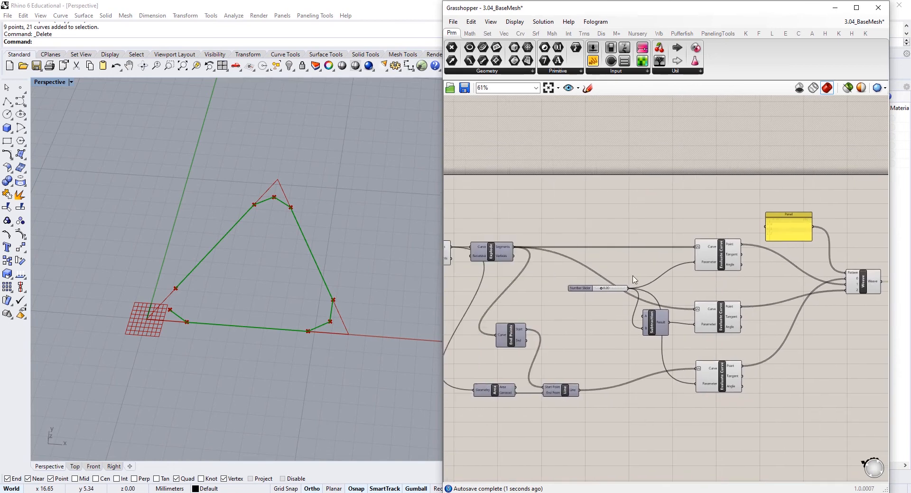
{"action": "right_click_drag", "start_coordinate": [676, 250], "coordinate": [773, 255]}
{"action": "left_click_drag", "start_coordinate": [608, 205], "coordinate": [508, 272]}
{"action": "right_click", "coordinate": [553, 220]}
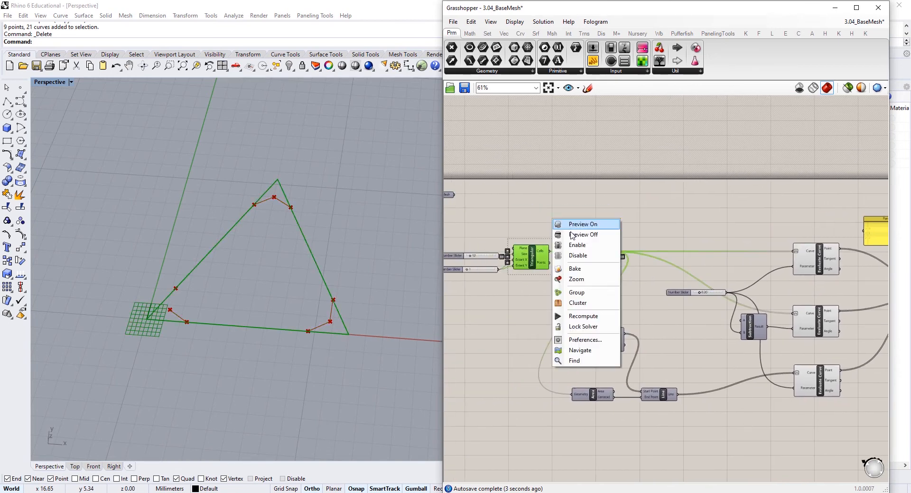
{"action": "left_click", "coordinate": [580, 235]}
Examine the PolyLine component's inputs and the outline it draws in the viewport.
{"action": "right_click_drag", "start_coordinate": [834, 292], "coordinate": [524, 272]}
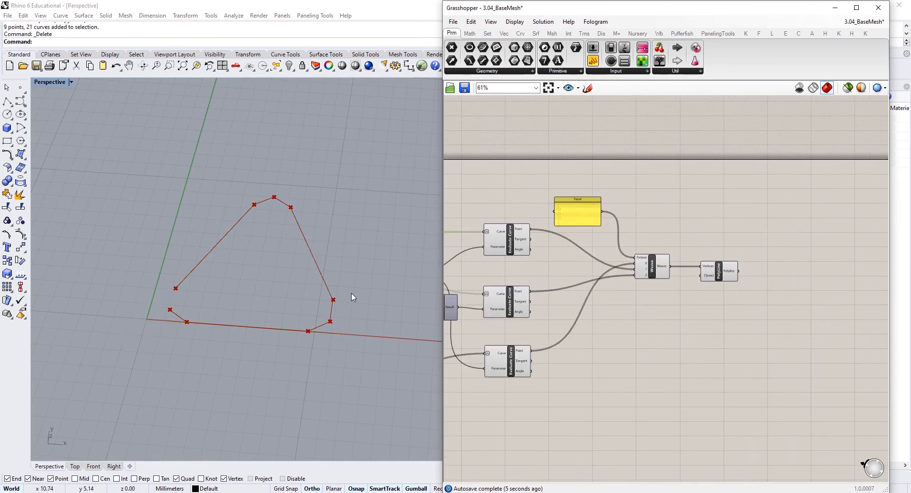
{"action": "scroll", "coordinate": [697, 282], "scroll_direction": "up", "scroll_amount": 6}
{"action": "left_click", "coordinate": [742, 277]}
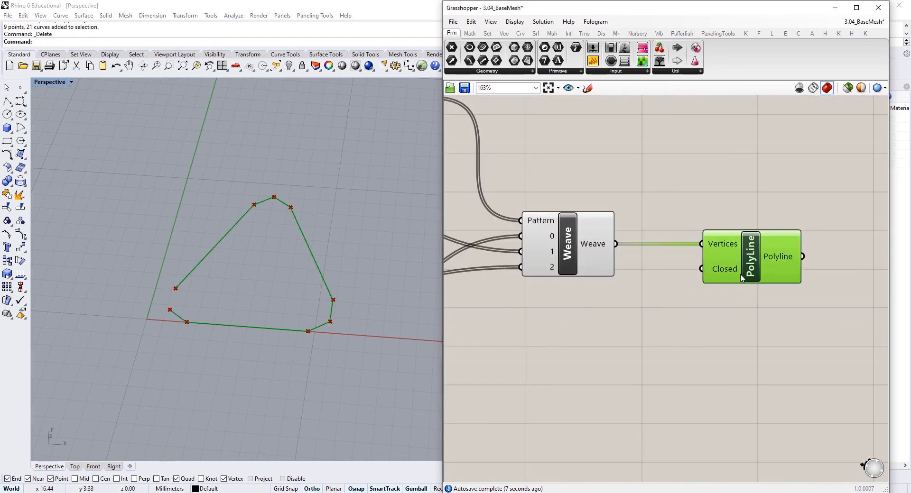
{"action": "left_click", "coordinate": [696, 311]}
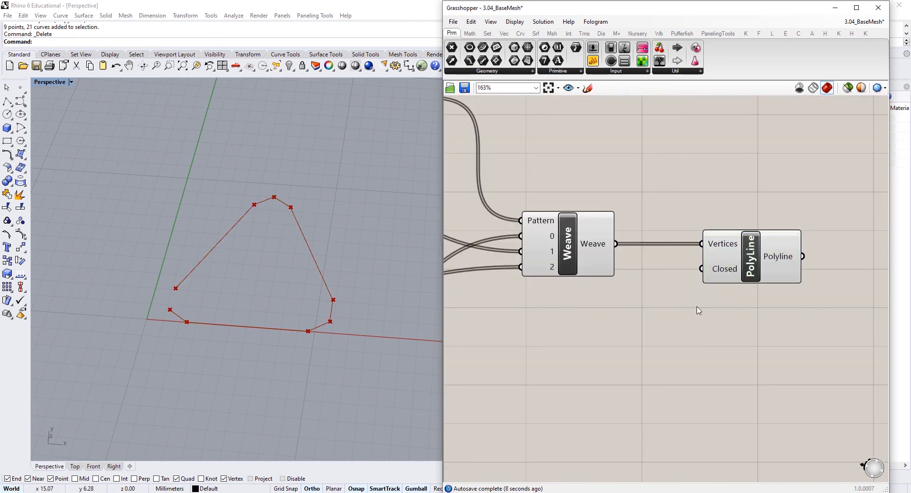
Set the PolyLine component's Closed input to True.
{"action": "right_click", "coordinate": [729, 274]}
{"action": "left_click", "coordinate": [769, 352]}
Set the slider feeding the Triangular grid's Extent X and Extent Y inputs to 4.
{"action": "right_click_drag", "start_coordinate": [620, 336], "coordinate": [764, 344]}
{"action": "scroll", "coordinate": [579, 316], "scroll_direction": "down", "scroll_amount": 3}
{"action": "right_click_drag", "start_coordinate": [579, 317], "coordinate": [821, 318]}
{"action": "right_click_drag", "start_coordinate": [536, 326], "coordinate": [730, 326]}
{"action": "right_click_drag", "start_coordinate": [574, 326], "coordinate": [701, 326]}
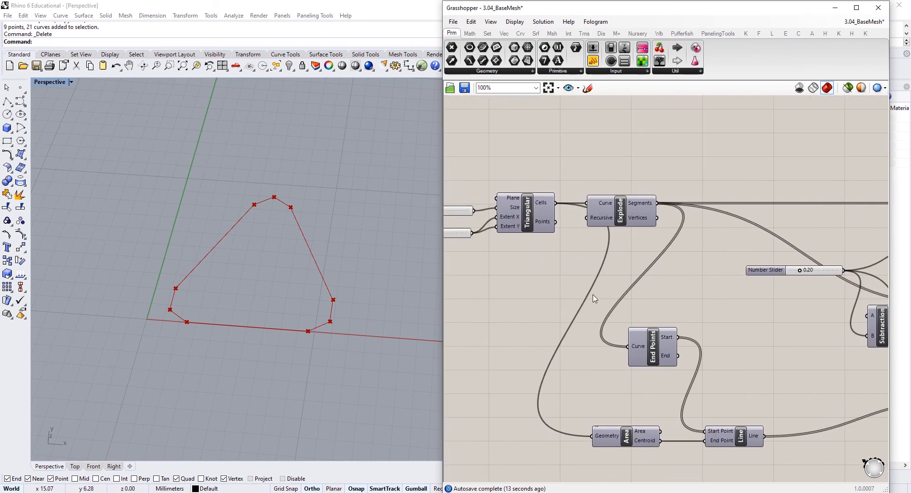
{"action": "right_click_drag", "start_coordinate": [593, 298], "coordinate": [675, 301]}
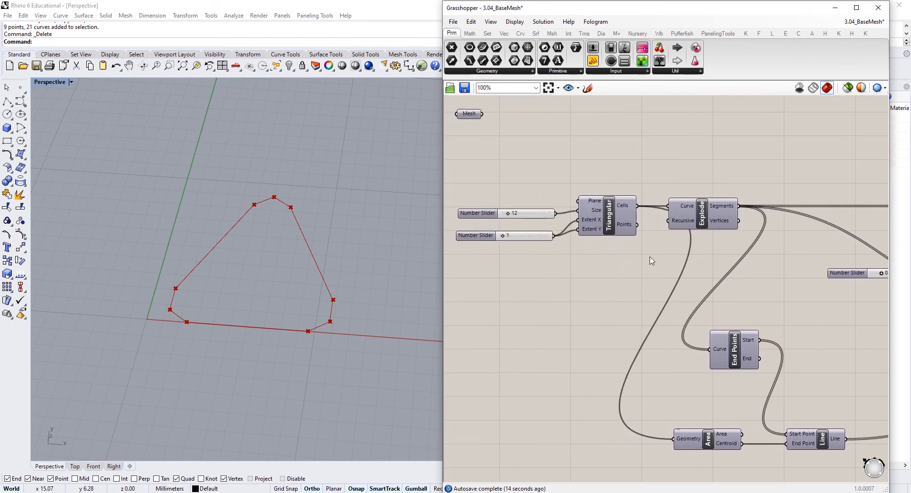
{"action": "scroll", "coordinate": [512, 240], "scroll_direction": "up", "scroll_amount": 2}
{"action": "double_click", "coordinate": [521, 237]}
{"action": "type", "text": "2"}
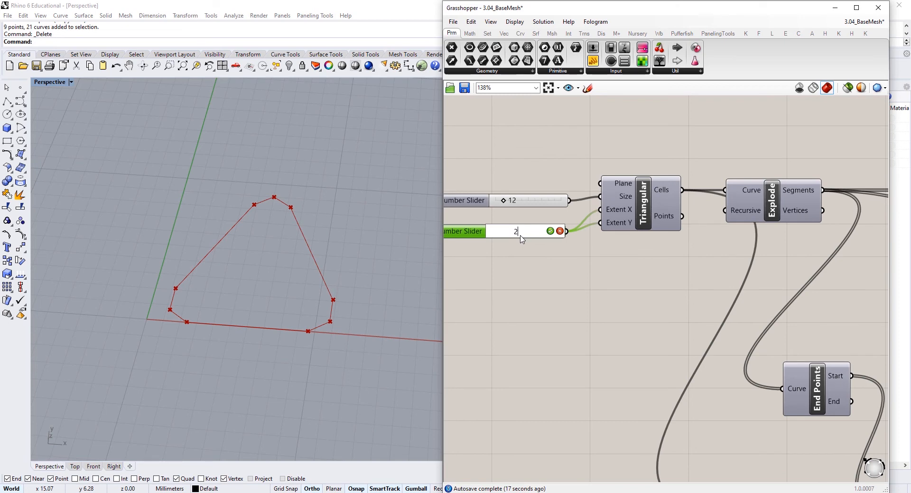
{"action": "key", "text": "Return"}
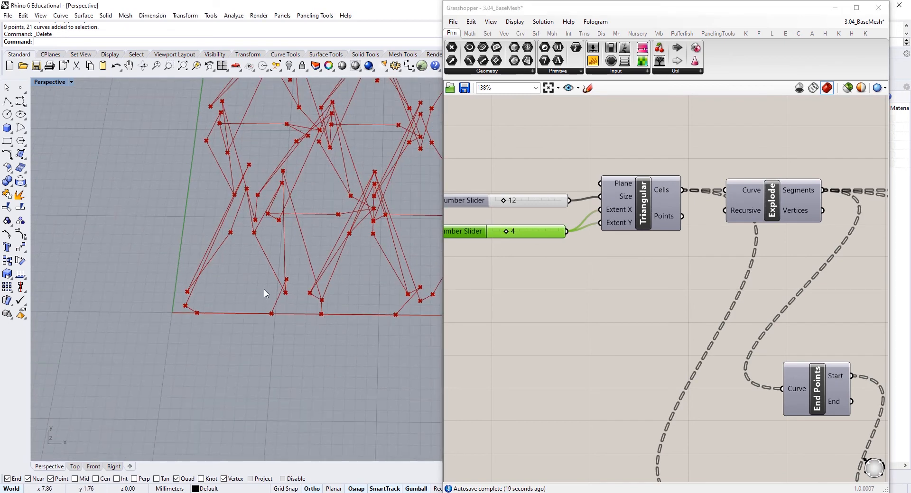
Flatten the Triangular grid component's Cells output.
{"action": "scroll", "coordinate": [655, 291], "scroll_direction": "down", "scroll_amount": 2}
{"action": "right_click_drag", "start_coordinate": [730, 337], "coordinate": [603, 286]}
{"action": "right_click_drag", "start_coordinate": [797, 357], "coordinate": [678, 343]}
{"action": "scroll", "coordinate": [751, 330], "scroll_direction": "down", "scroll_amount": 2}
{"action": "right_click_drag", "start_coordinate": [751, 330], "coordinate": [739, 337]}
{"action": "scroll", "coordinate": [739, 337], "scroll_direction": "down", "scroll_amount": 1}
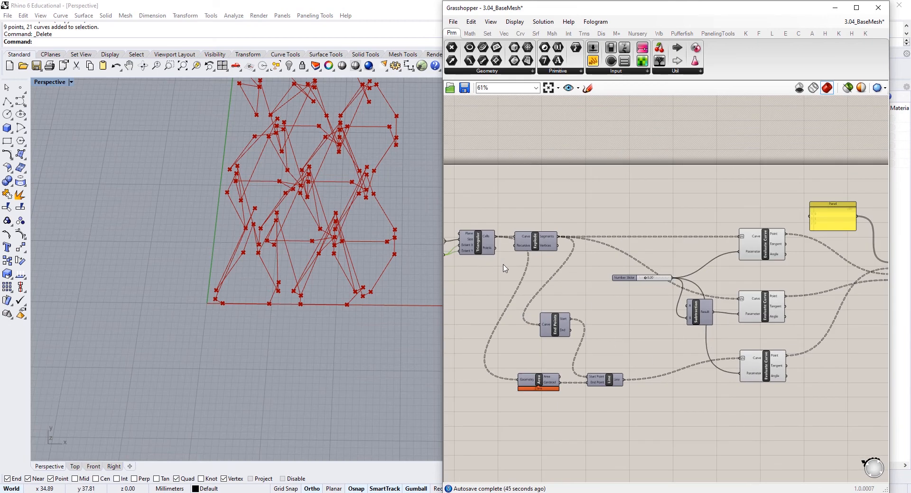
{"action": "scroll", "coordinate": [494, 232], "scroll_direction": "up", "scroll_amount": 5}
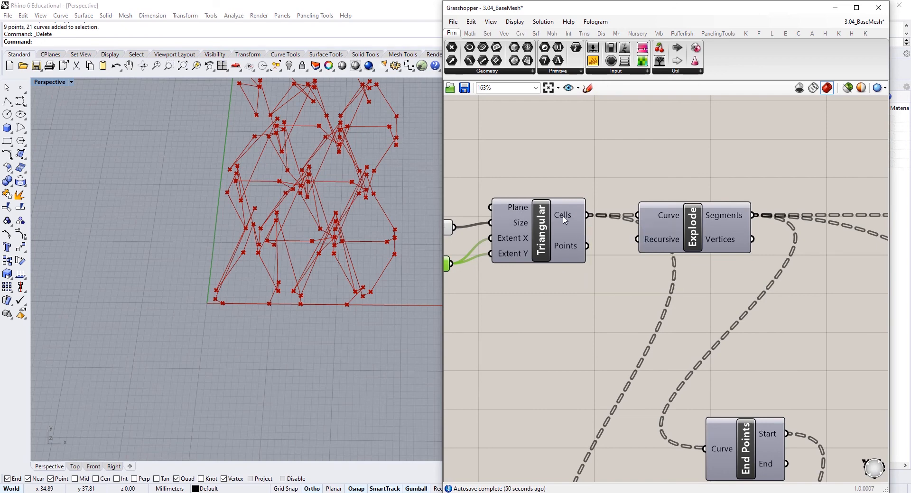
{"action": "mouse_move", "coordinate": [564, 219]}
{"action": "right_click", "coordinate": [564, 219]}
{"action": "left_click", "coordinate": [601, 270]}
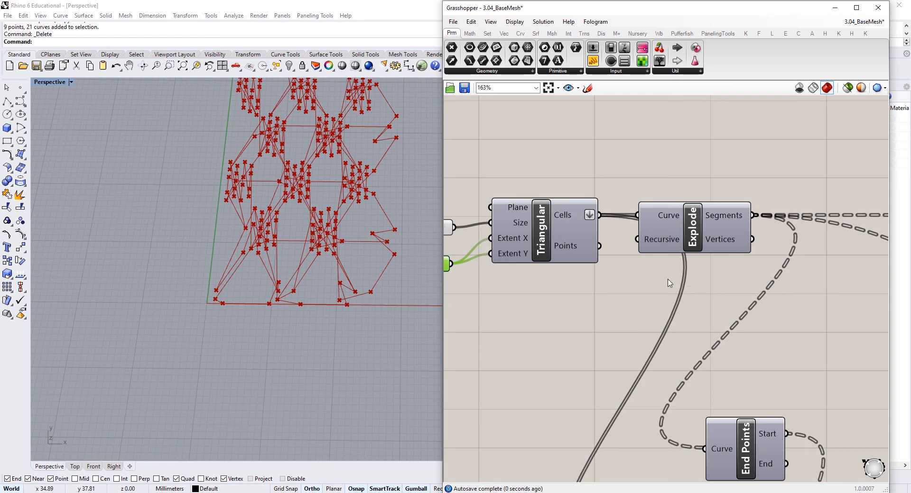
Graft the Area component's Centroid output so the centroids match the grafted edge data.
{"action": "scroll", "coordinate": [607, 233], "scroll_direction": "down", "scroll_amount": 2}
{"action": "right_click_drag", "start_coordinate": [674, 361], "coordinate": [615, 264]}
{"action": "scroll", "coordinate": [621, 339], "scroll_direction": "down", "scroll_amount": 3}
{"action": "right_click_drag", "start_coordinate": [696, 302], "coordinate": [599, 271]}
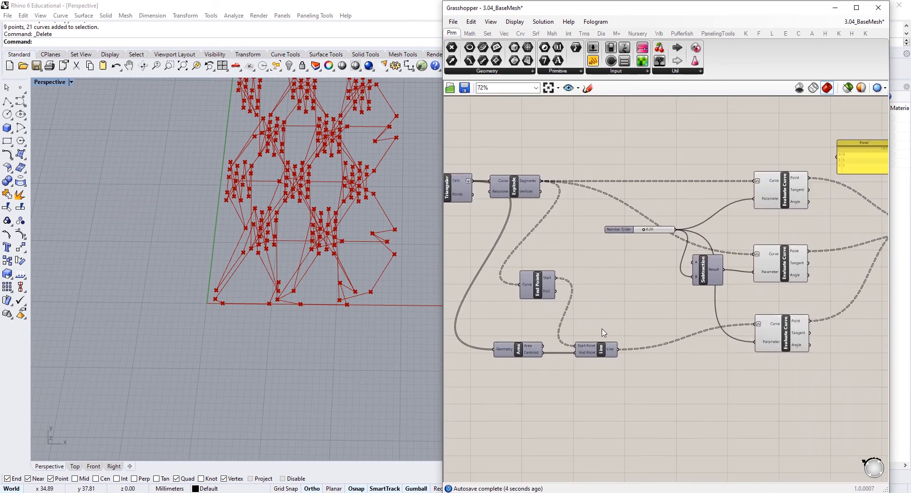
{"action": "scroll", "coordinate": [591, 352], "scroll_direction": "up", "scroll_amount": 3}
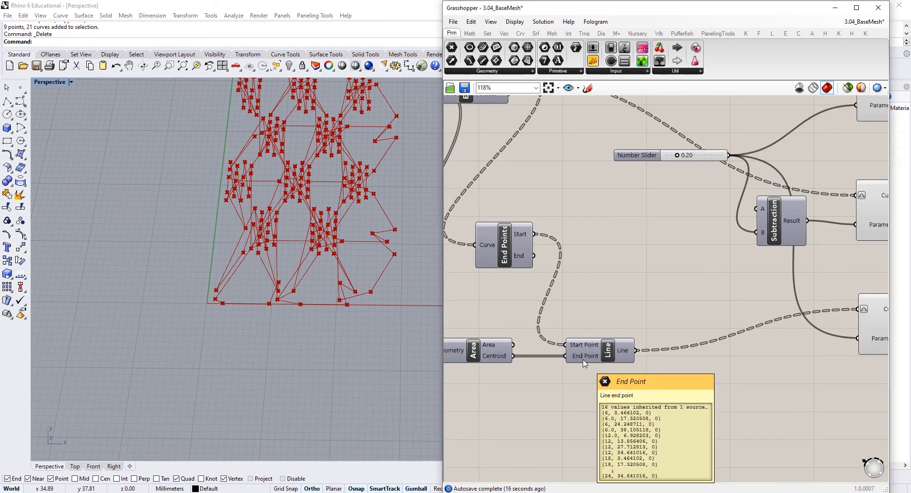
{"action": "right_click", "coordinate": [496, 360]}
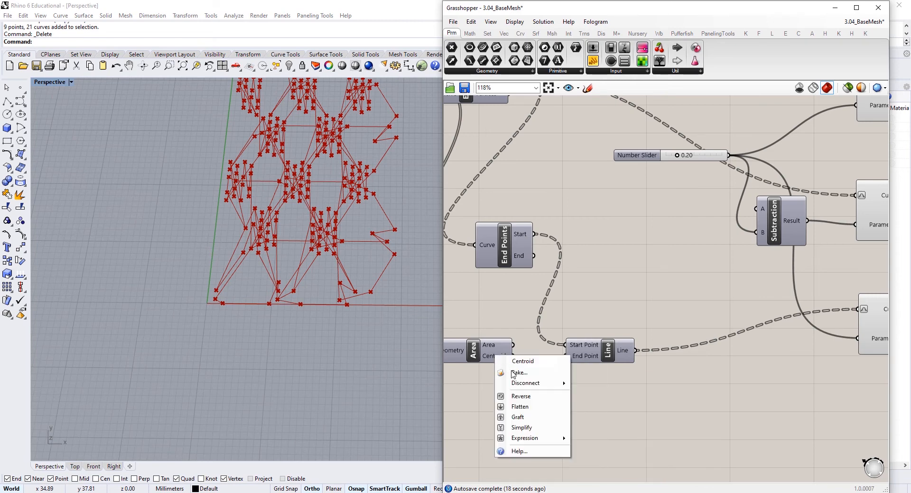
{"action": "left_click", "coordinate": [522, 407]}
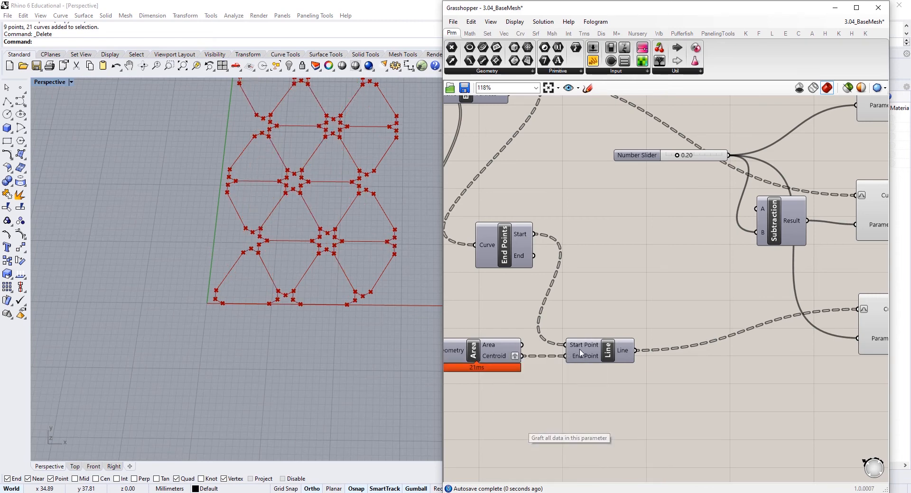
Turn off the preview of the three Evaluate Curve components and the Weave component.
{"action": "scroll", "coordinate": [759, 318], "scroll_direction": "down", "scroll_amount": 1}
{"action": "right_click_drag", "start_coordinate": [872, 275], "coordinate": [676, 297]}
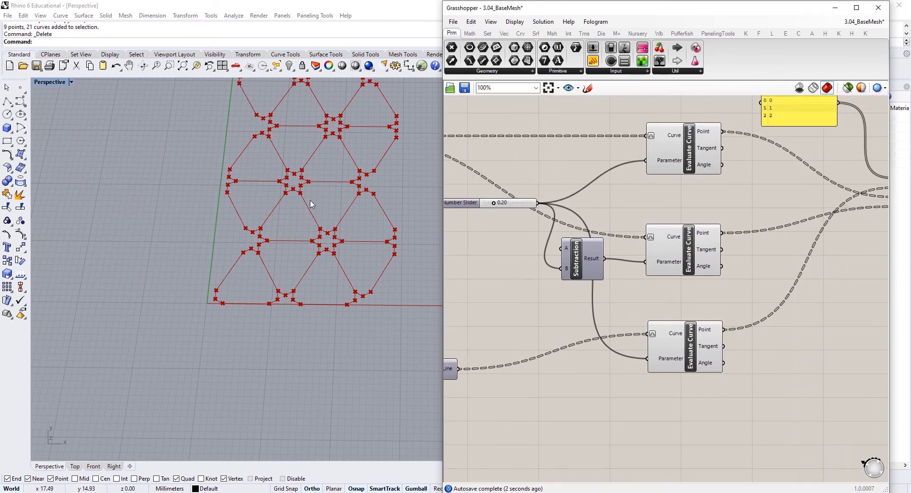
{"action": "scroll", "coordinate": [291, 273], "scroll_direction": "down", "scroll_amount": 6}
{"action": "scroll", "coordinate": [314, 207], "scroll_direction": "up", "scroll_amount": 6}
{"action": "right_click_drag", "start_coordinate": [492, 366], "coordinate": [576, 344]}
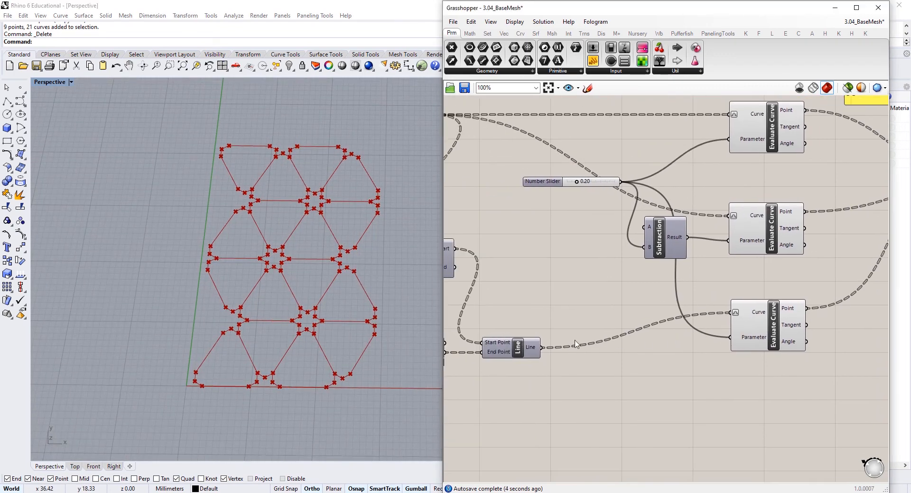
{"action": "right_click_drag", "start_coordinate": [734, 299], "coordinate": [618, 306]}
{"action": "scroll", "coordinate": [653, 297], "scroll_direction": "down", "scroll_amount": 2}
{"action": "right_click_drag", "start_coordinate": [668, 270], "coordinate": [596, 297]}
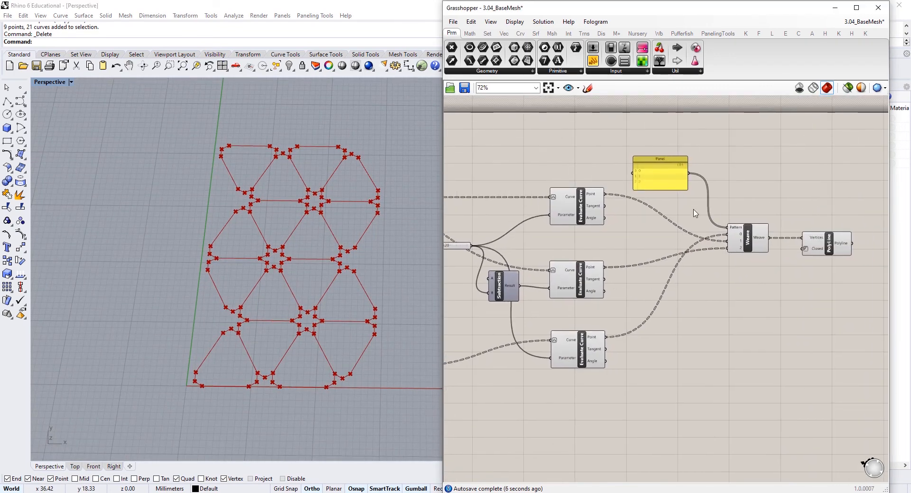
{"action": "left_click_drag", "start_coordinate": [753, 179], "coordinate": [592, 352]}
{"action": "right_click", "coordinate": [579, 175]}
{"action": "left_click", "coordinate": [600, 187]}
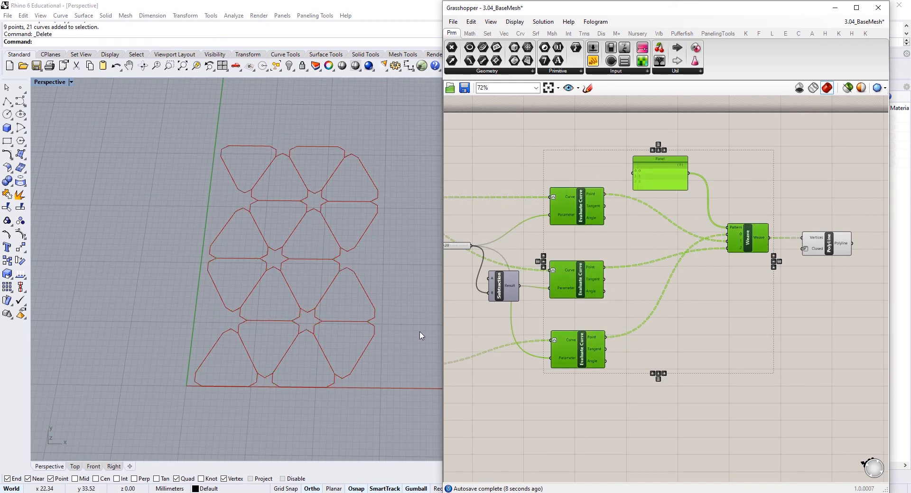
Increase the slider driving the Triangular grid's Extent X and Extent Y to 11 and inspect the enlarged pattern.
{"action": "right_click_drag", "start_coordinate": [628, 315], "coordinate": [718, 304]}
{"action": "right_click_drag", "start_coordinate": [645, 365], "coordinate": [757, 327]}
{"action": "right_click_drag", "start_coordinate": [555, 273], "coordinate": [621, 292]}
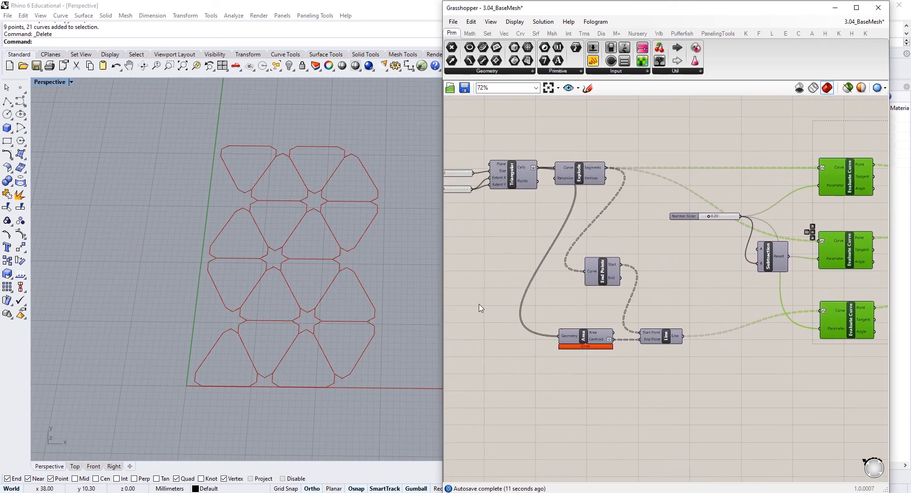
{"action": "scroll", "coordinate": [522, 254], "scroll_direction": "up", "scroll_amount": 6}
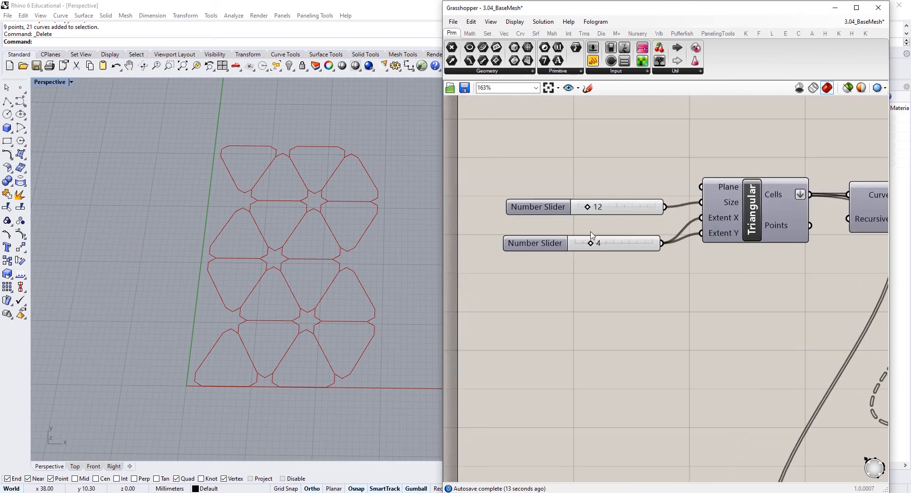
{"action": "left_click_drag", "start_coordinate": [592, 244], "coordinate": [614, 244]}
{"action": "scroll", "coordinate": [312, 273], "scroll_direction": "down", "scroll_amount": 15}
{"action": "scroll", "coordinate": [347, 257], "scroll_direction": "up", "scroll_amount": 6}
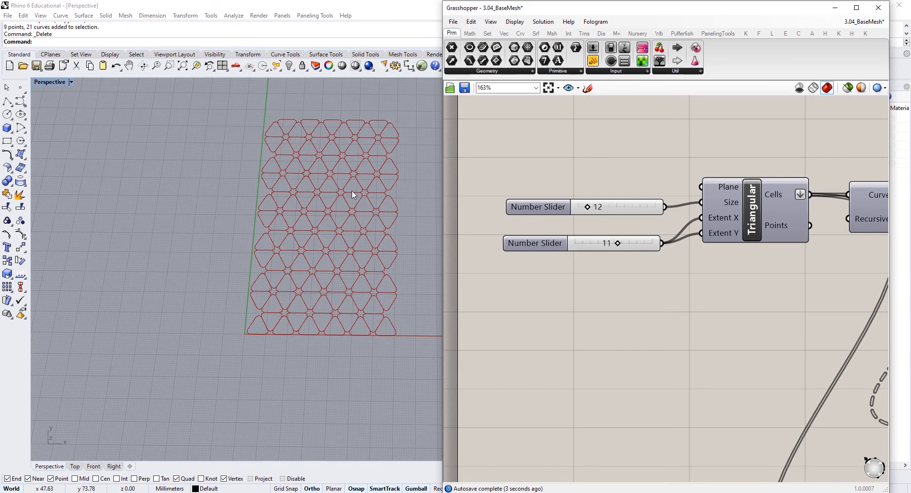
{"action": "scroll", "coordinate": [351, 195], "scroll_direction": "up", "scroll_amount": 5}
Turn on the preview of the Mesh parameter above the grid sliders.
{"action": "scroll", "coordinate": [625, 176], "scroll_direction": "down", "scroll_amount": 2}
{"action": "scroll", "coordinate": [625, 177], "scroll_direction": "down", "scroll_amount": 1}
{"action": "right_click_drag", "start_coordinate": [625, 177], "coordinate": [625, 289]}
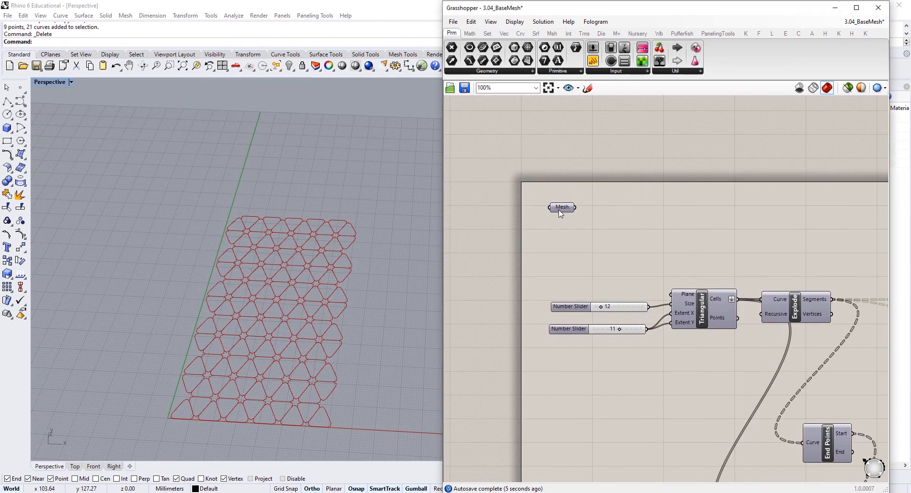
{"action": "left_click", "coordinate": [561, 212]}
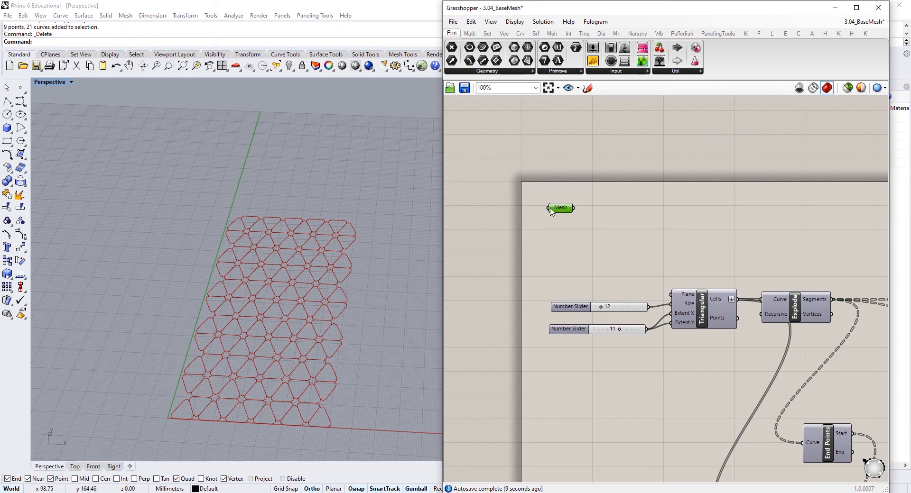
{"action": "right_click", "coordinate": [563, 208]}
{"action": "left_click", "coordinate": [607, 226]}
{"action": "right_click_drag", "start_coordinate": [186, 264], "coordinate": [302, 262]}
Add a Triangulate mesh component and place it beside the Mesh parameter with room between them.
{"action": "double_click", "coordinate": [626, 216]}
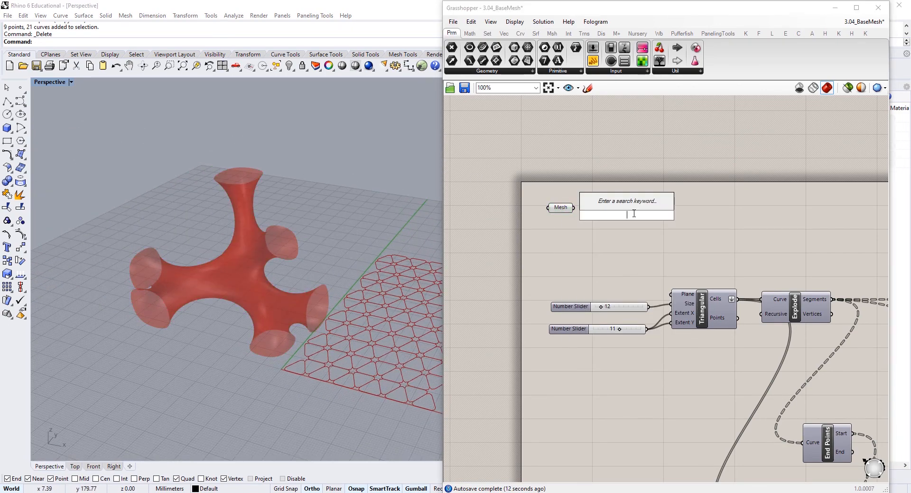
{"action": "type", "text": "triang"}
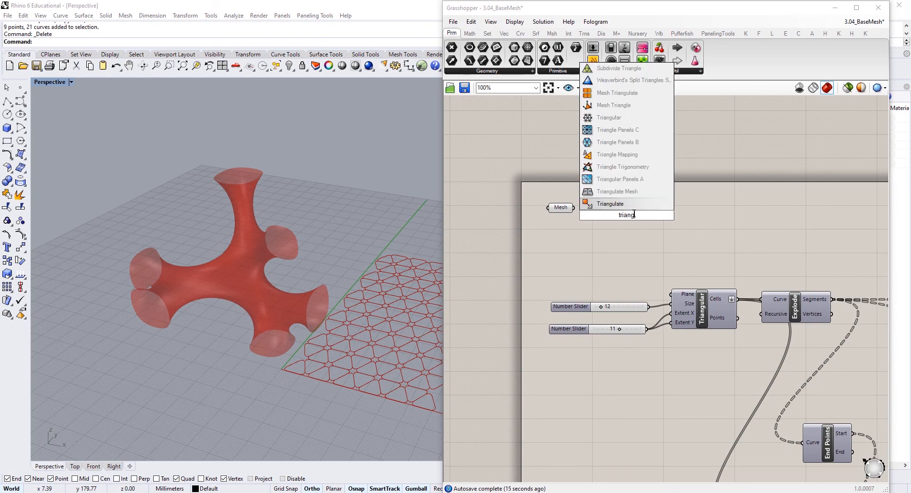
{"action": "left_click", "coordinate": [623, 207]}
{"action": "left_click_drag", "start_coordinate": [631, 213], "coordinate": [694, 214]}
Add a Face Boundaries component, connect the Mesh parameter to its Mesh input and inspect the mesh faces.
{"action": "double_click", "coordinate": [602, 233]}
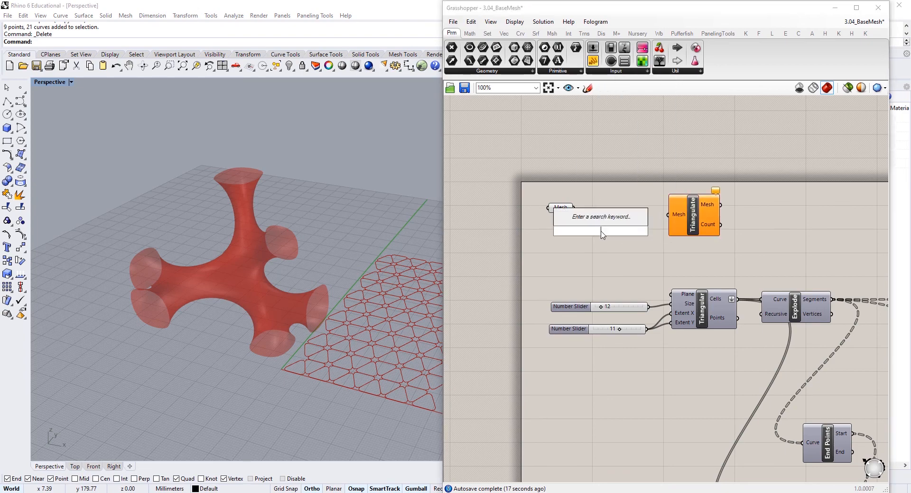
{"action": "type", "text": "fac"}
{"action": "key", "text": "Up"}
{"action": "key", "text": "Up"}
{"action": "key", "text": "Up"}
{"action": "key", "text": "Up"}
{"action": "key", "text": "Up"}
{"action": "key", "text": "Return"}
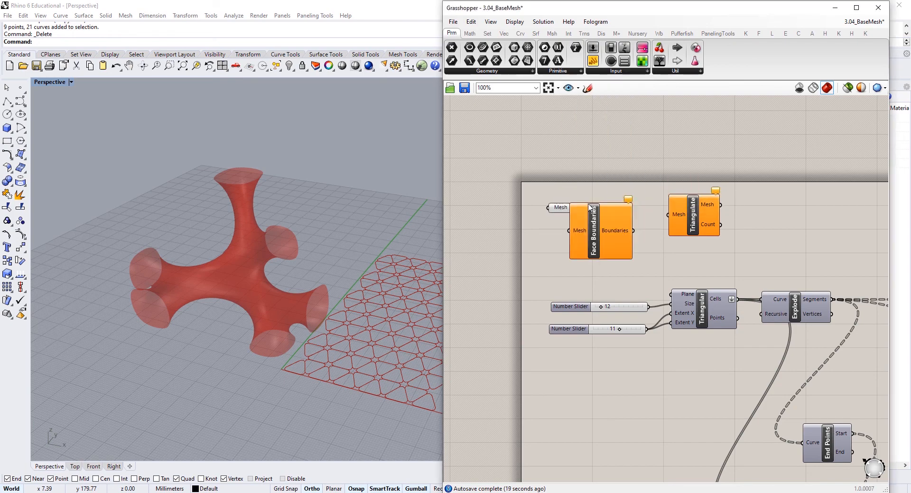
{"action": "left_click_drag", "start_coordinate": [573, 208], "coordinate": [576, 241]}
{"action": "scroll", "coordinate": [295, 309], "scroll_direction": "up", "scroll_amount": 6}
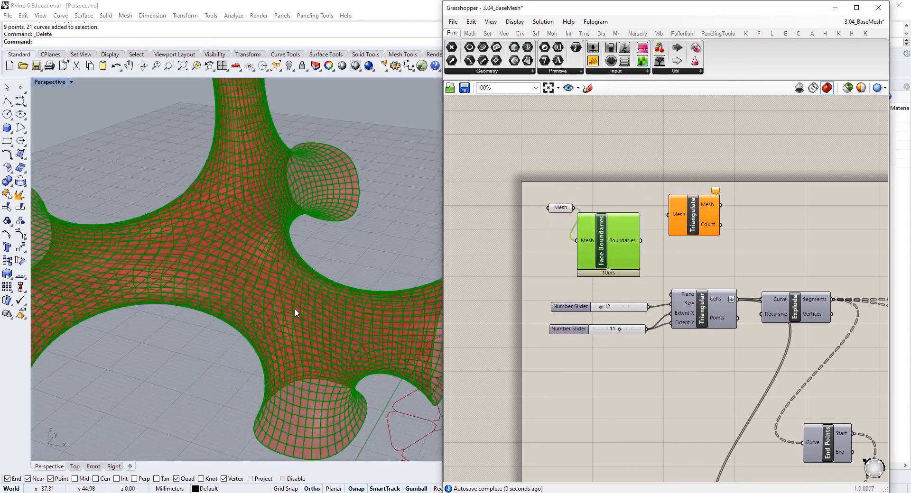
{"action": "right_click_drag", "start_coordinate": [304, 304], "coordinate": [285, 265]}
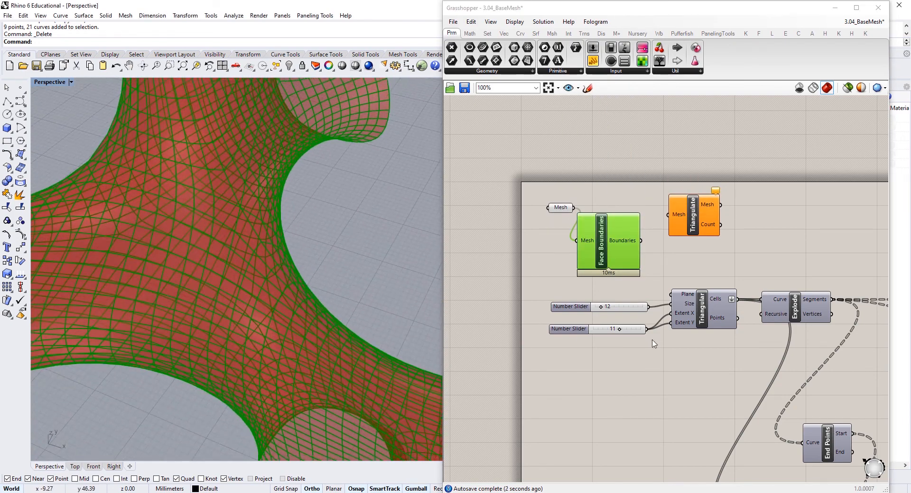
Try connecting Face Boundaries' Boundaries output to Triangulate's Mesh input, and undo the connection.
{"action": "right_click_drag", "start_coordinate": [653, 343], "coordinate": [597, 285]}
{"action": "left_click", "coordinate": [650, 264]}
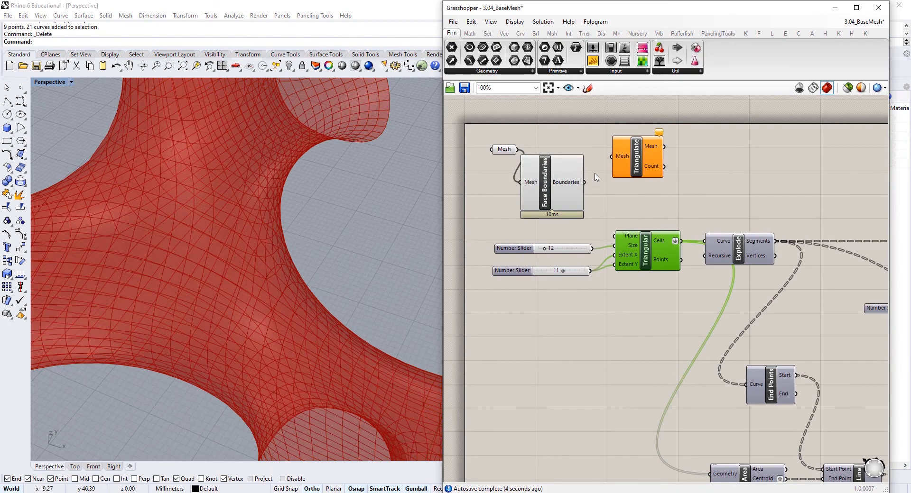
{"action": "left_click_drag", "start_coordinate": [584, 183], "coordinate": [612, 156]}
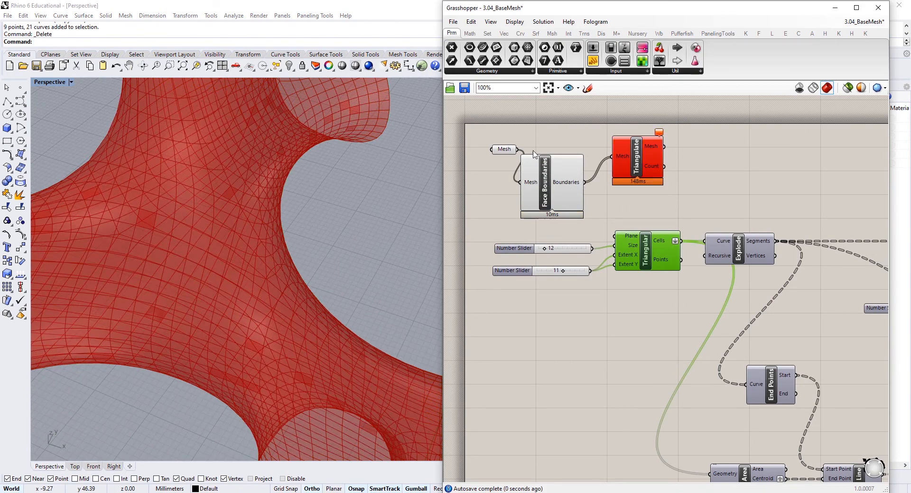
{"action": "key", "text": "ctrl+z"}
Feed the Mesh parameter through Triangulate into Face Boundaries, placed after it, and inspect the triangulated faces.
{"action": "left_click_drag", "start_coordinate": [560, 168], "coordinate": [731, 158]}
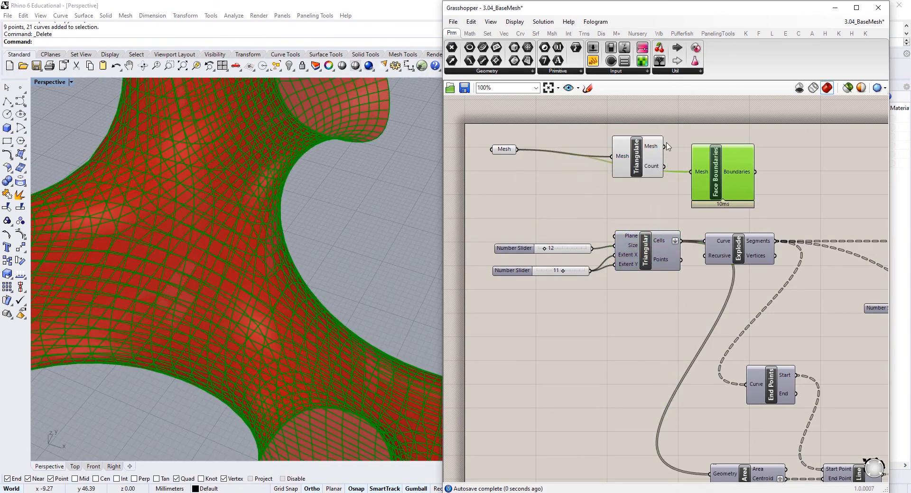
{"action": "left_click_drag", "start_coordinate": [666, 144], "coordinate": [736, 173]}
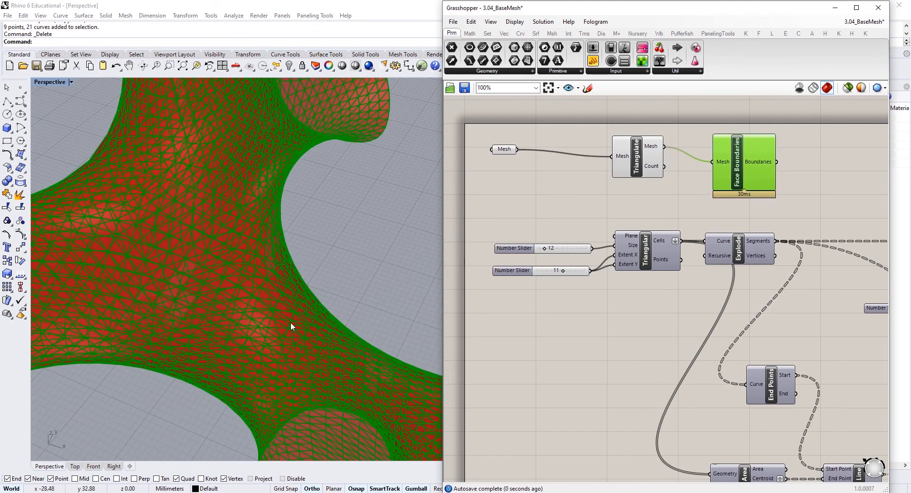
{"action": "right_click_drag", "start_coordinate": [291, 323], "coordinate": [321, 202]}
{"action": "scroll", "coordinate": [320, 202], "scroll_direction": "up", "scroll_amount": 5}
{"action": "scroll", "coordinate": [320, 205], "scroll_direction": "down", "scroll_amount": 5}
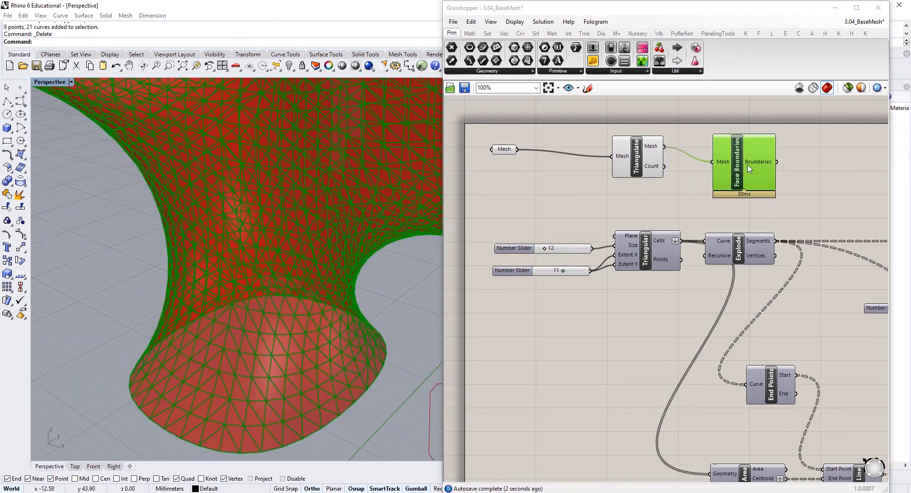
Move Triangulate and Face Boundaries closer to the Mesh parameter, aligning Face Boundaries with Triangulate's Mesh output.
{"action": "scroll", "coordinate": [671, 177], "scroll_direction": "down", "scroll_amount": 3}
{"action": "left_click_drag", "start_coordinate": [639, 173], "coordinate": [601, 177]}
{"action": "left_click_drag", "start_coordinate": [712, 167], "coordinate": [655, 160]}
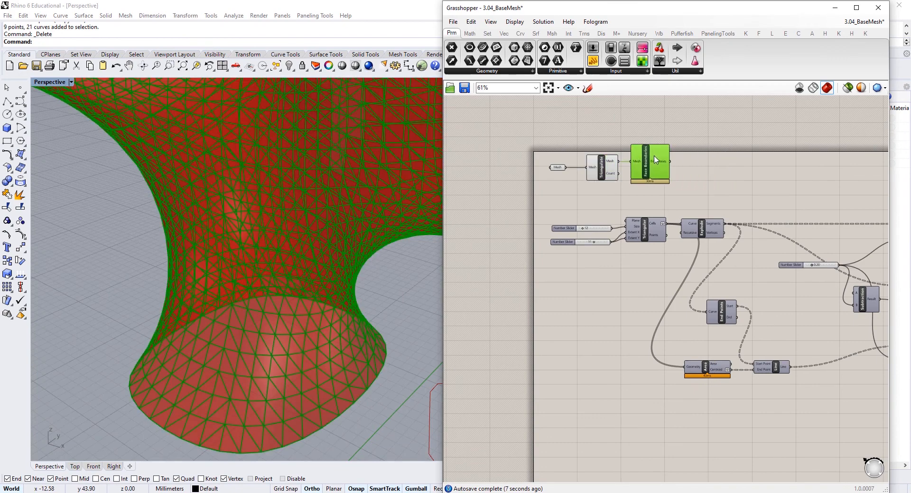
{"action": "right_click_drag", "start_coordinate": [681, 239], "coordinate": [643, 234]}
{"action": "scroll", "coordinate": [684, 252], "scroll_direction": "up", "scroll_amount": 2}
{"action": "right_click_drag", "start_coordinate": [771, 292], "coordinate": [636, 266]}
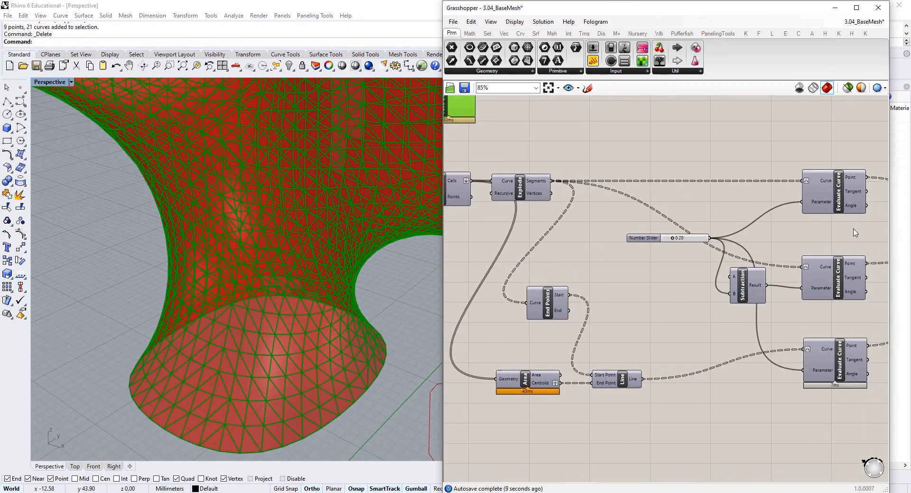
{"action": "right_click_drag", "start_coordinate": [652, 228], "coordinate": [813, 276]}
{"action": "scroll", "coordinate": [645, 189], "scroll_direction": "up", "scroll_amount": 2}
{"action": "right_click_drag", "start_coordinate": [642, 188], "coordinate": [660, 233]}
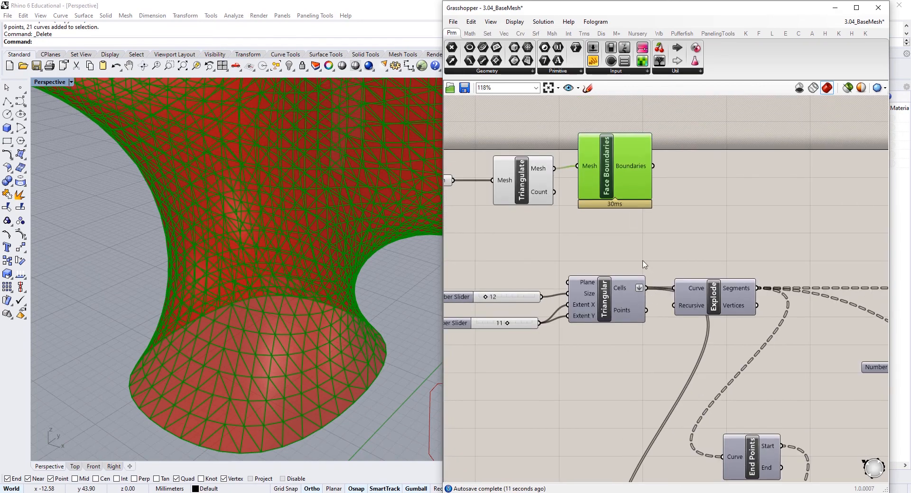
{"action": "left_click_drag", "start_coordinate": [628, 169], "coordinate": [630, 173]}
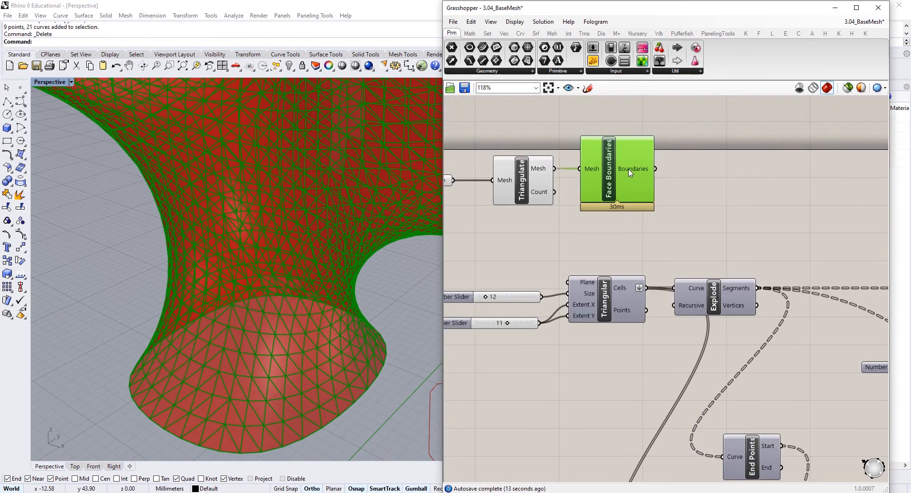
Move all wires from Triangular's Cells output to Face Boundaries' Boundaries output so it feeds the Explode and Area components.
{"action": "left_click_drag", "start_coordinate": [650, 291], "coordinate": [659, 170]}
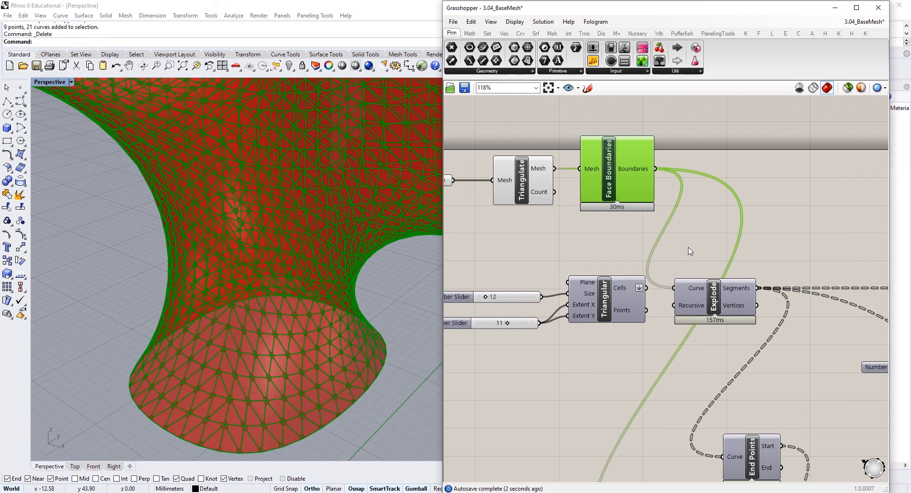
{"action": "left_click", "coordinate": [578, 354]}
Turn off the preview of the Mesh parameter, Triangulate and Face Boundaries, and inspect the notched polylines on the mesh.
{"action": "scroll", "coordinate": [579, 309], "scroll_direction": "down", "scroll_amount": 2}
{"action": "right_click_drag", "start_coordinate": [580, 308], "coordinate": [632, 294]}
{"action": "left_click_drag", "start_coordinate": [713, 151], "coordinate": [498, 225]}
{"action": "right_click", "coordinate": [577, 140]}
{"action": "left_click", "coordinate": [616, 156]}
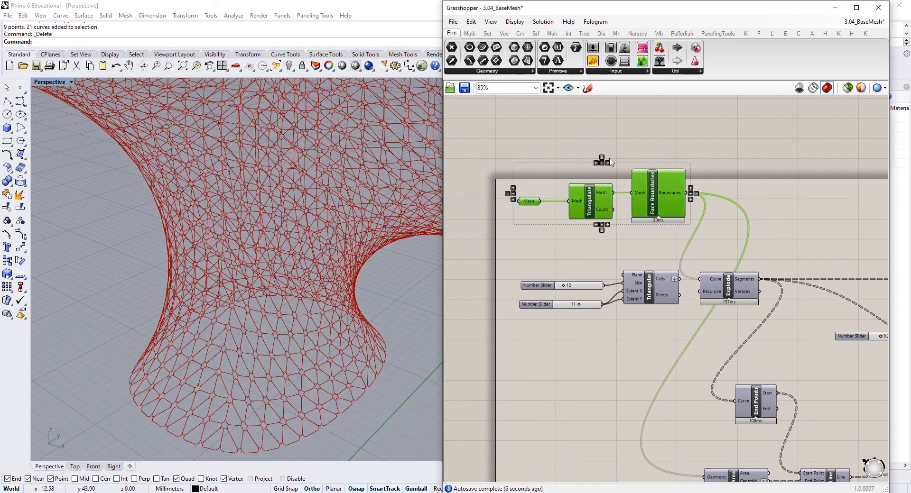
{"action": "left_click", "coordinate": [610, 145]}
{"action": "mouse_move", "coordinate": [283, 300]}
{"action": "right_mouse_down"}
{"action": "mouse_move", "coordinate": [301, 329]}
{"action": "mouse_move", "coordinate": [266, 297]}
{"action": "right_mouse_up"}
{"action": "scroll", "coordinate": [301, 329], "scroll_direction": "down", "scroll_amount": 6}
{"action": "scroll", "coordinate": [374, 237], "scroll_direction": "up", "scroll_amount": 7}
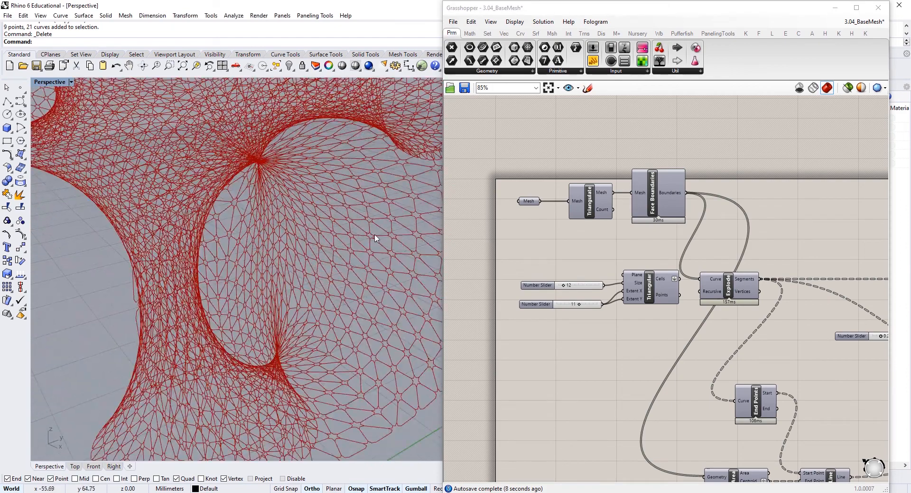
Move the Triangular grid and its sliders out of the way, and shift Mesh, Triangulate and Face Boundaries down toward Explode.
{"action": "left_click_drag", "start_coordinate": [664, 256], "coordinate": [540, 324]}
{"action": "left_click_drag", "start_coordinate": [649, 295], "coordinate": [496, 412]}
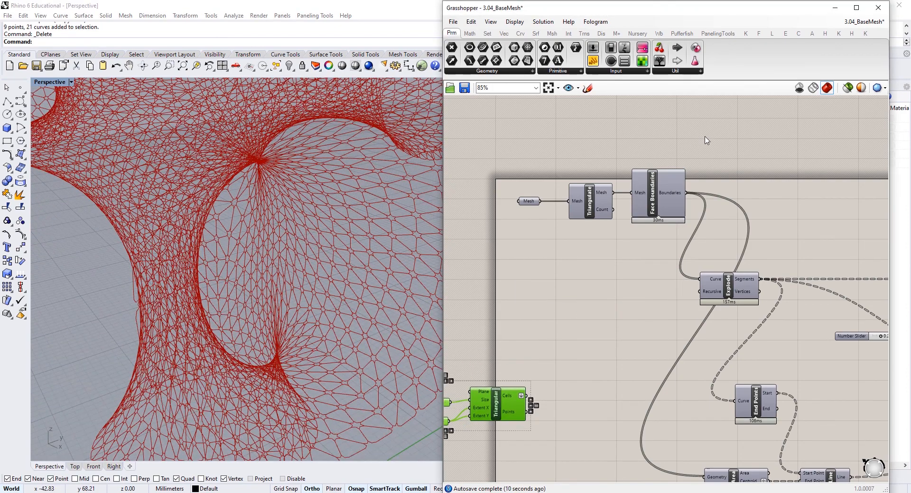
{"action": "left_click_drag", "start_coordinate": [724, 128], "coordinate": [526, 230]}
{"action": "left_click_drag", "start_coordinate": [664, 198], "coordinate": [651, 318]}
{"action": "left_click", "coordinate": [641, 216]}
Add a Mesh parameter after the PolyLine component and connect PolyLine's Polyline output to it.
{"action": "right_click_drag", "start_coordinate": [781, 302], "coordinate": [693, 256]}
{"action": "scroll", "coordinate": [693, 256], "scroll_direction": "down", "scroll_amount": 1}
{"action": "right_click_drag", "start_coordinate": [877, 266], "coordinate": [754, 235]}
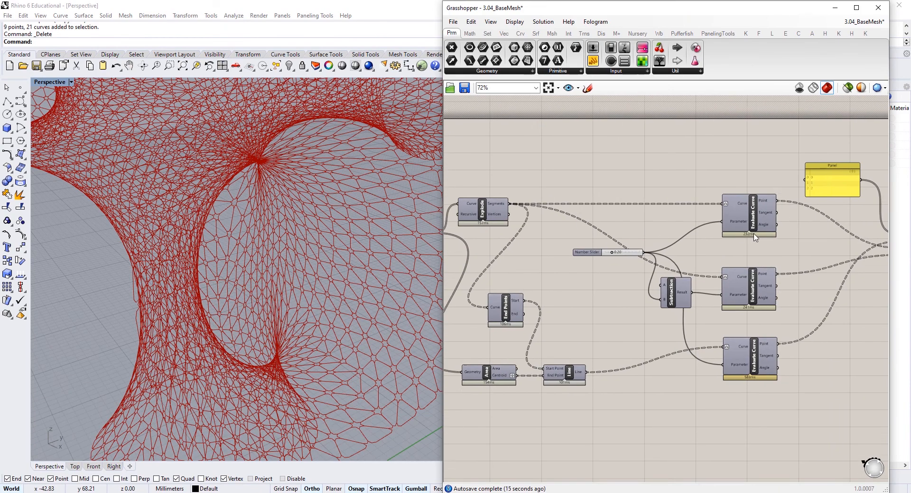
{"action": "right_click_drag", "start_coordinate": [853, 252], "coordinate": [621, 238]}
{"action": "scroll", "coordinate": [824, 256], "scroll_direction": "up", "scroll_amount": 3}
{"action": "left_click", "coordinate": [731, 230]}
{"action": "left_click", "coordinate": [714, 354]}
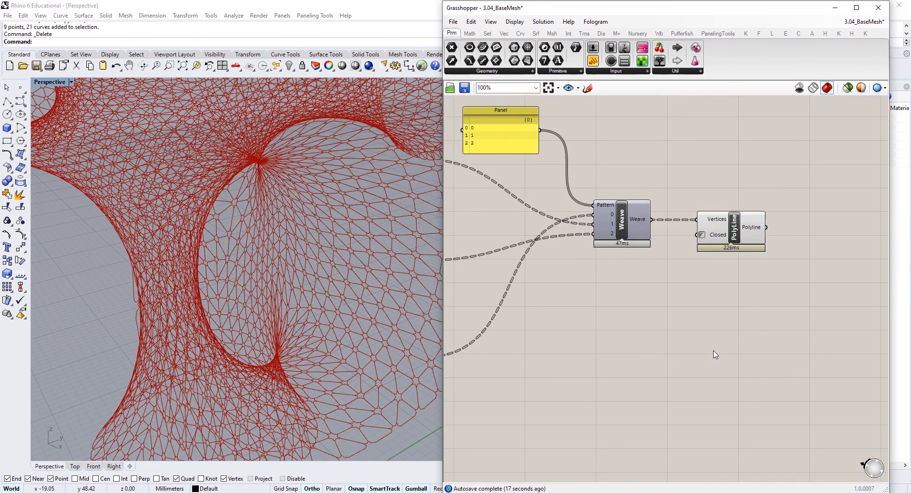
{"action": "scroll", "coordinate": [191, 255], "scroll_direction": "down", "scroll_amount": 4}
{"action": "right_click_drag", "start_coordinate": [191, 256], "coordinate": [265, 296]}
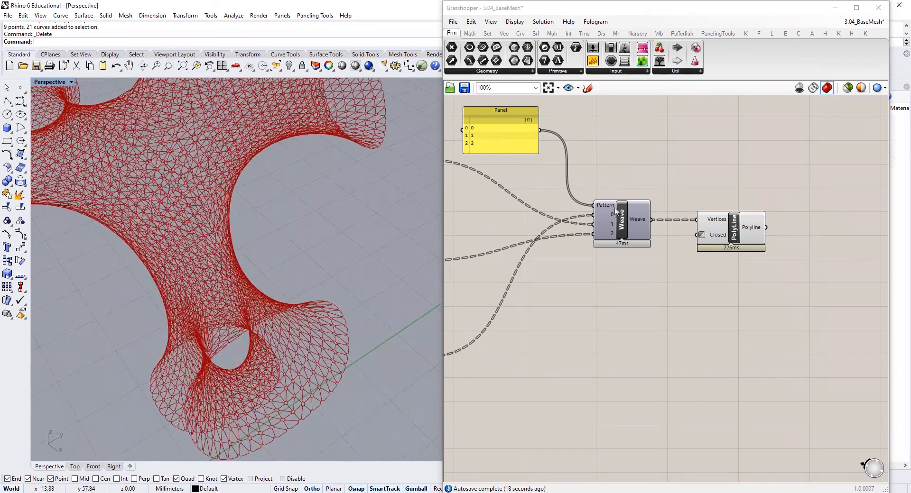
{"action": "double_click", "coordinate": [806, 248]}
{"action": "type", "text": "mesh"}
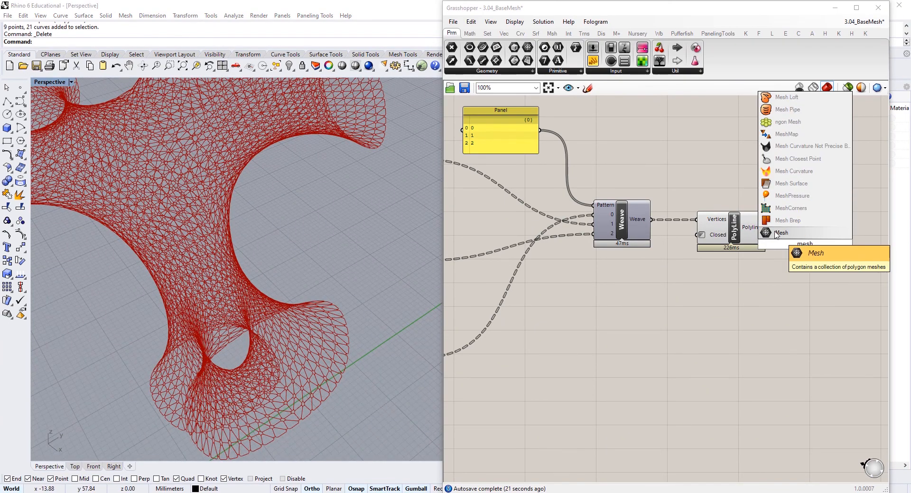
{"action": "left_click", "coordinate": [775, 232]}
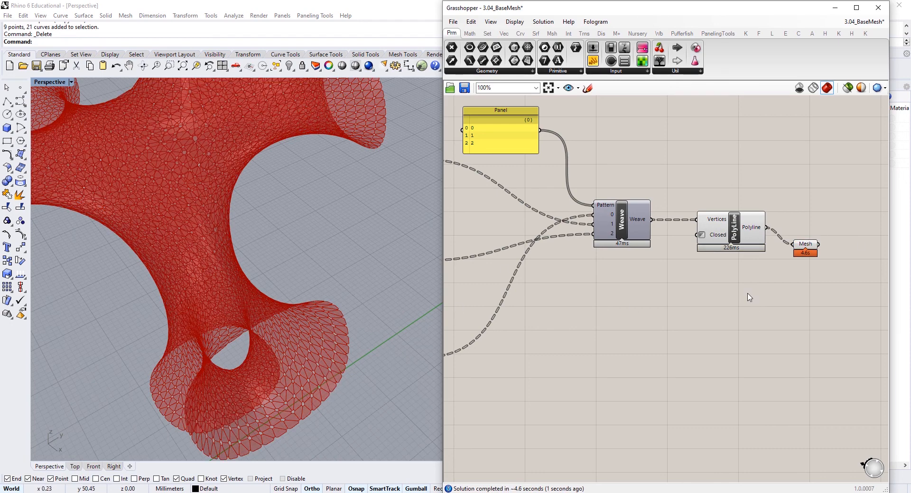
Align the new Mesh parameter with PolyLine's output and inspect the resulting mesh panels up close.
{"action": "left_click_drag", "start_coordinate": [806, 246], "coordinate": [816, 236]}
{"action": "left_click", "coordinate": [802, 256]}
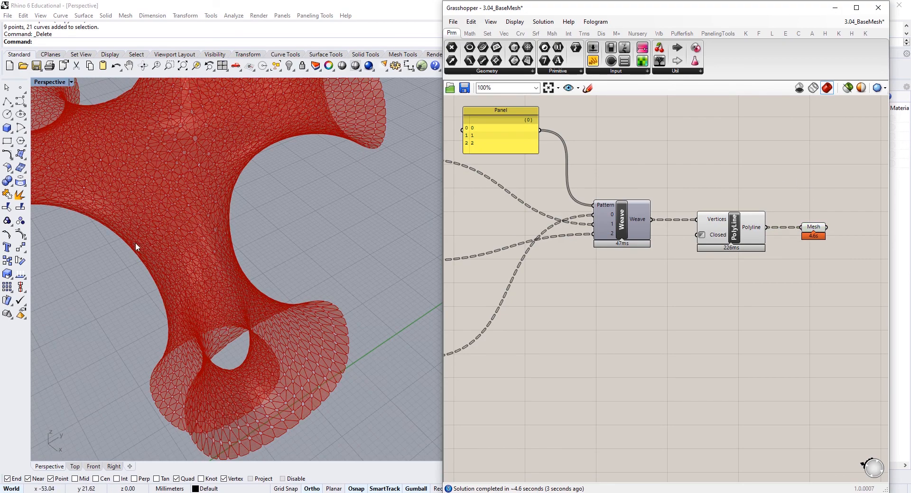
{"action": "right_click_drag", "start_coordinate": [135, 242], "coordinate": [348, 285]}
{"action": "scroll", "coordinate": [308, 220], "scroll_direction": "up", "scroll_amount": 5}
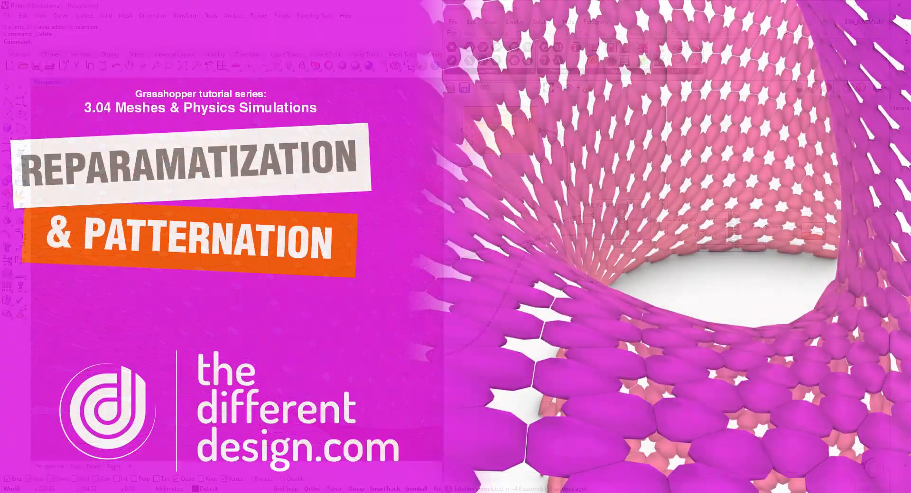